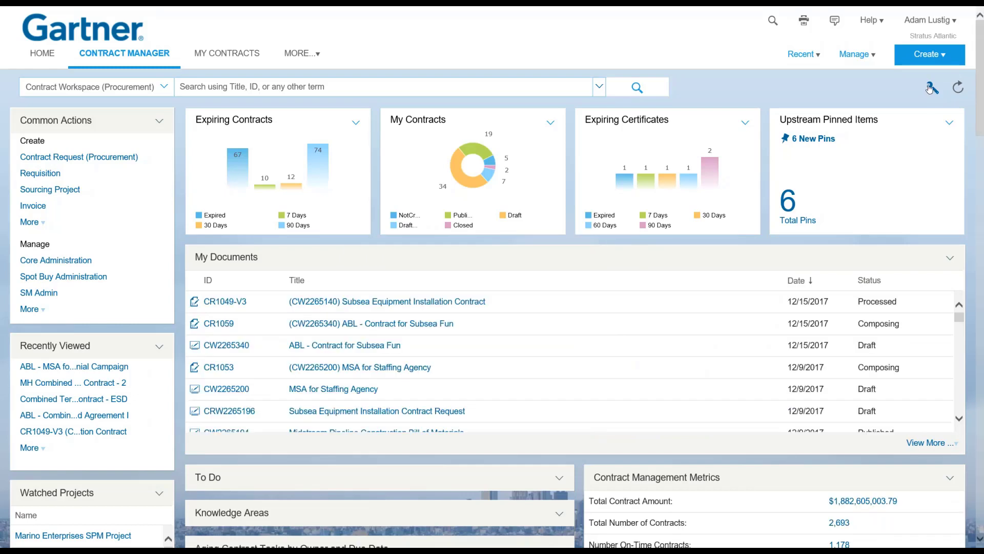
Check the dashboard tab options without changes, then open MSA for Services from Watched Projects.
{"action": "left_click", "coordinate": [932, 90]}
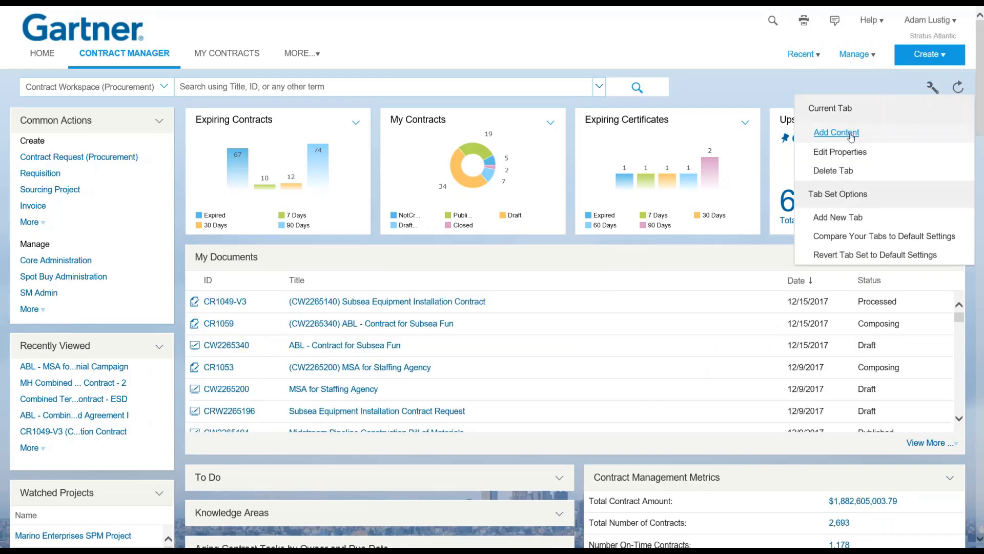
{"action": "left_click", "coordinate": [726, 68]}
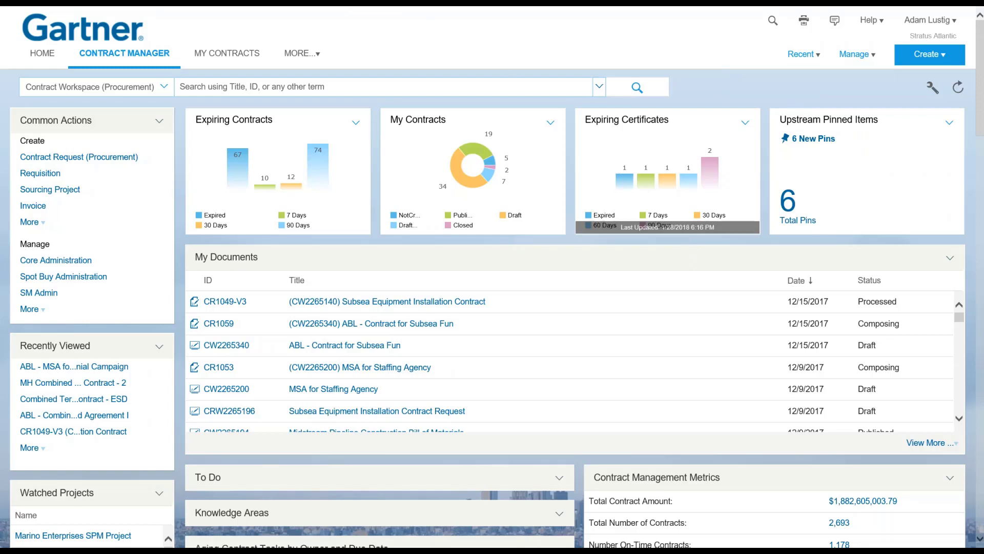
{"action": "scroll", "coordinate": [968, 182], "scroll_direction": "down", "scroll_amount": 5}
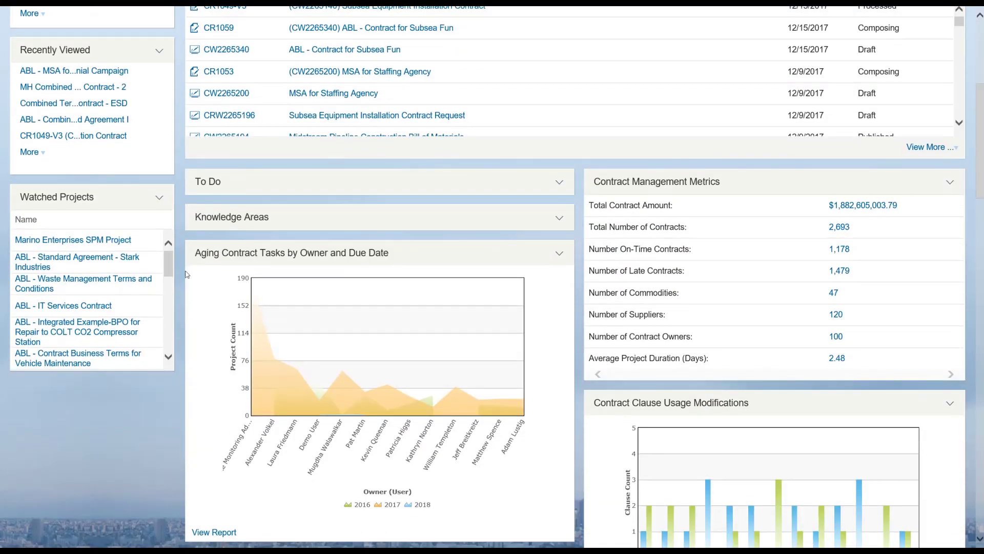
{"action": "scroll", "coordinate": [83, 308], "scroll_direction": "down", "scroll_amount": 5}
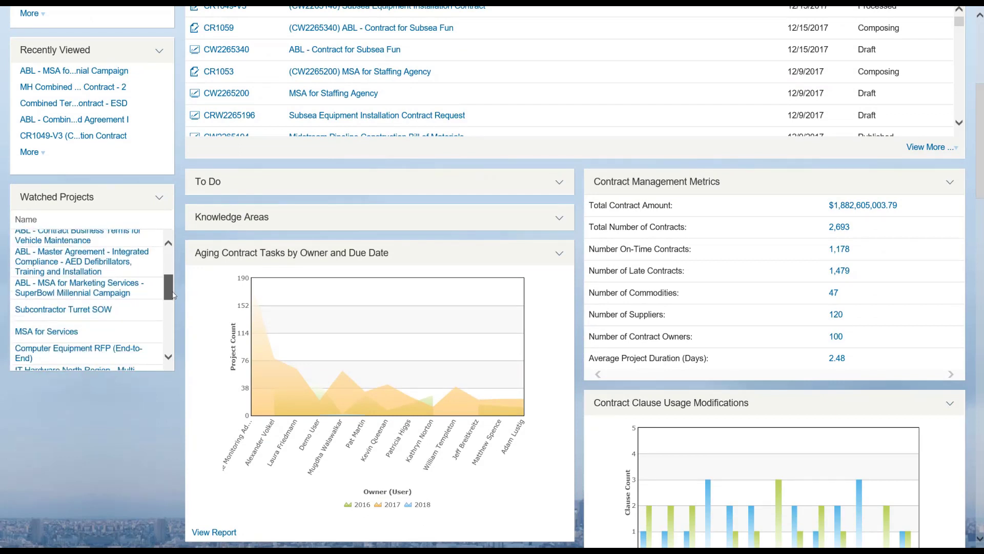
{"action": "left_click", "coordinate": [47, 326]}
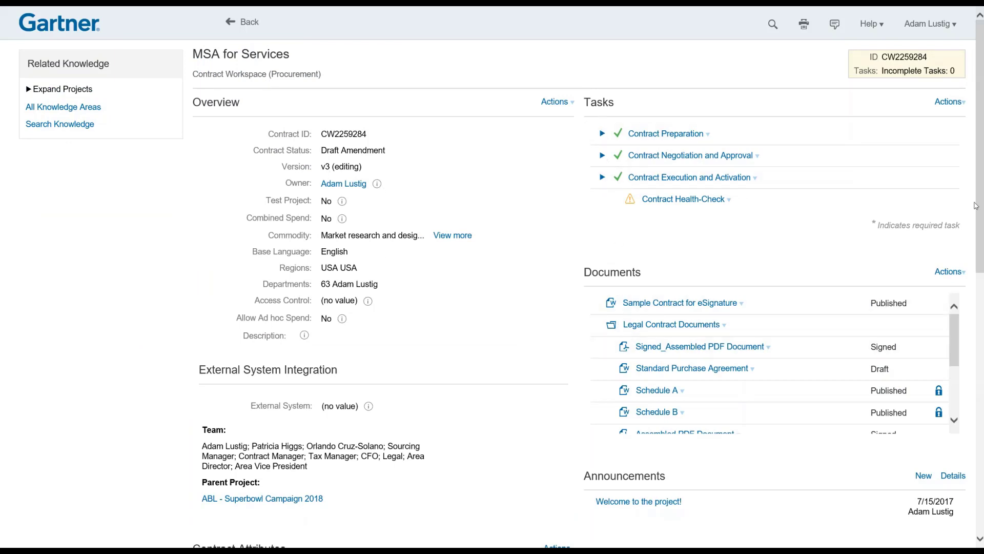
Scroll through the MSA for Services workspace to review the Contract Term Attributes expiration and notice dates.
{"action": "left_click_drag", "start_coordinate": [981, 205], "coordinate": [953, 474]}
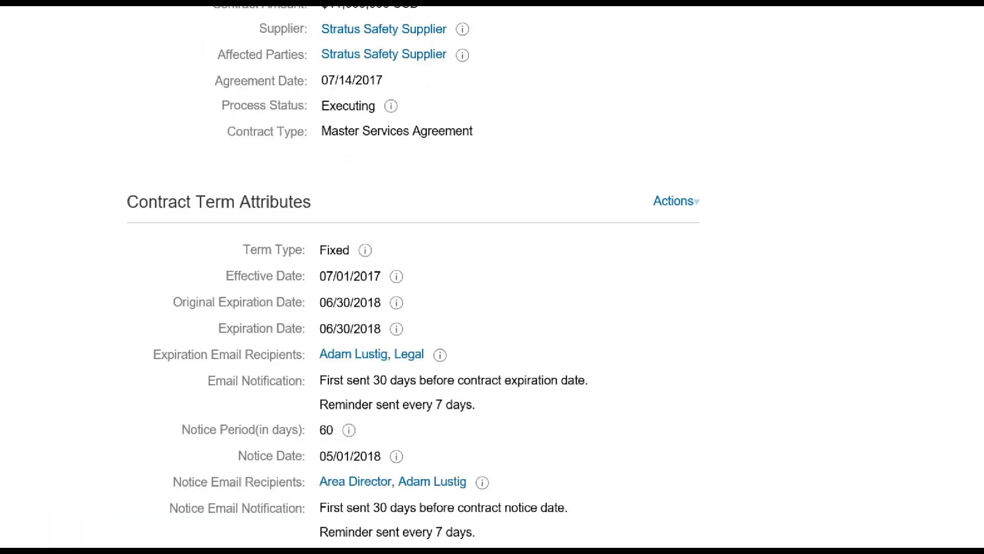
{"action": "left_click_drag", "start_coordinate": [385, 311], "coordinate": [479, 311]}
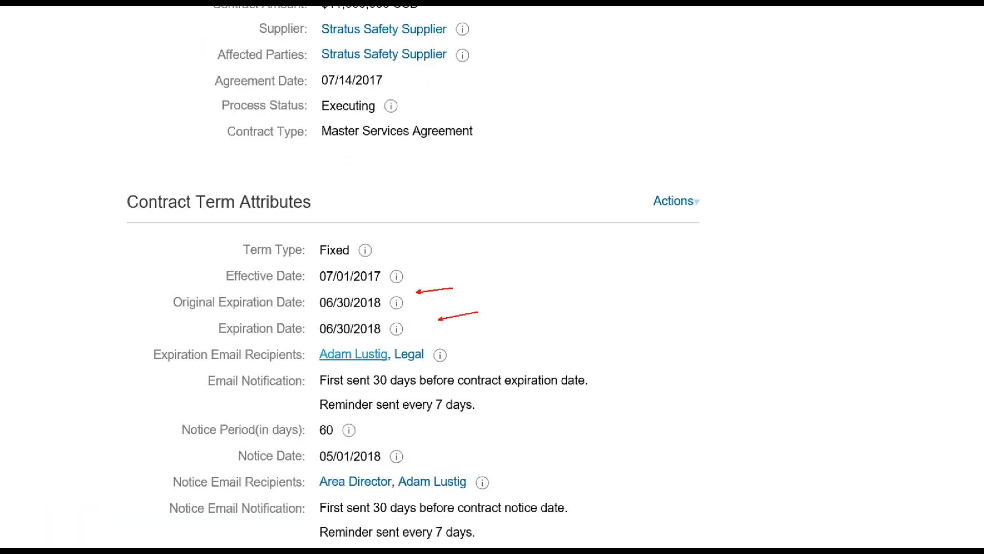
{"action": "left_click_drag", "start_coordinate": [460, 352], "coordinate": [533, 341]}
{"action": "left_click_drag", "start_coordinate": [417, 453], "coordinate": [489, 424]}
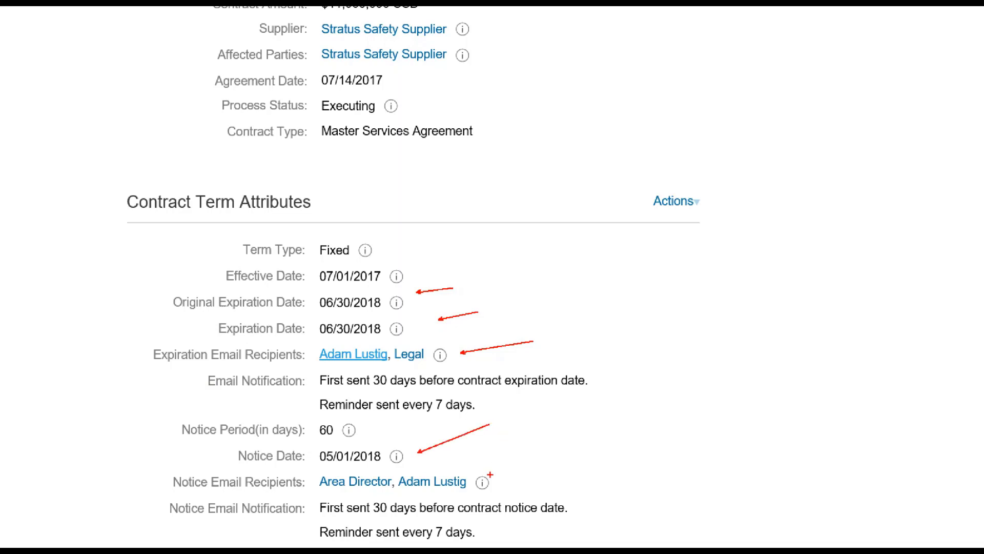
{"action": "left_click_drag", "start_coordinate": [490, 474], "coordinate": [554, 423]}
{"action": "key", "text": "Escape"}
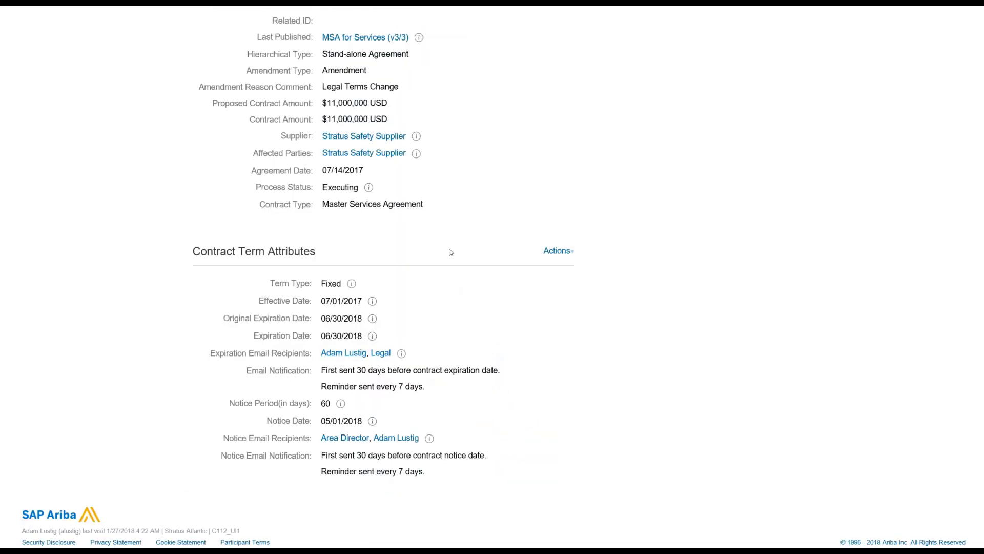
{"action": "scroll", "coordinate": [716, 351], "scroll_direction": "up", "scroll_amount": 10}
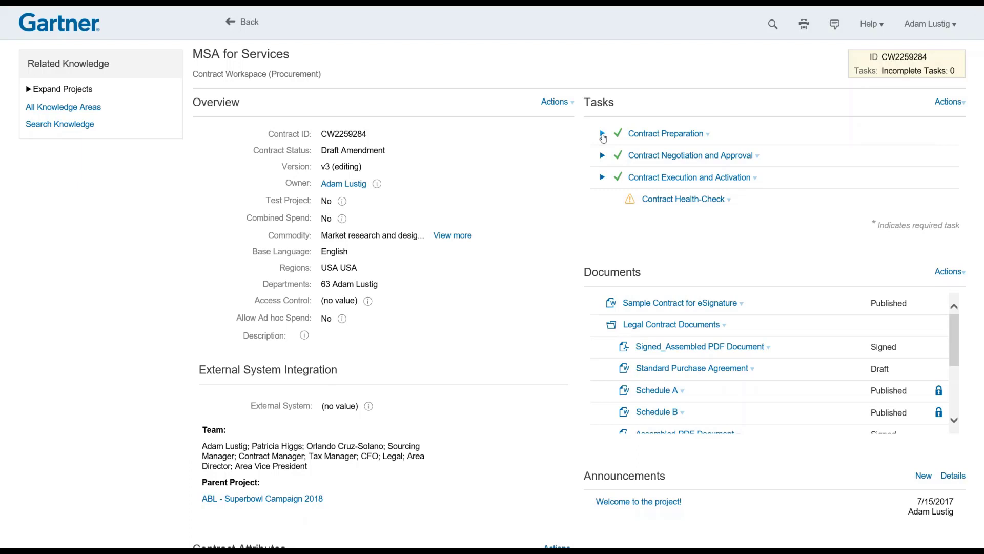
Expand the Contract Preparation and Contract Negotiation and Approval task groups.
{"action": "left_click", "coordinate": [595, 134]}
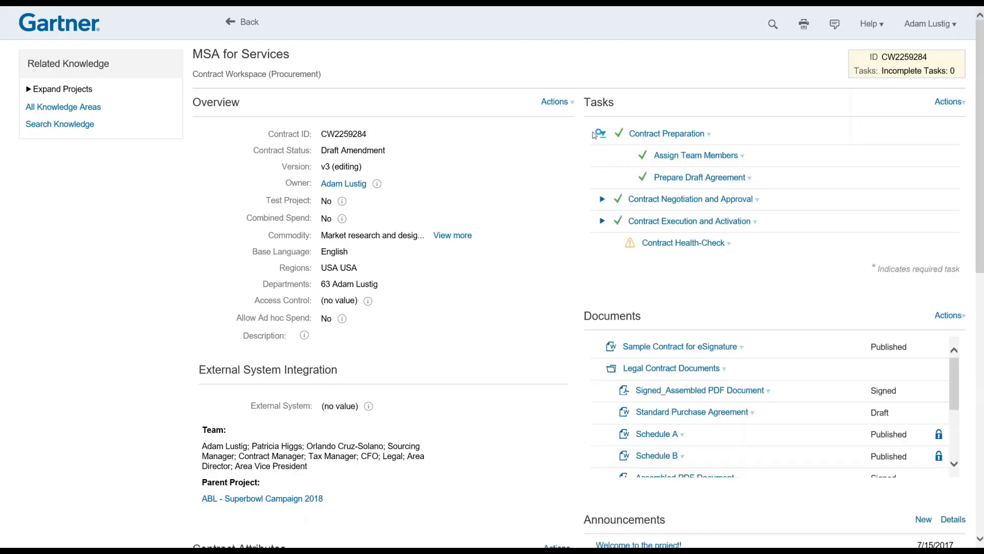
{"action": "left_click", "coordinate": [602, 200]}
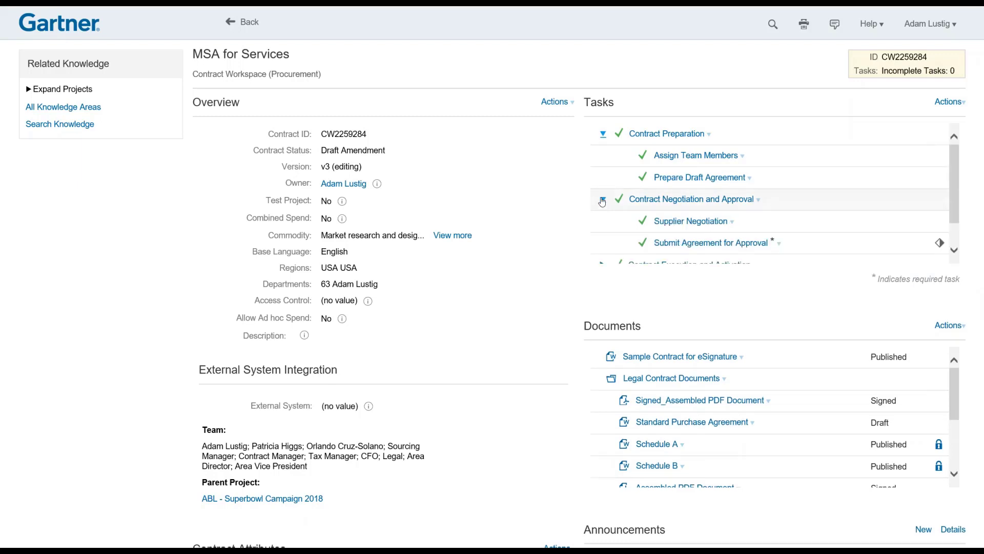
{"action": "scroll", "coordinate": [682, 187], "scroll_direction": "down", "scroll_amount": 1}
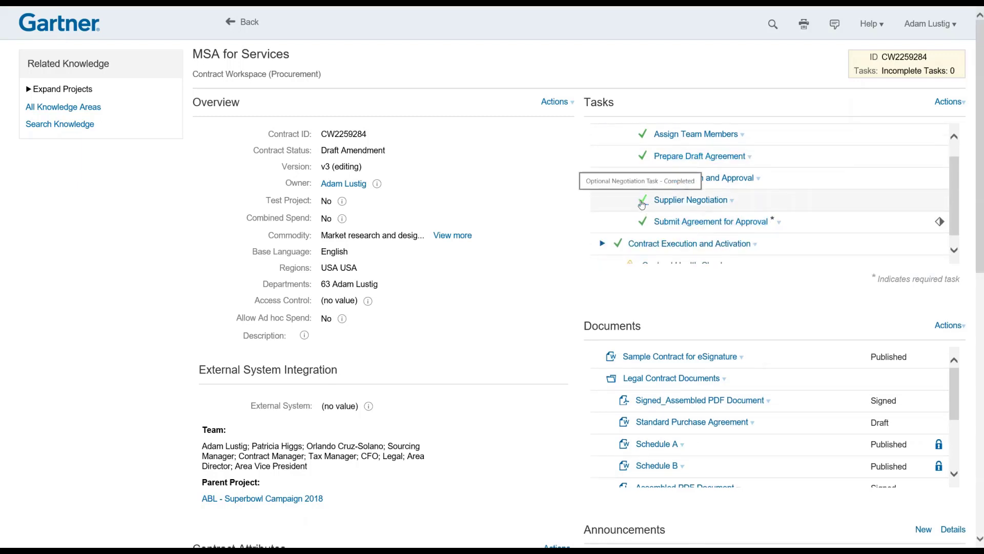
Review the completed Supplier Negotiation task's fully expanded Task History, sorted chronologically.
{"action": "left_click", "coordinate": [642, 205]}
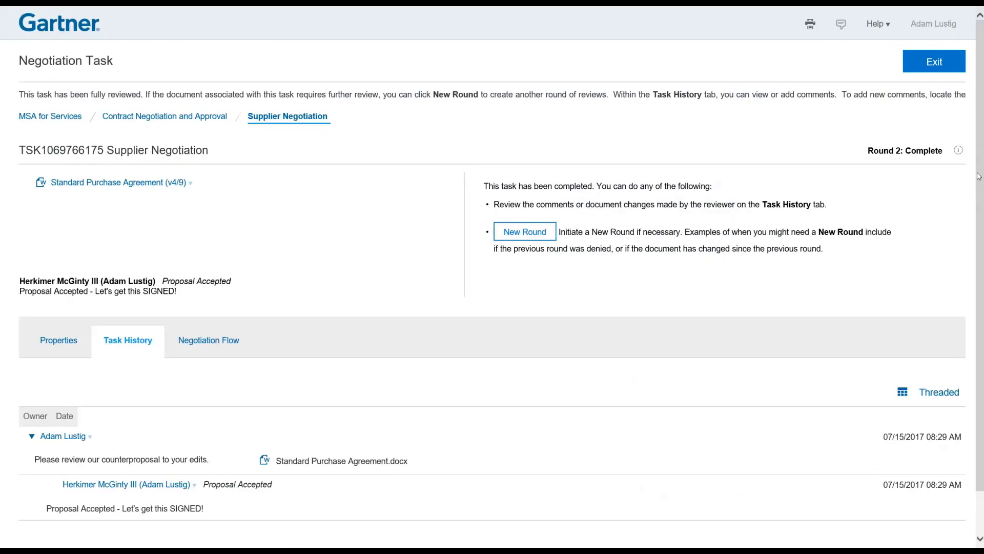
{"action": "scroll", "coordinate": [980, 223], "scroll_direction": "down", "scroll_amount": 1}
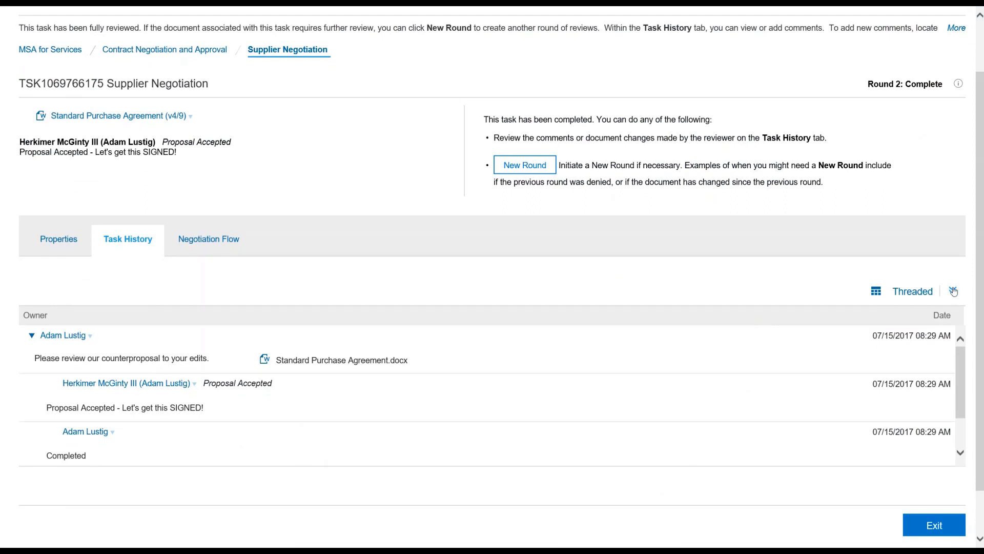
{"action": "left_click", "coordinate": [953, 293]}
{"action": "scroll", "coordinate": [248, 359], "scroll_direction": "down", "scroll_amount": 1}
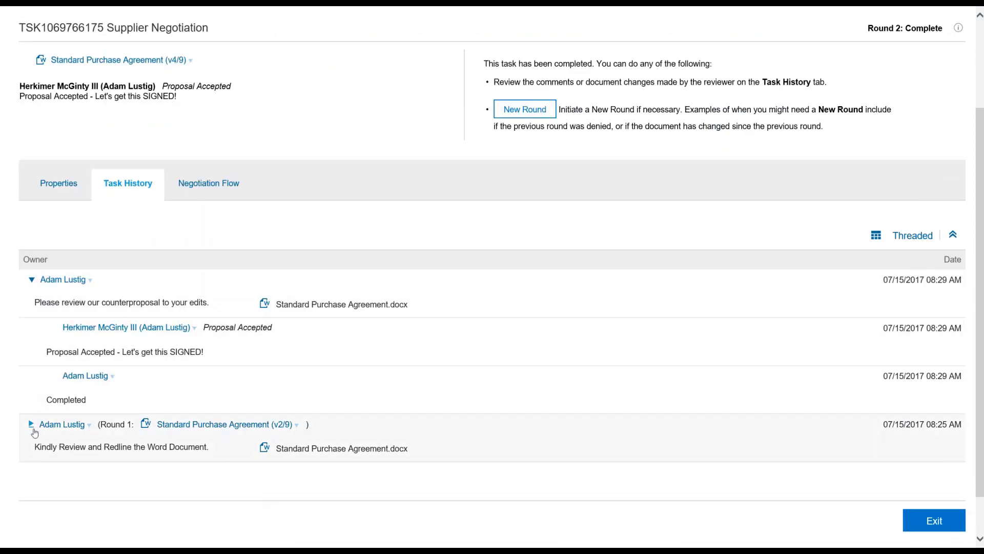
{"action": "left_click", "coordinate": [31, 424]}
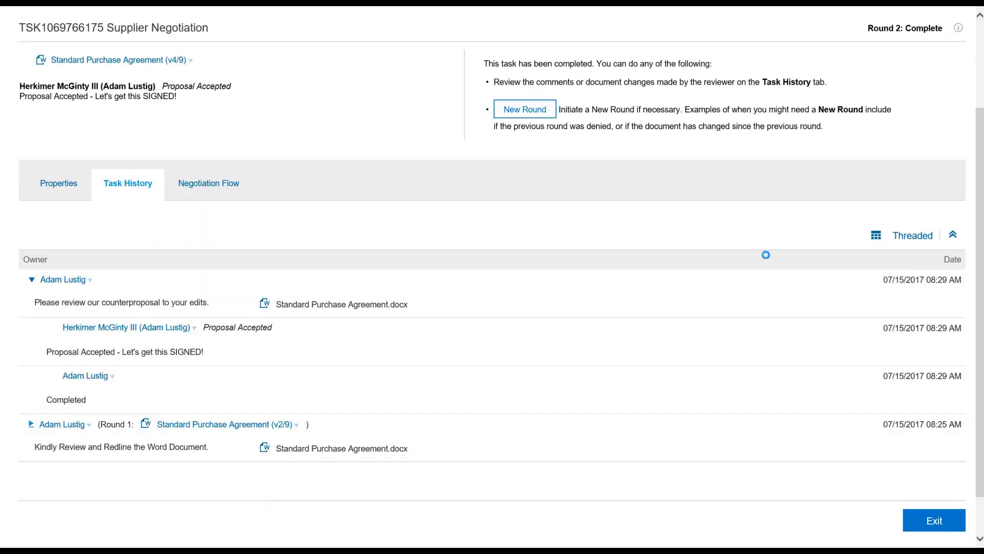
{"action": "left_click", "coordinate": [912, 235]}
{"action": "left_click", "coordinate": [891, 285]}
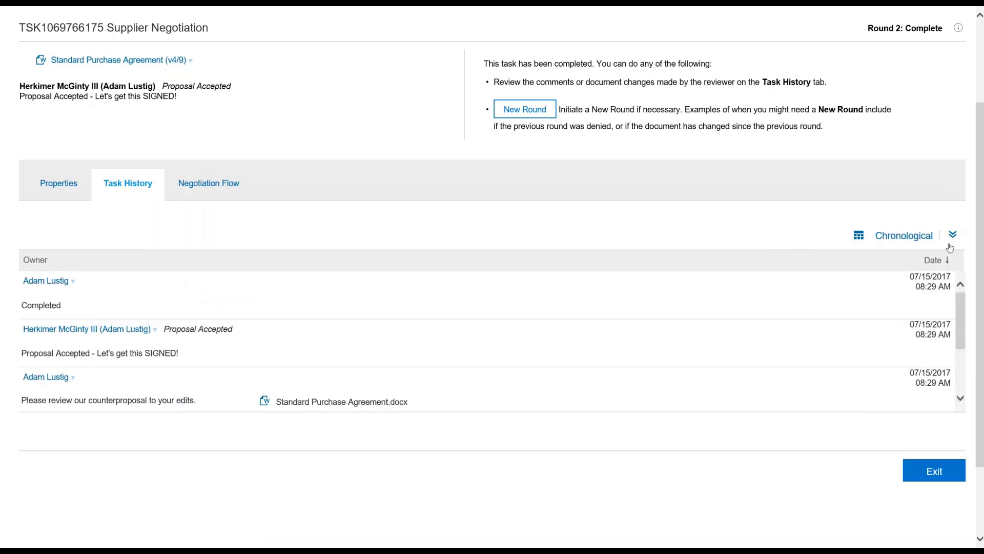
{"action": "scroll", "coordinate": [954, 236], "scroll_direction": "down", "scroll_amount": 1}
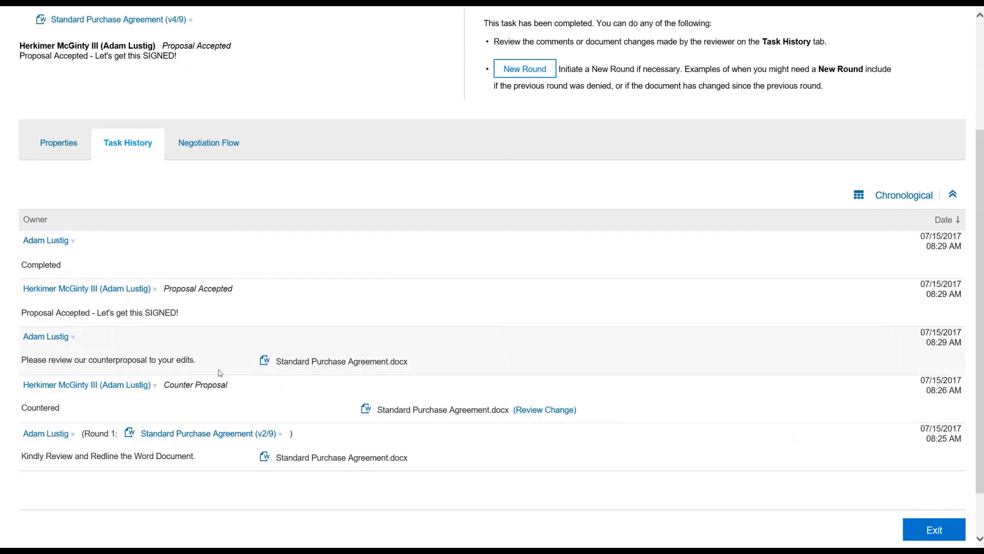
{"action": "scroll", "coordinate": [694, 310], "scroll_direction": "up", "scroll_amount": 3}
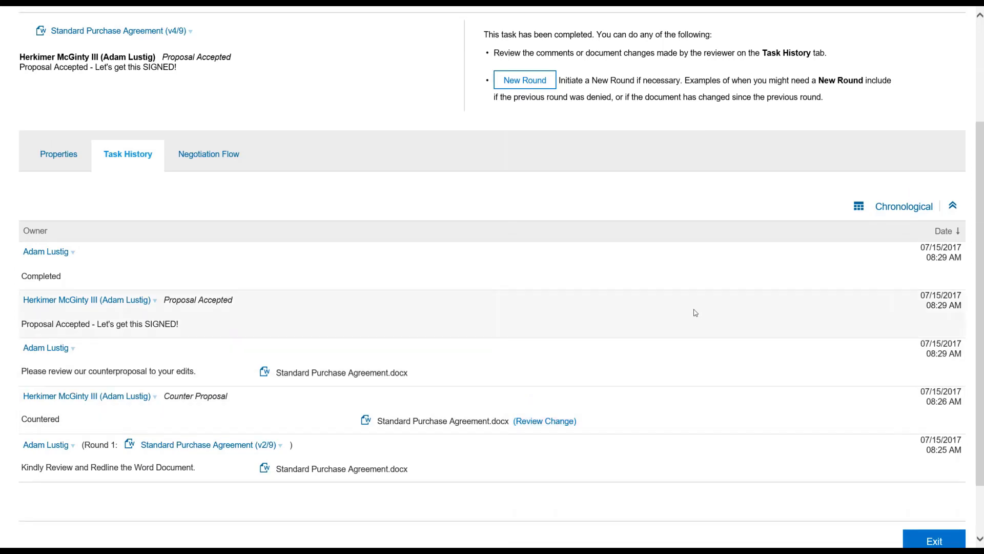
{"action": "left_click", "coordinate": [905, 63]}
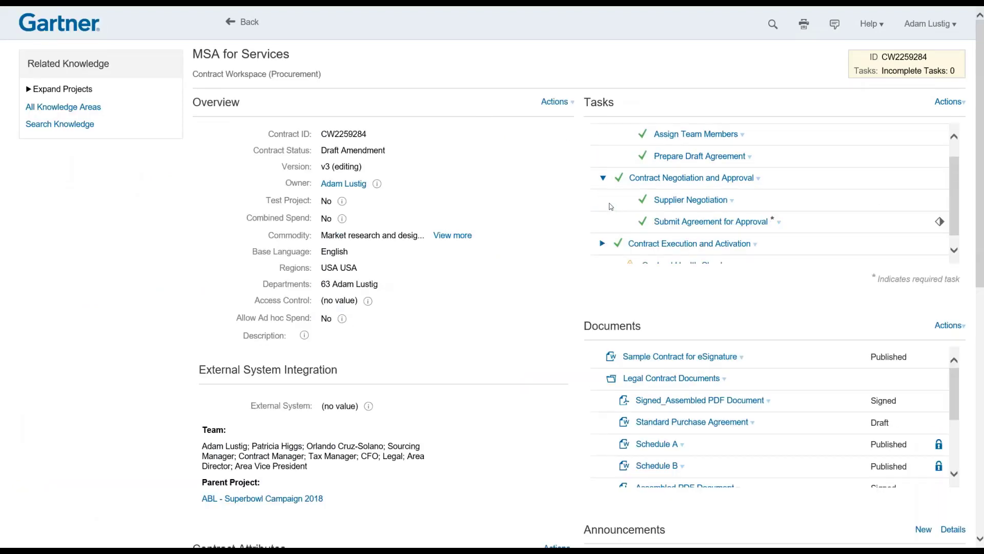
Review the Submit Agreement for Approval task's Approval Flow, including the Contract Manager approver's comment.
{"action": "left_click", "coordinate": [644, 226]}
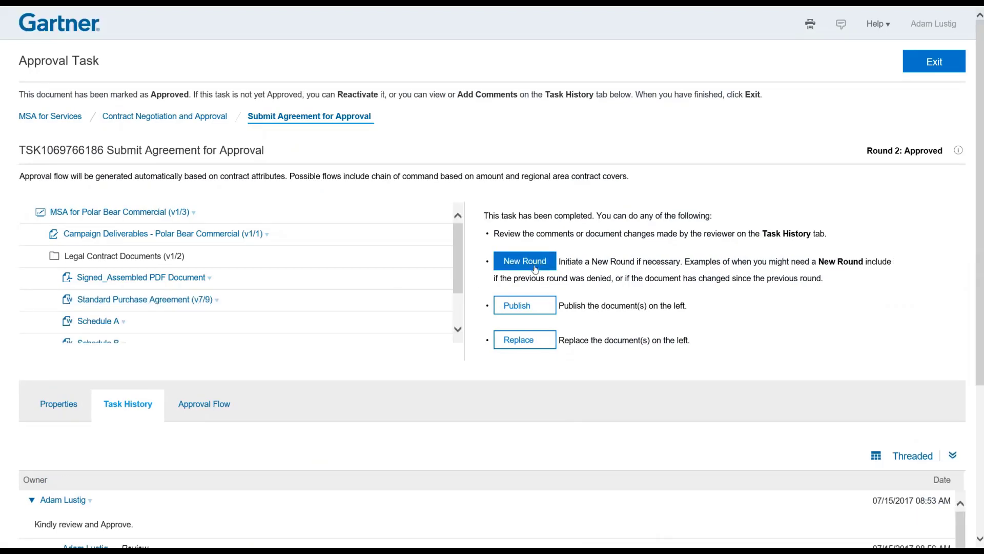
{"action": "left_click", "coordinate": [522, 311]}
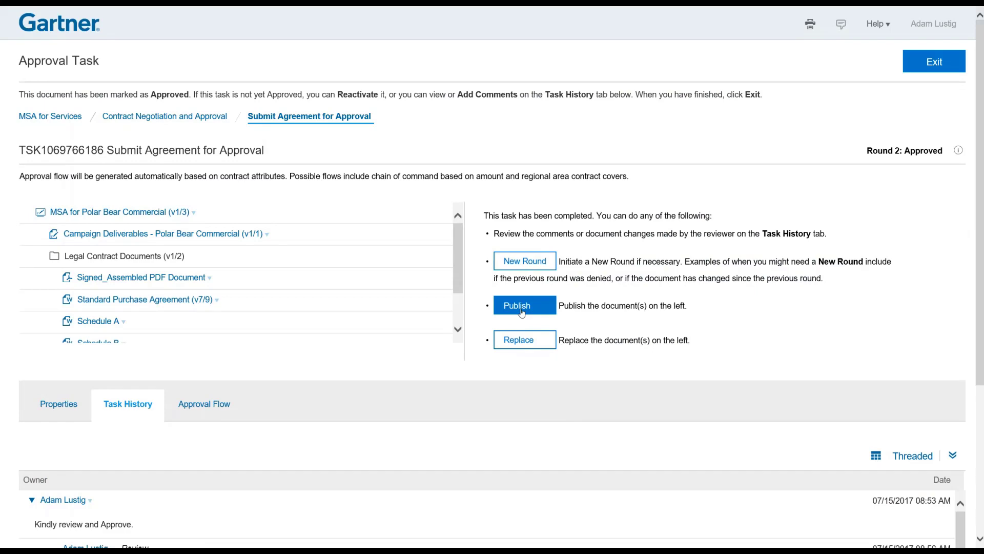
{"action": "scroll", "coordinate": [982, 258], "scroll_direction": "down", "scroll_amount": 3}
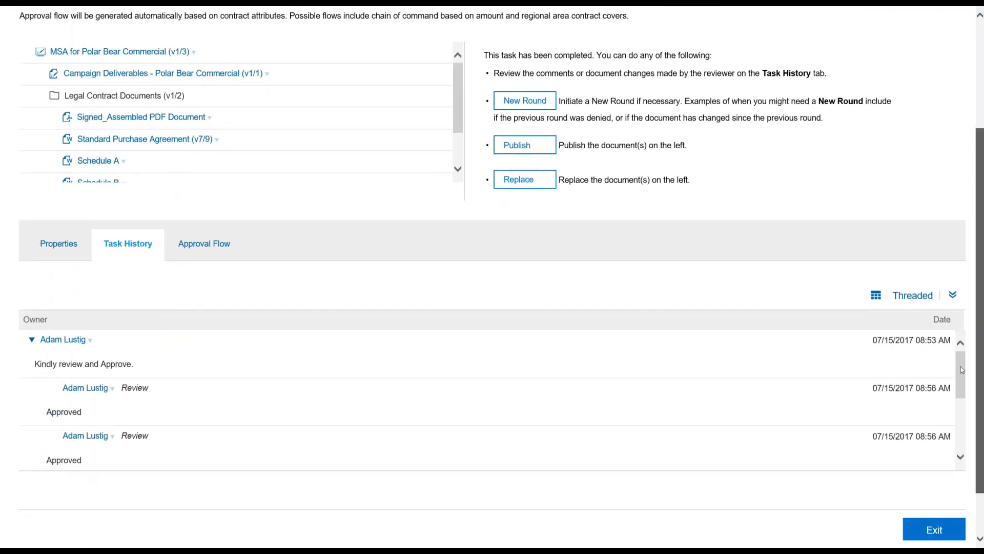
{"action": "left_click", "coordinate": [205, 227]}
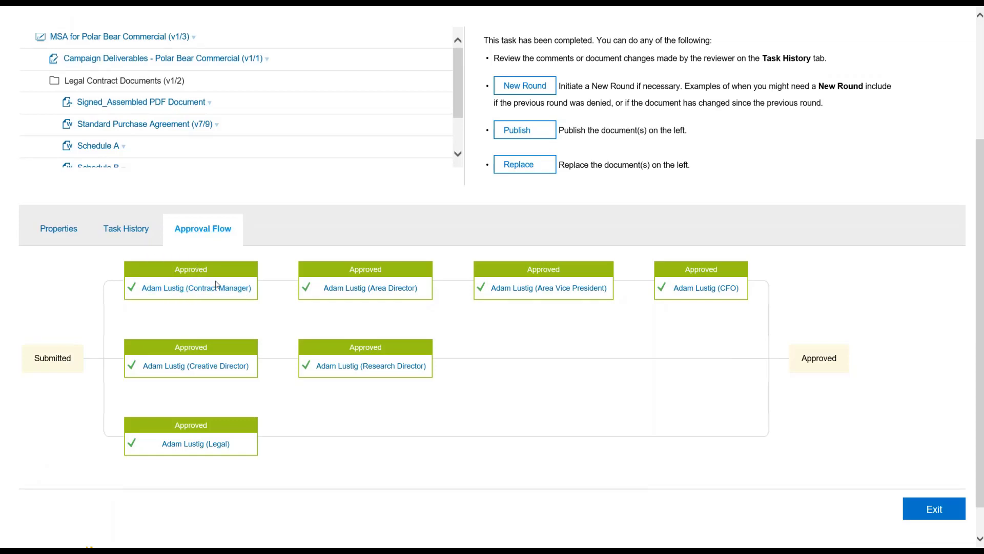
{"action": "mouse_move", "coordinate": [205, 368]}
{"action": "mouse_move", "coordinate": [187, 290]}
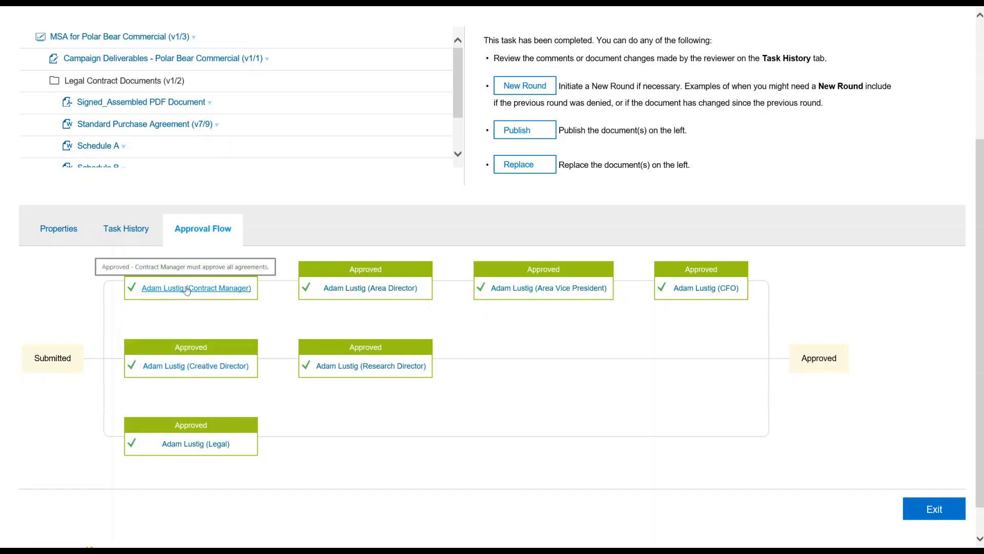
{"action": "left_click", "coordinate": [187, 289]}
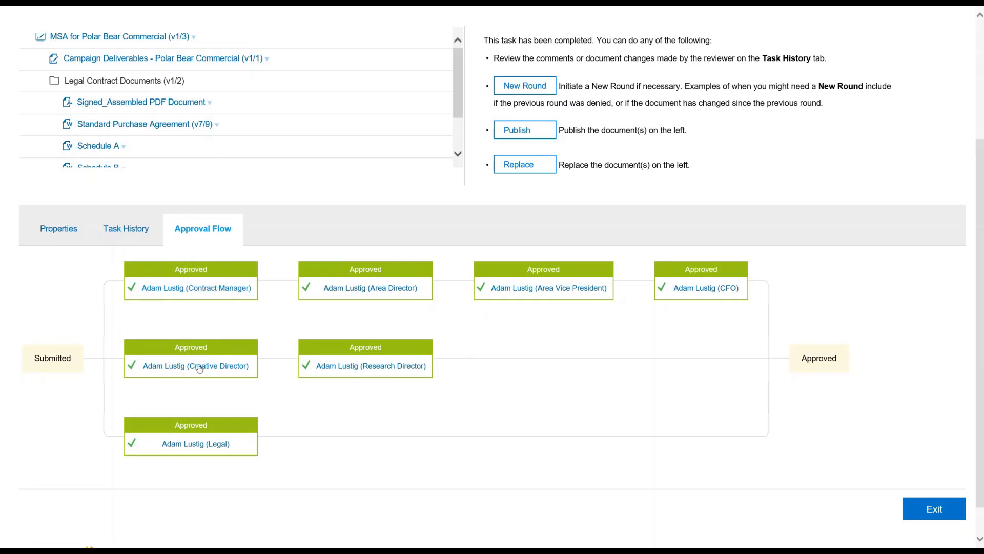
{"action": "mouse_move", "coordinate": [194, 446]}
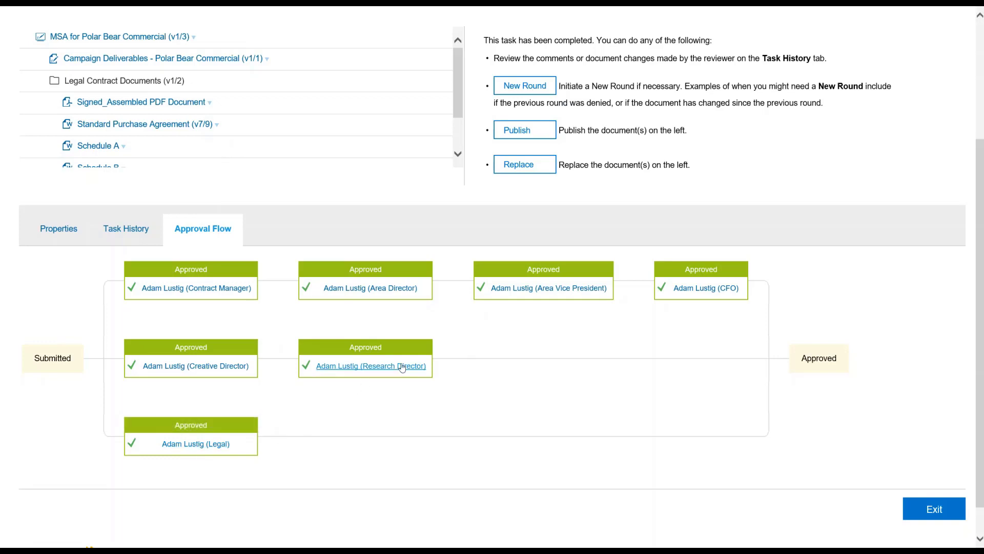
{"action": "mouse_move", "coordinate": [402, 368]}
{"action": "mouse_move", "coordinate": [569, 293]}
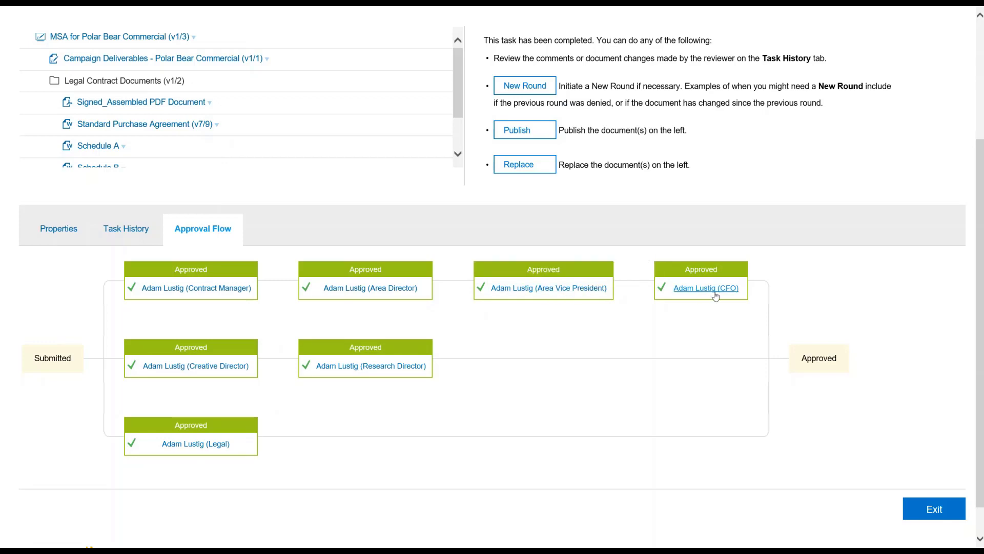
{"action": "mouse_move", "coordinate": [717, 296]}
{"action": "left_click", "coordinate": [932, 510]}
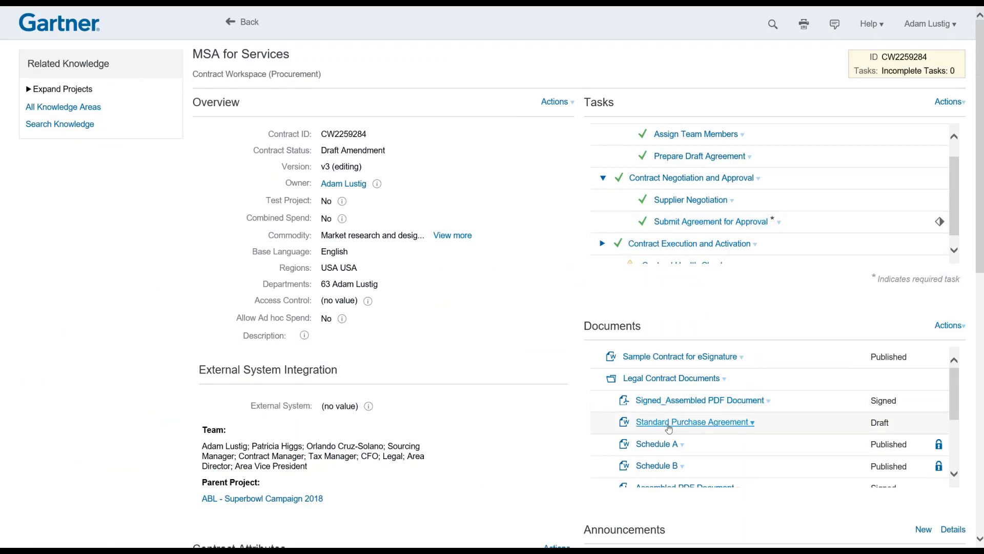
Open the last published Standard Purchase Agreement and expand its full clause outline.
{"action": "left_click", "coordinate": [670, 422]}
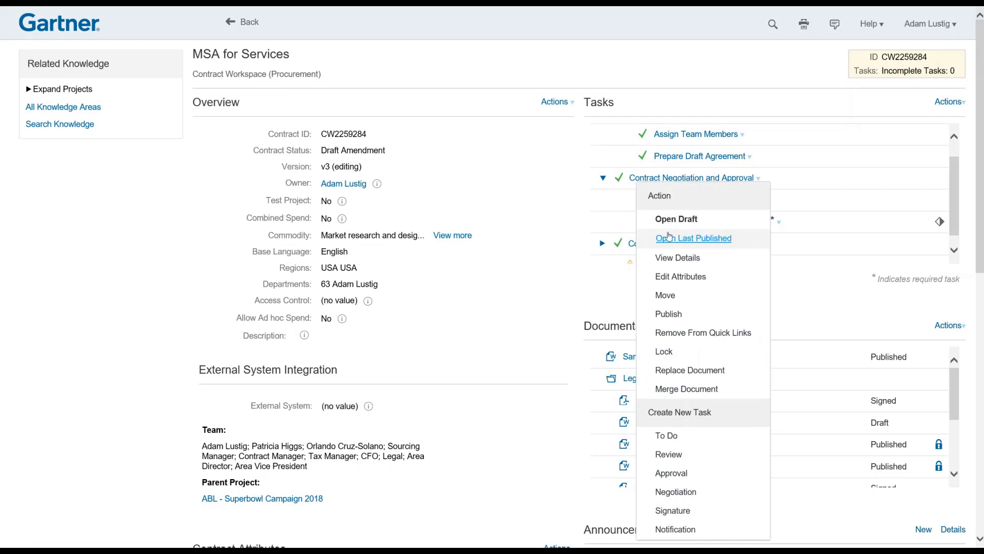
{"action": "left_click", "coordinate": [676, 239]}
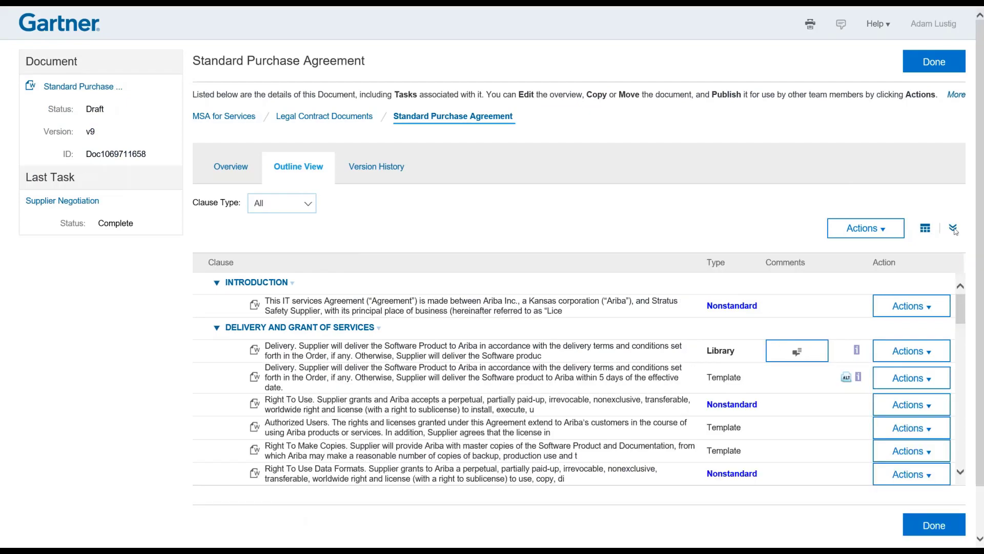
{"action": "left_click", "coordinate": [953, 228]}
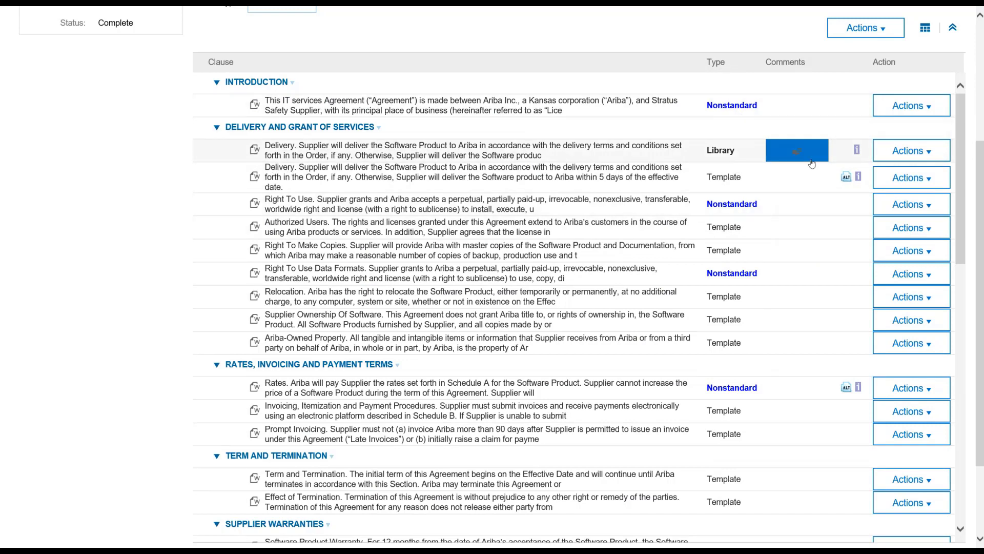
{"action": "left_click", "coordinate": [847, 178]}
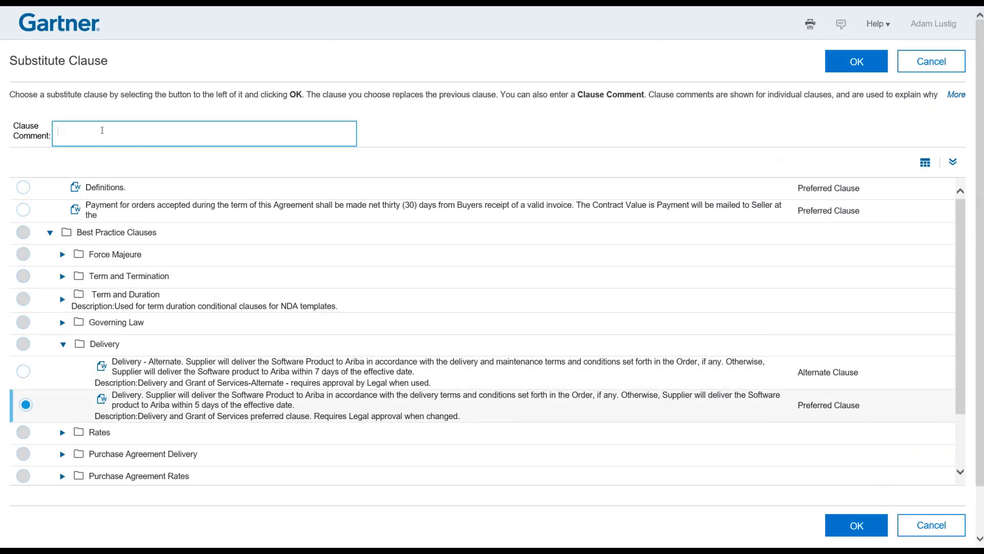
{"action": "left_click", "coordinate": [933, 61]}
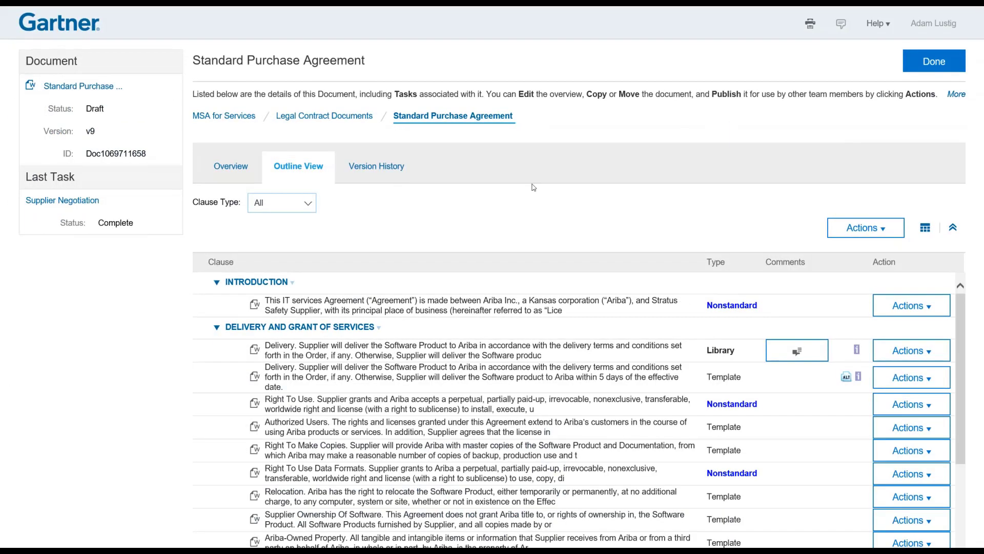
Review the Standard Purchase Agreement's v9–v1 version history and v4's Compare With options.
{"action": "left_click", "coordinate": [393, 168]}
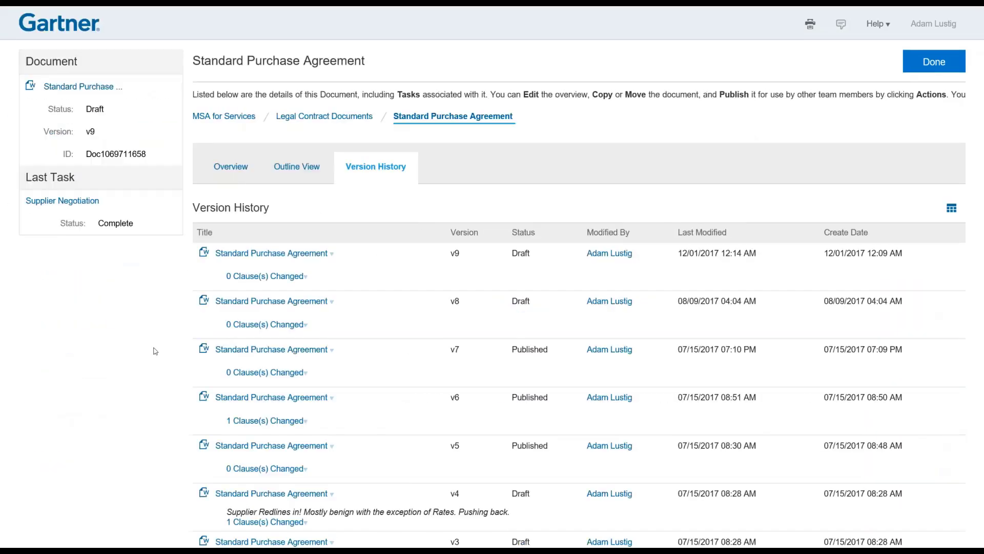
{"action": "scroll", "coordinate": [410, 379], "scroll_direction": "down", "scroll_amount": 3}
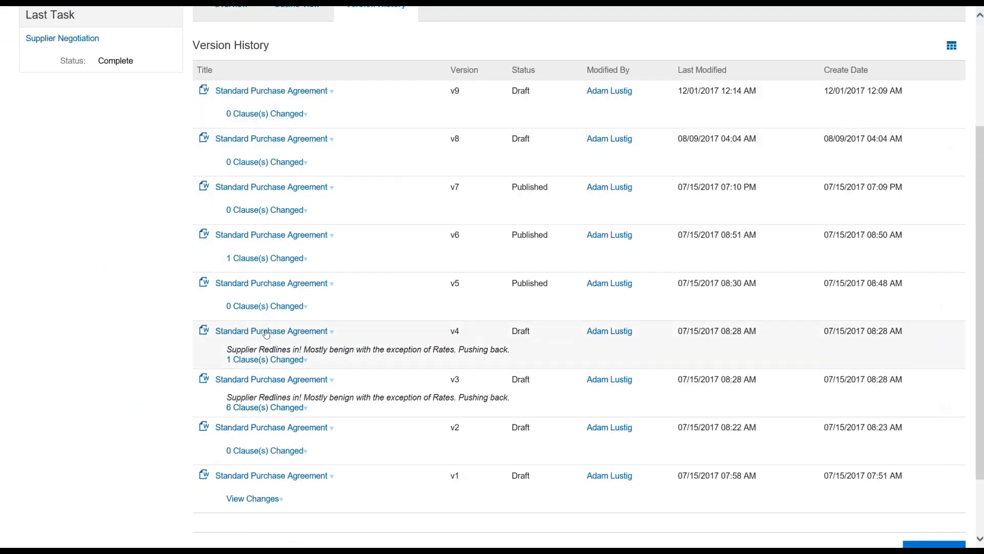
{"action": "left_click", "coordinate": [271, 361]}
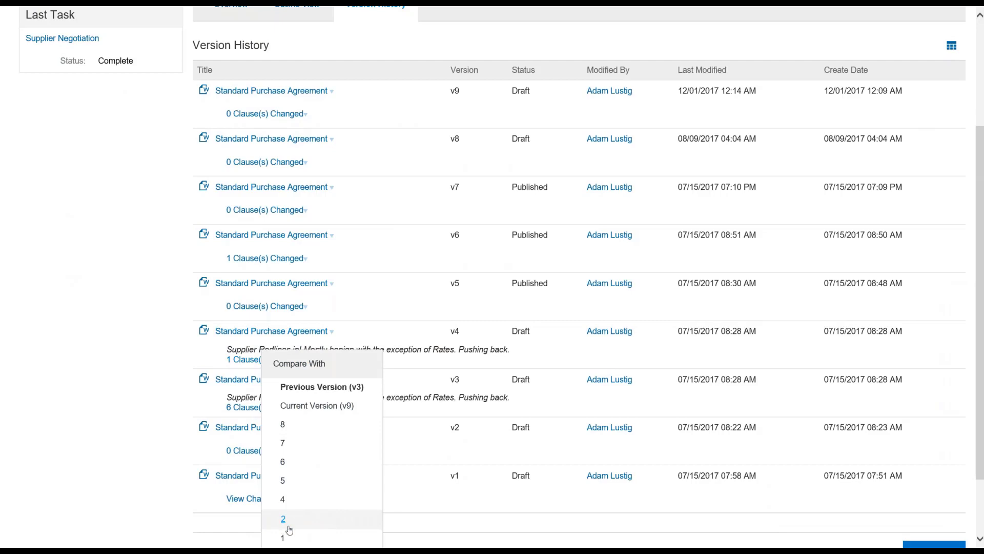
{"action": "scroll", "coordinate": [101, 62], "scroll_direction": "up", "scroll_amount": 3}
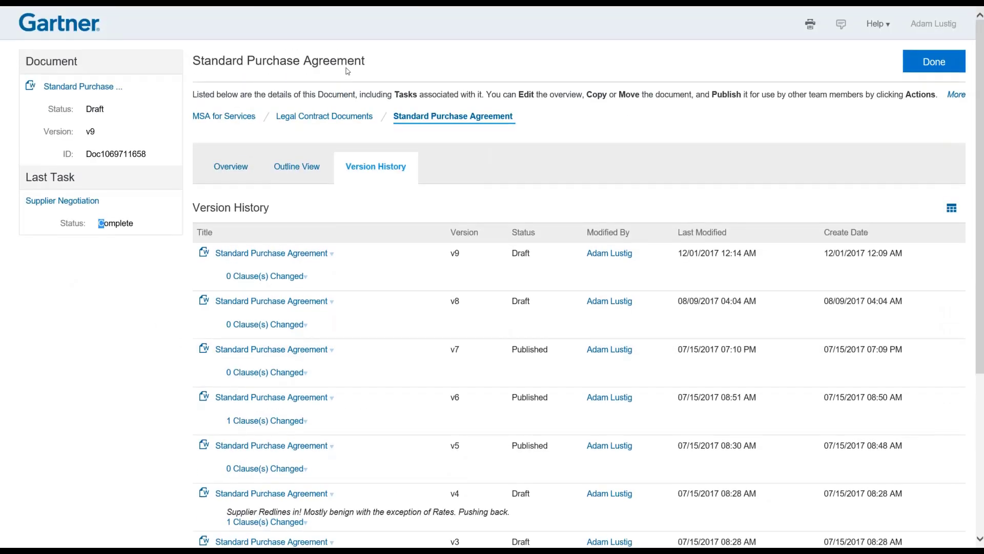
{"action": "left_click", "coordinate": [964, 55]}
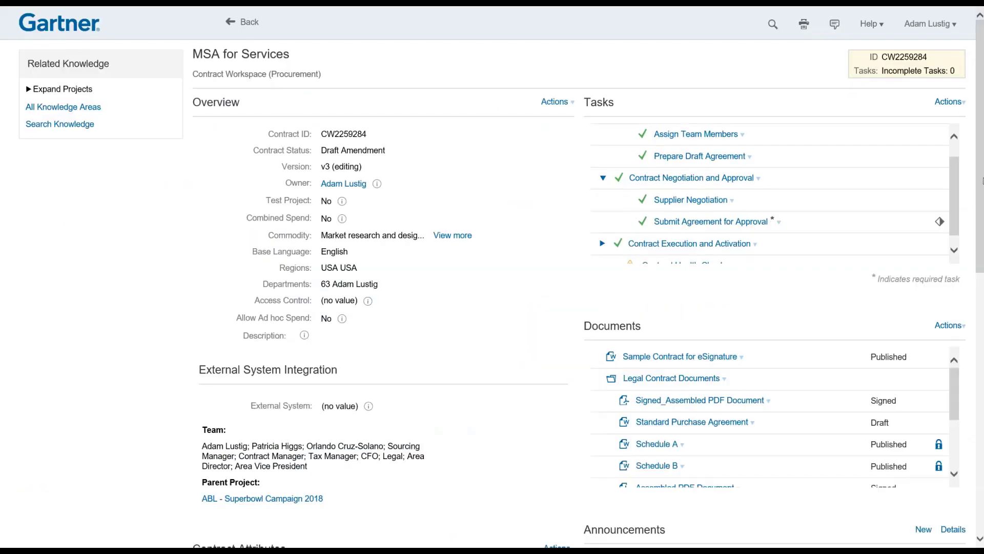
Scroll through the MSA for Services documents, then return to the Contract Manager dashboard.
{"action": "scroll", "coordinate": [962, 155], "scroll_direction": "down", "scroll_amount": 2}
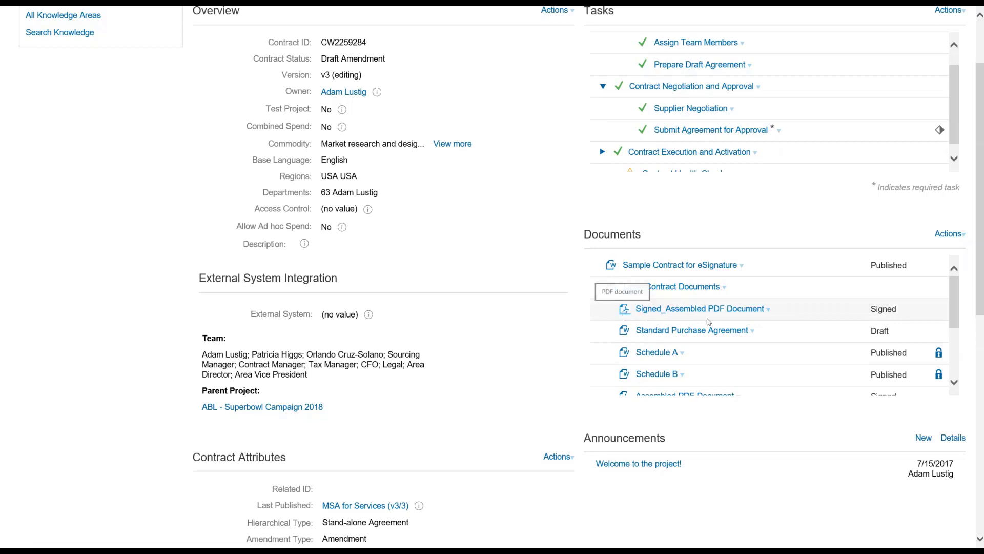
{"action": "left_click_drag", "start_coordinate": [956, 304], "coordinate": [958, 367]}
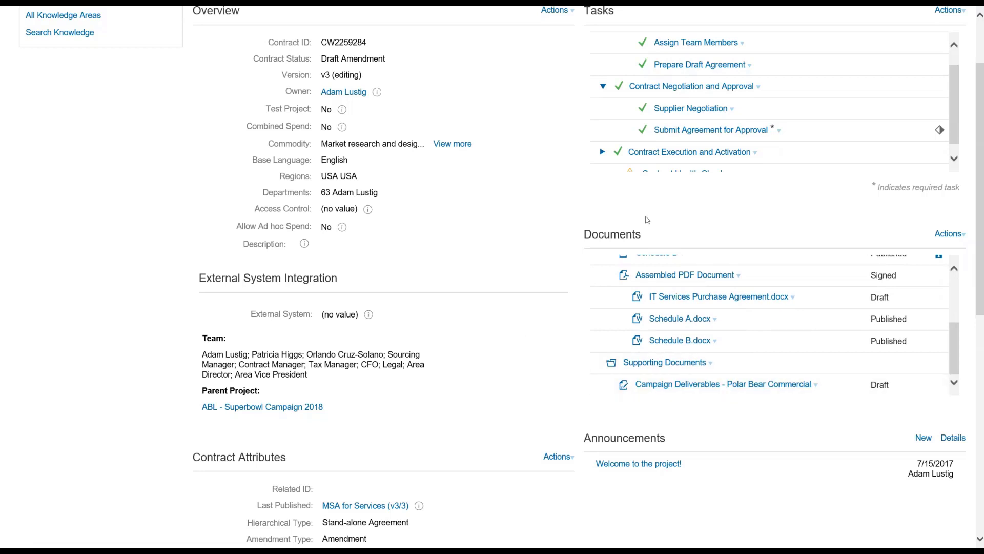
{"action": "scroll", "coordinate": [491, 173], "scroll_direction": "up", "scroll_amount": 2}
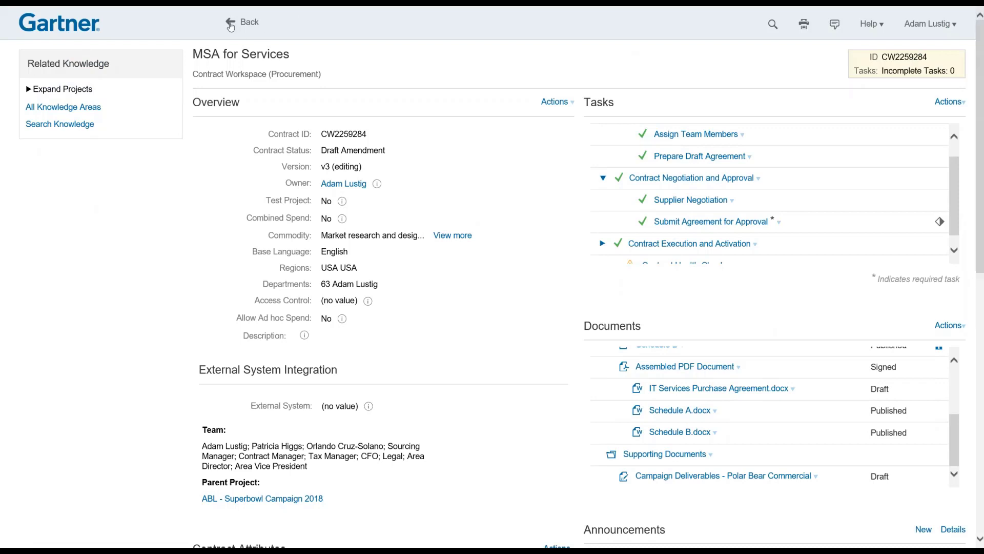
{"action": "left_click", "coordinate": [47, 28]}
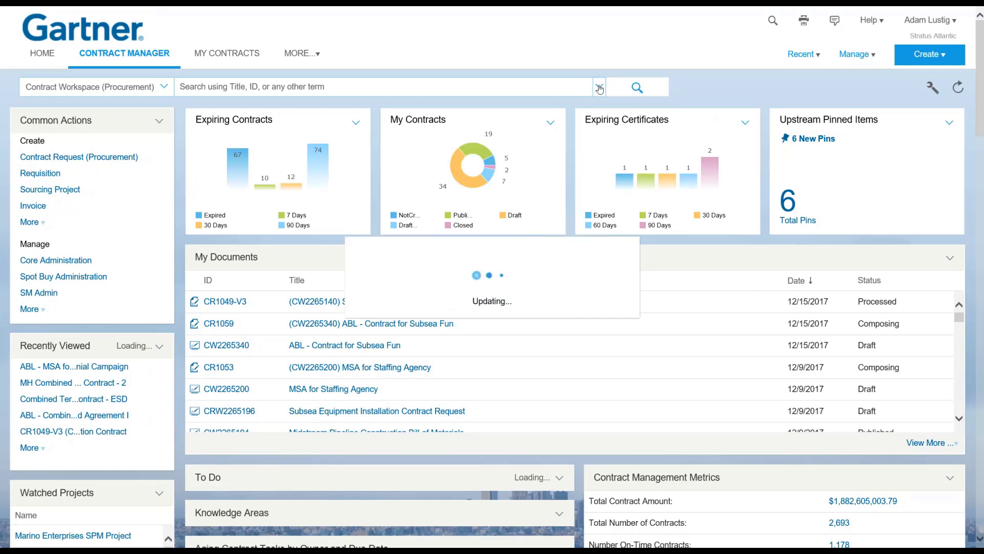
Run the Hierarchical Example saved search and review the 88 contracts it returns.
{"action": "left_click", "coordinate": [600, 89]}
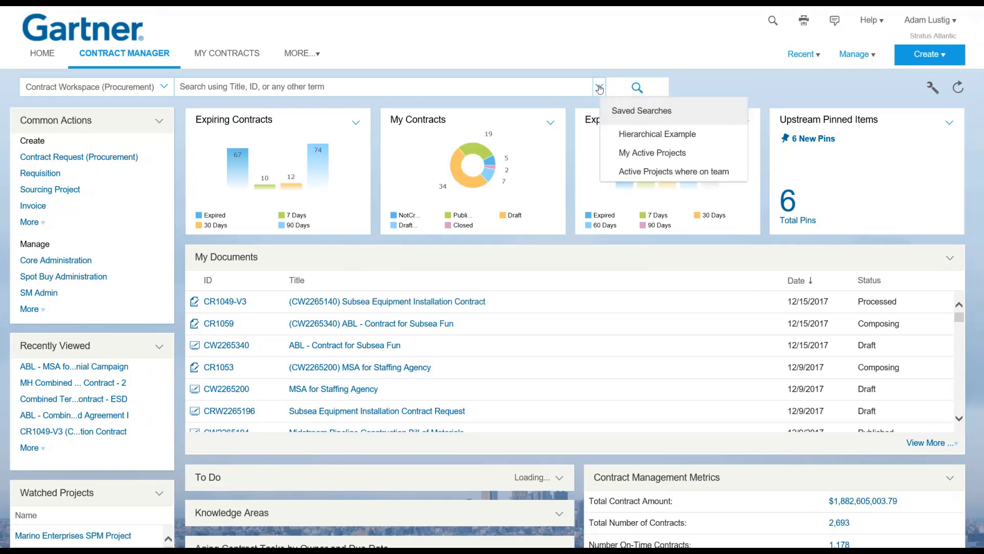
{"action": "left_click", "coordinate": [639, 131]}
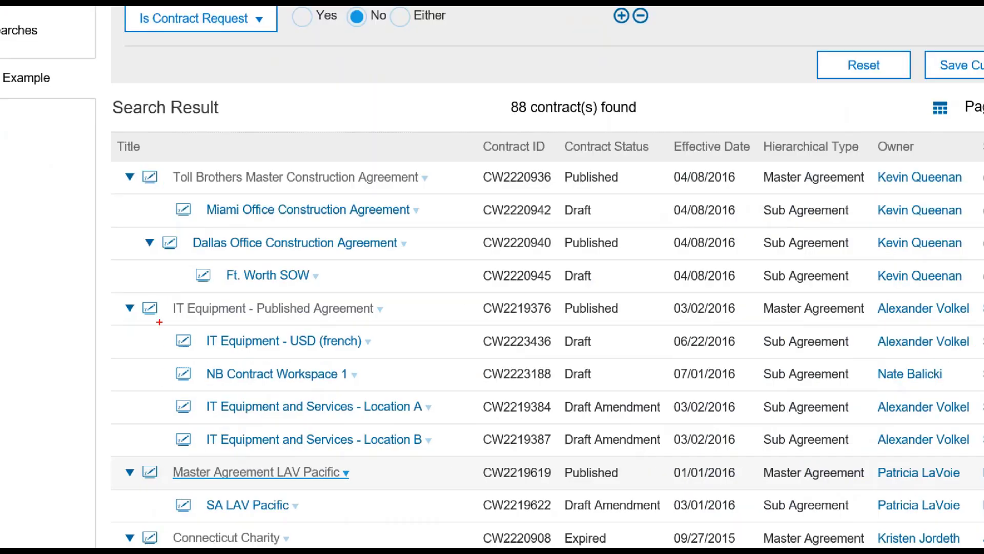
{"action": "mouse_move", "coordinate": [125, 293]}
{"action": "left_mouse_down"}
{"action": "mouse_move", "coordinate": [252, 428]}
{"action": "mouse_move", "coordinate": [460, 451]}
{"action": "left_mouse_up"}
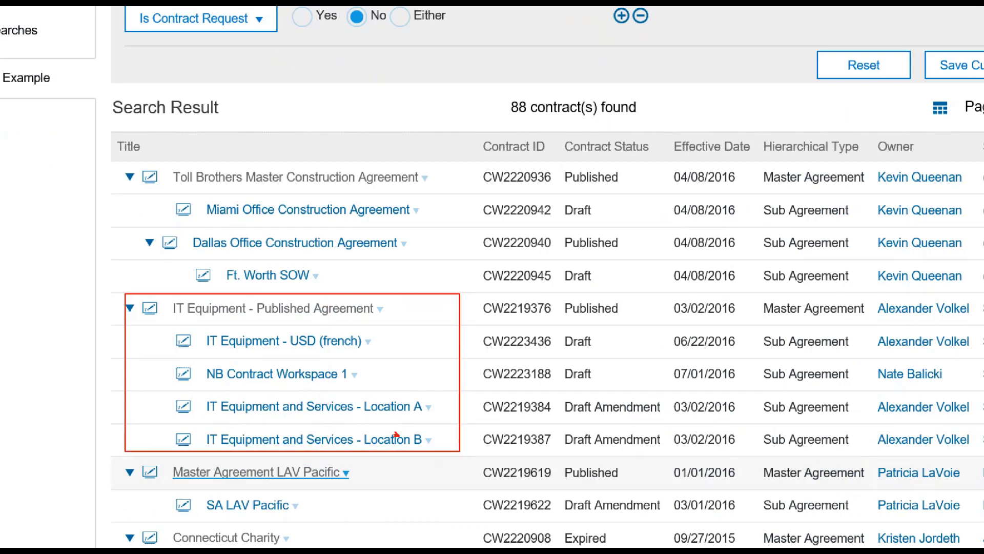
{"action": "left_click_drag", "start_coordinate": [400, 436], "coordinate": [233, 303]}
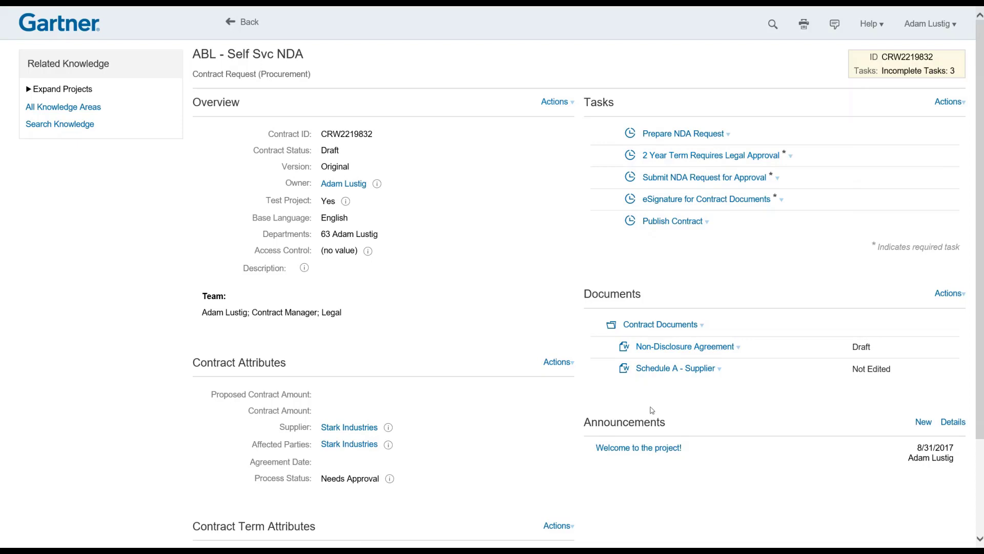
View the Non-Disclosure Agreement's details, expand its v2 clause outline, and bring up the desktop folder.
{"action": "left_click", "coordinate": [674, 352]}
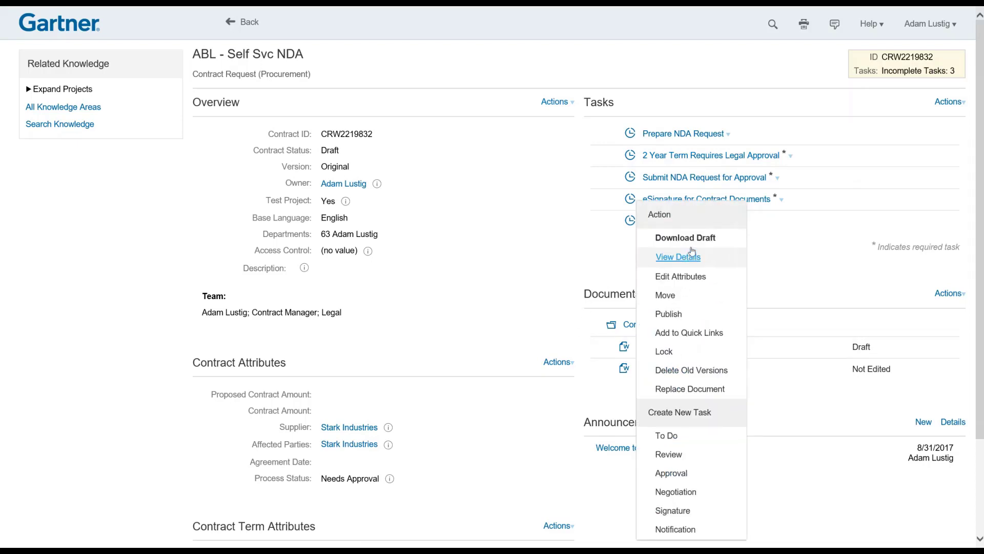
{"action": "left_click", "coordinate": [678, 257]}
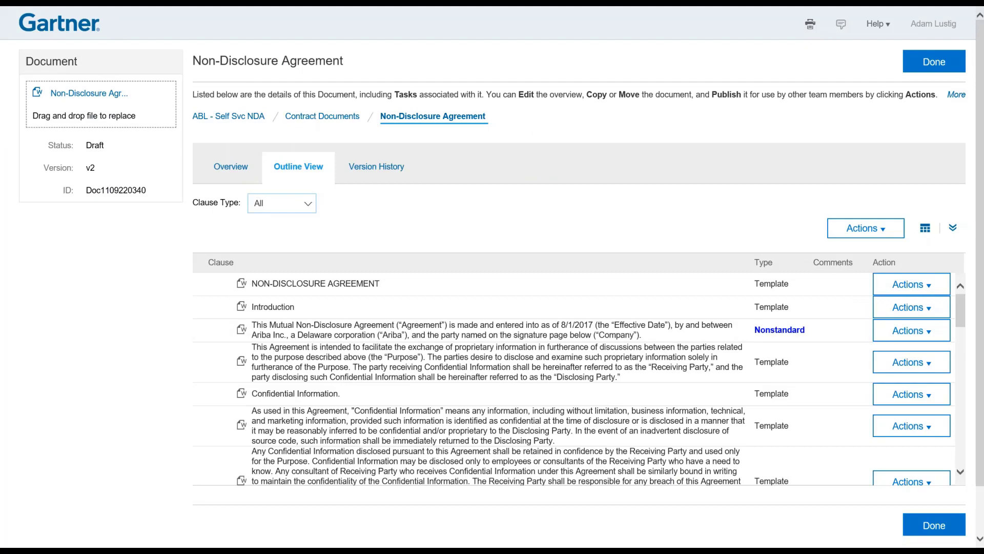
{"action": "left_click", "coordinate": [954, 228]}
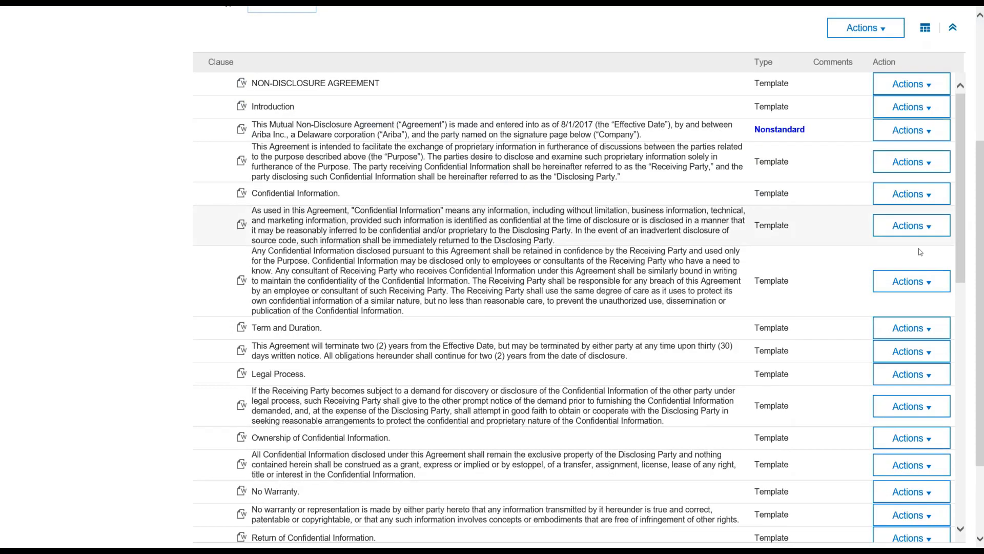
{"action": "left_click_drag", "start_coordinate": [961, 217], "coordinate": [962, 306]}
{"action": "scroll", "coordinate": [961, 307], "scroll_direction": "up", "scroll_amount": 5}
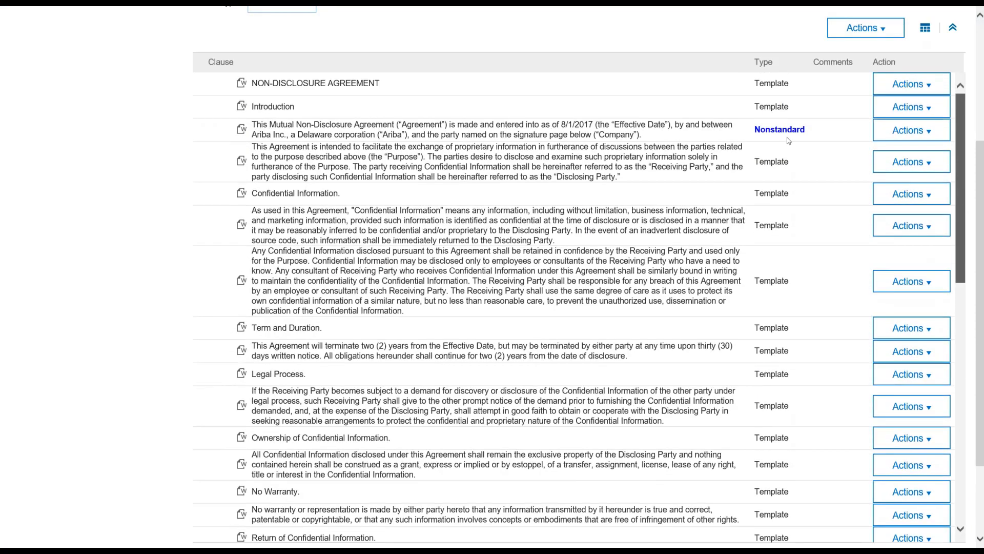
{"action": "scroll", "coordinate": [420, 174], "scroll_direction": "up", "scroll_amount": 4}
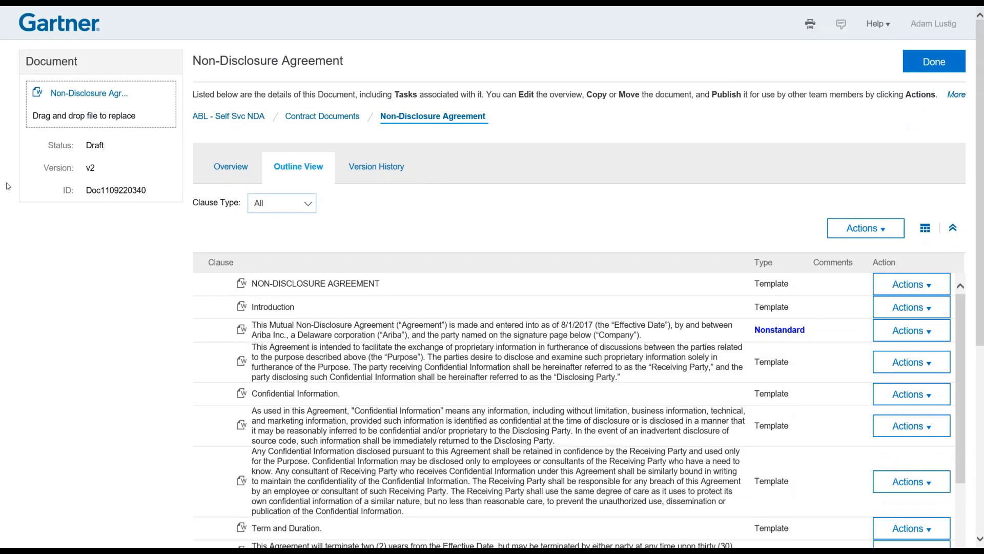
{"action": "key", "text": "alt+Tab"}
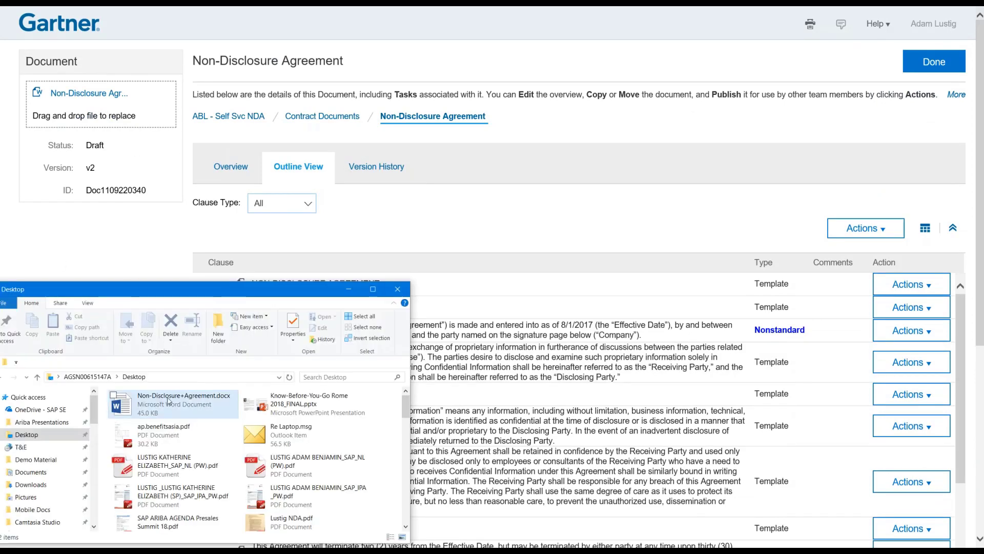
Replace the draft with Non-Disclosure+Agreement.docx, then review and process its 10 tracked changes.
{"action": "left_click_drag", "start_coordinate": [167, 397], "coordinate": [72, 117]}
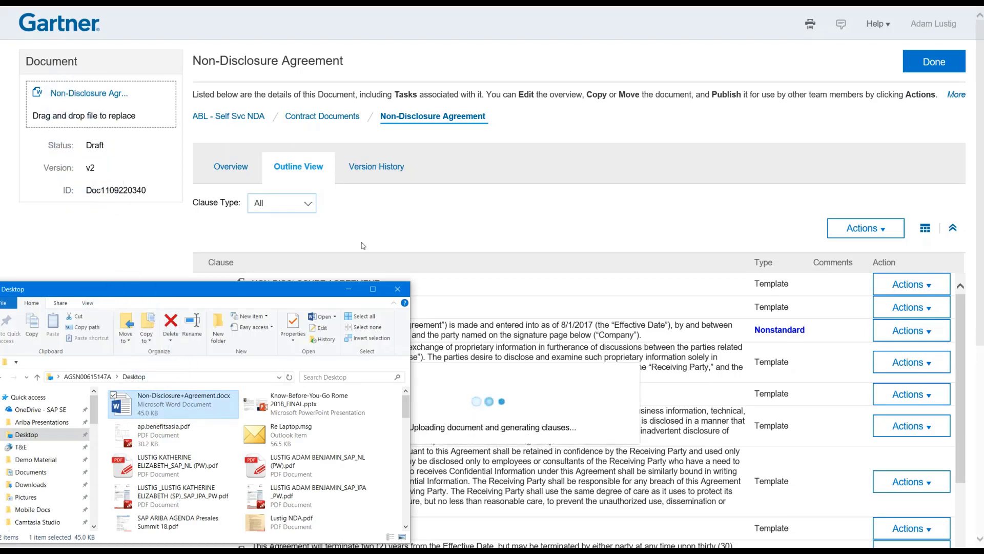
{"action": "left_click", "coordinate": [490, 222]}
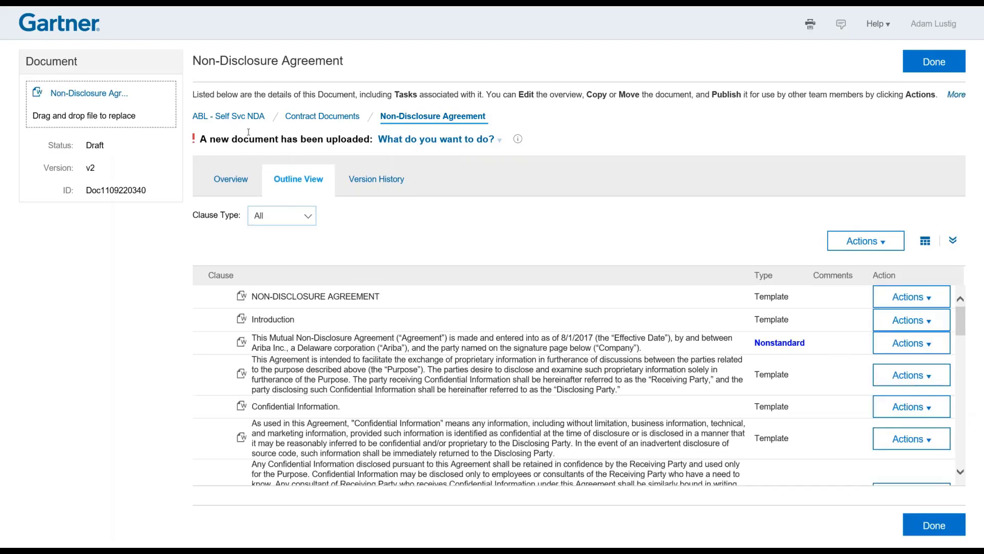
{"action": "left_click", "coordinate": [451, 139]}
{"action": "left_click", "coordinate": [503, 140]}
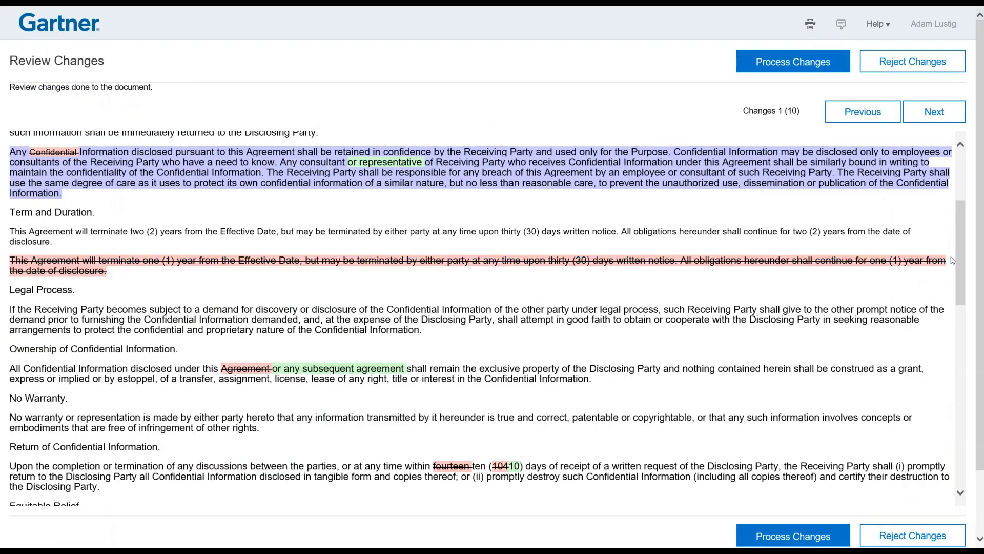
{"action": "mouse_move", "coordinate": [963, 233]}
{"action": "left_mouse_down"}
{"action": "mouse_move", "coordinate": [964, 185]}
{"action": "mouse_move", "coordinate": [948, 426]}
{"action": "mouse_move", "coordinate": [929, 476]}
{"action": "mouse_move", "coordinate": [949, 177]}
{"action": "left_mouse_up"}
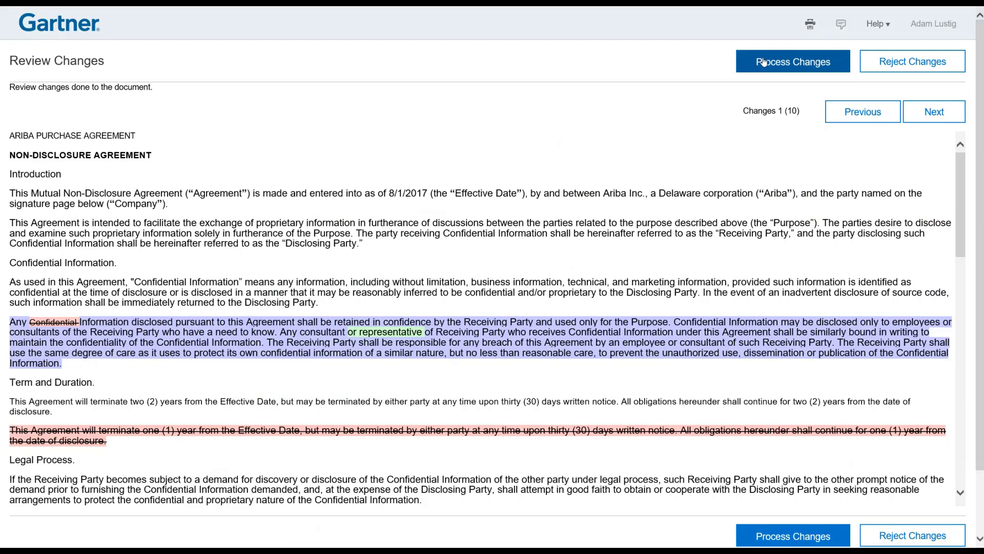
{"action": "left_click", "coordinate": [764, 62]}
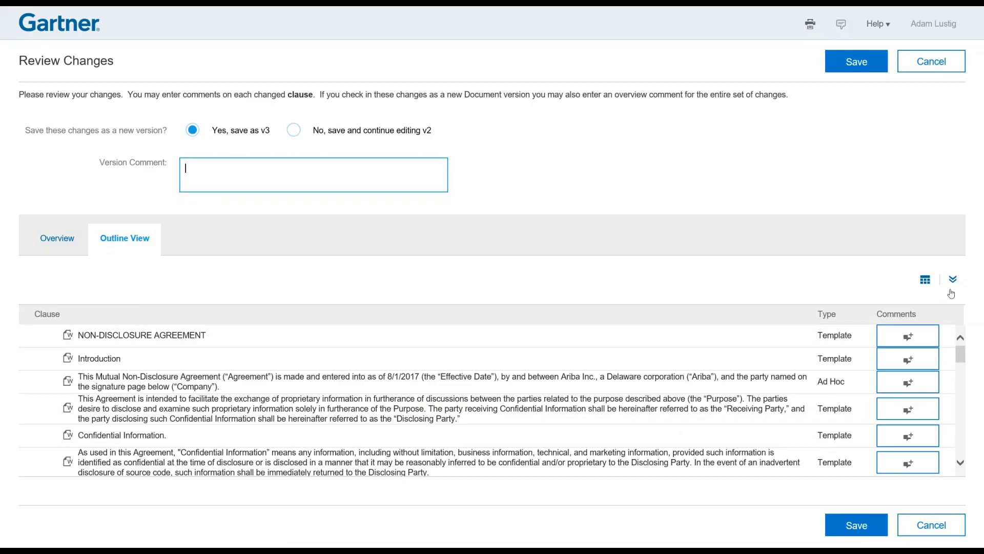
Expand the Outline View clause table to full height and scroll through the clauses.
{"action": "left_click", "coordinate": [952, 290]}
{"action": "scroll", "coordinate": [952, 344], "scroll_direction": "down", "scroll_amount": 3}
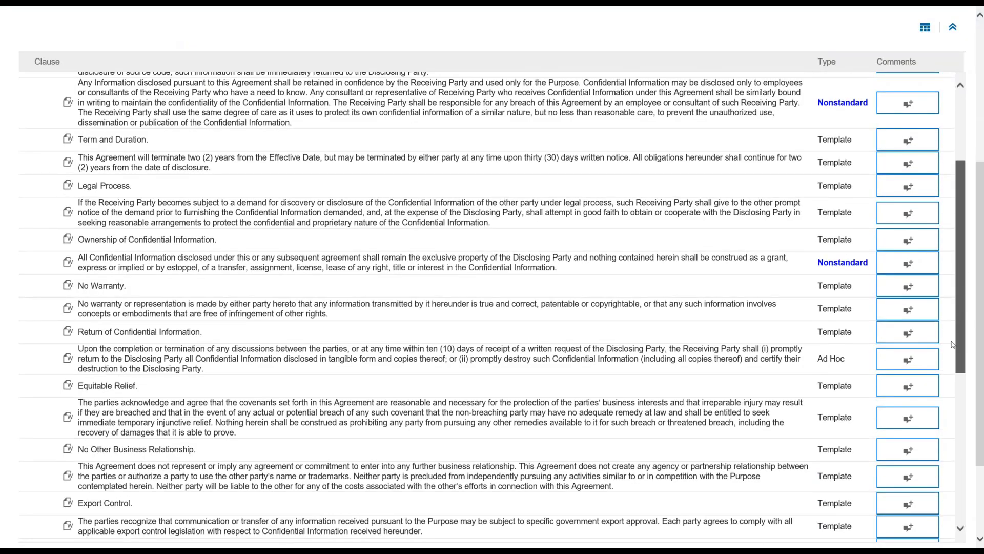
{"action": "scroll", "coordinate": [953, 343], "scroll_direction": "down", "scroll_amount": 3}
{"action": "scroll", "coordinate": [933, 318], "scroll_direction": "up", "scroll_amount": 10}
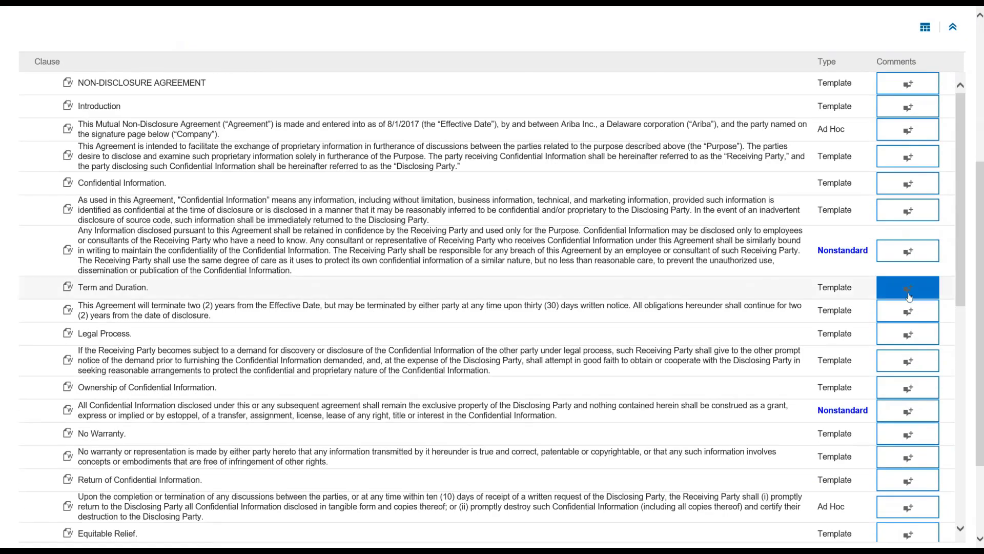
{"action": "scroll", "coordinate": [570, 183], "scroll_direction": "up", "scroll_amount": 5}
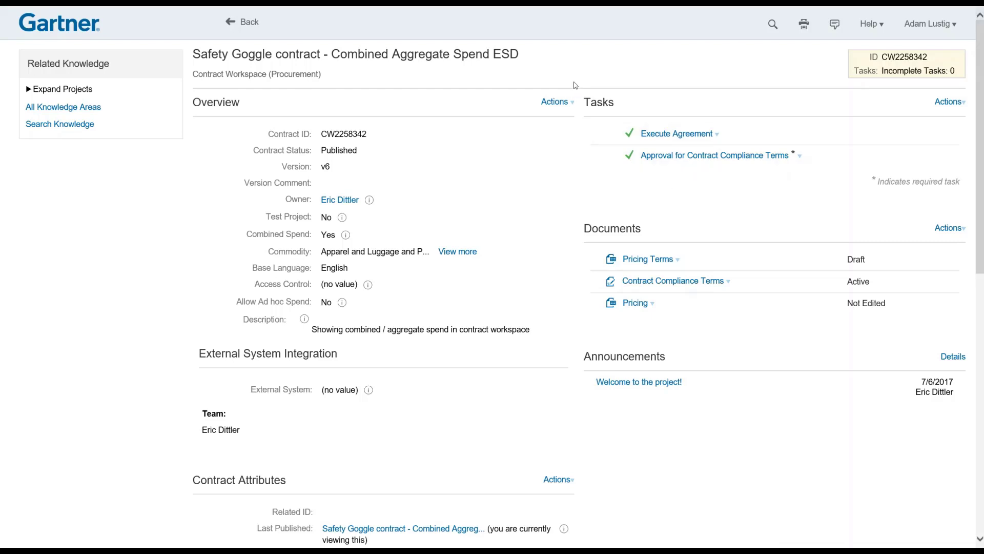
Switch the Safety Goggle contract workspace to Full View from its Actions menu.
{"action": "left_click", "coordinate": [608, 267]}
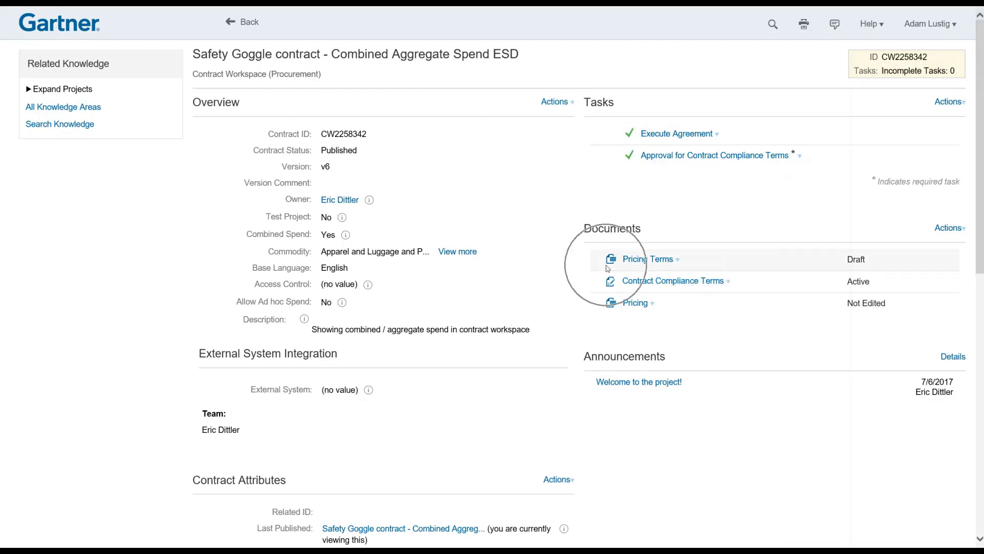
{"action": "left_click", "coordinate": [614, 290]}
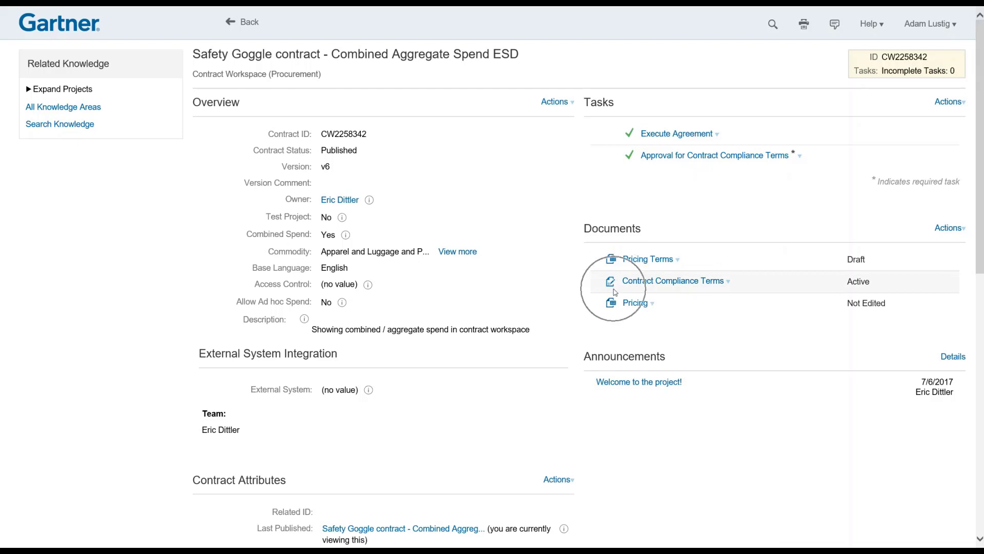
{"action": "left_click", "coordinate": [557, 102]}
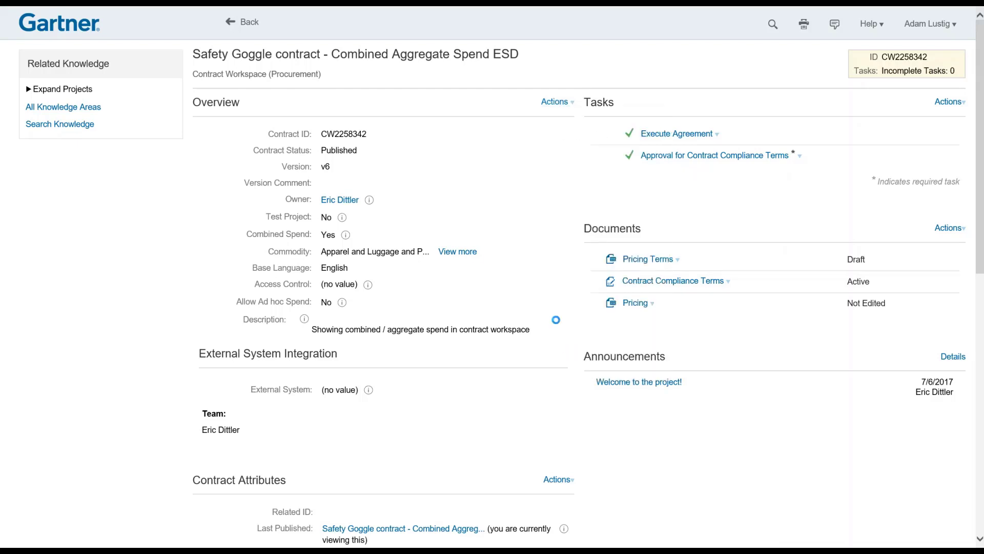
{"action": "left_click", "coordinate": [260, 130]}
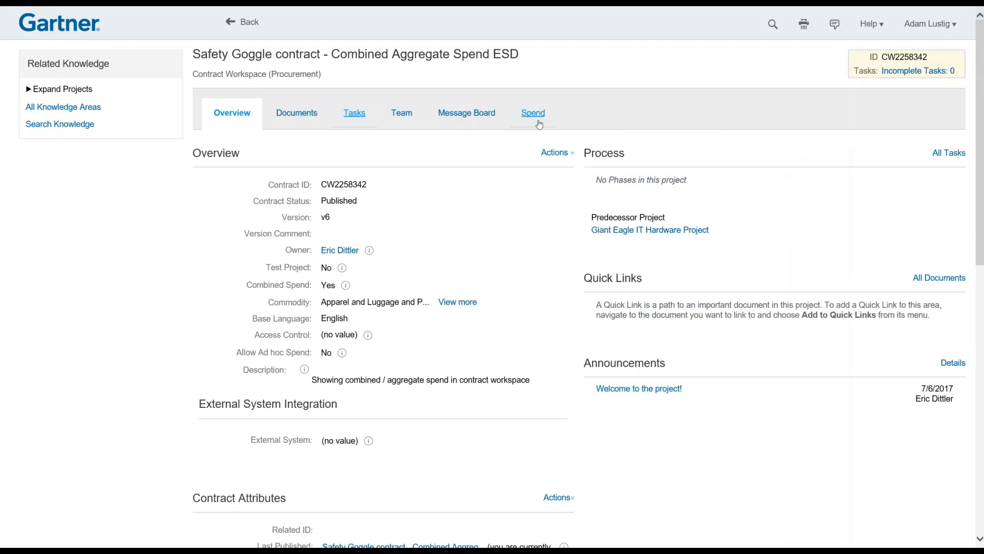
On the Spend tab, show the Spend and Total Spend Details breakdowns.
{"action": "left_click", "coordinate": [526, 117]}
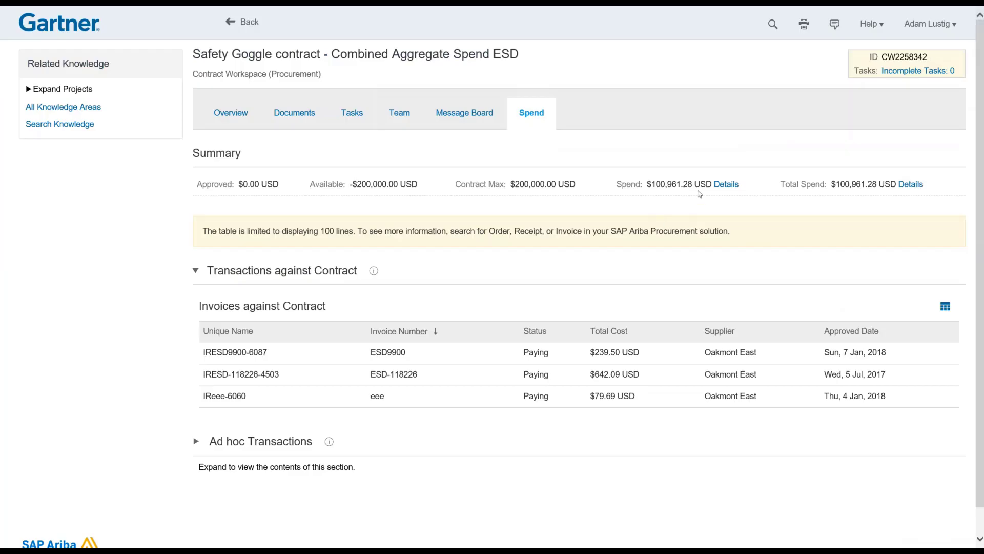
{"action": "left_click", "coordinate": [725, 185]}
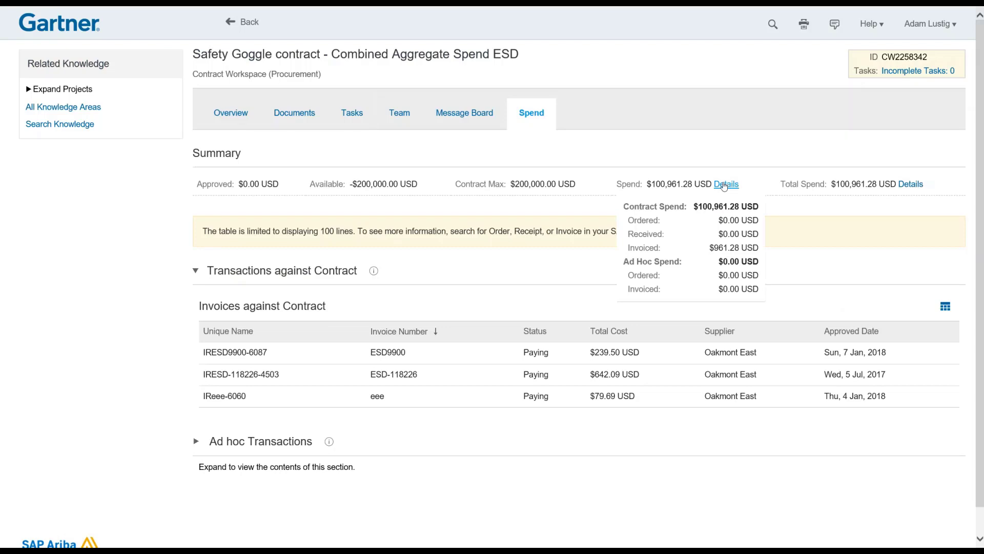
{"action": "left_click", "coordinate": [918, 186]}
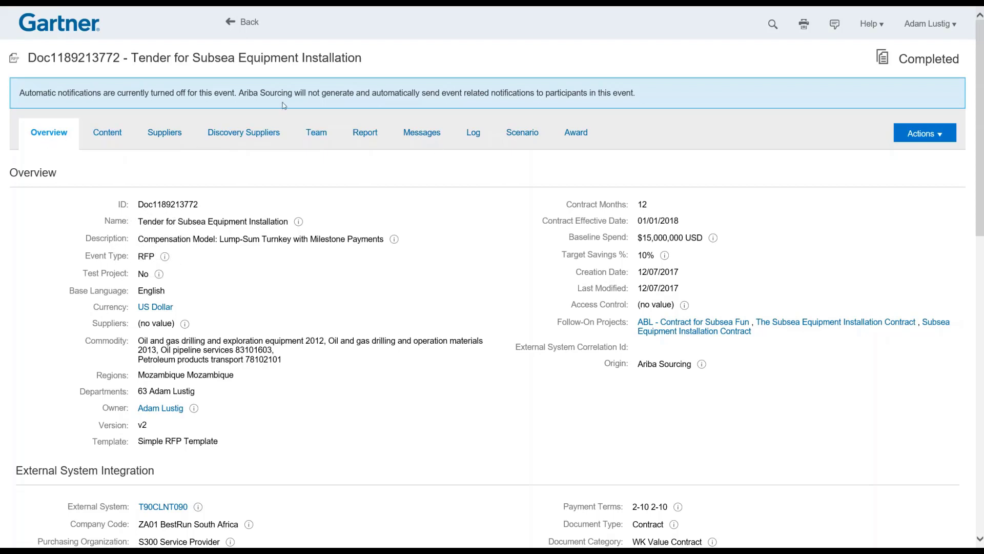
Review the tender's pricing and supplier responses on the Content tab, clearing the highlighted rows.
{"action": "left_click", "coordinate": [108, 134]}
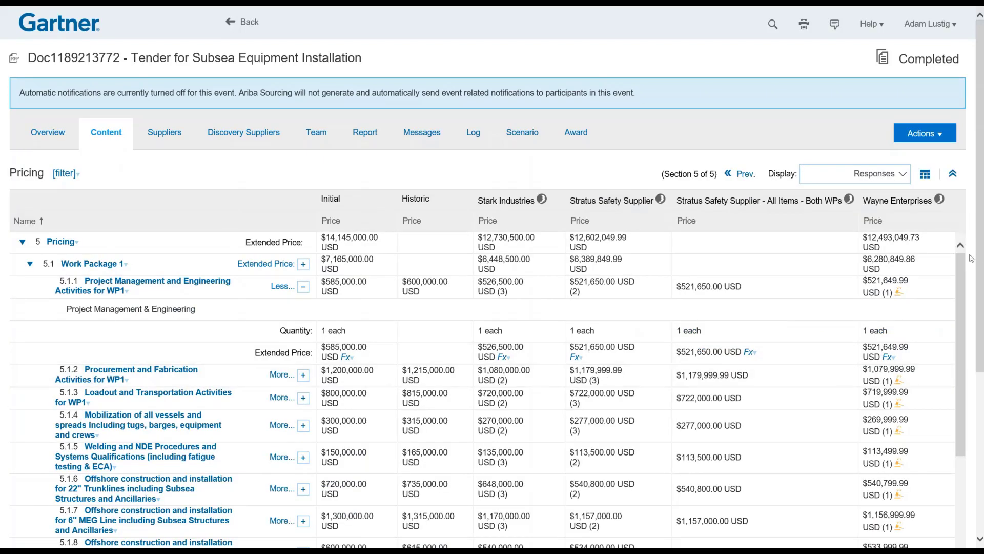
{"action": "left_click_drag", "start_coordinate": [970, 256], "coordinate": [958, 311]}
{"action": "left_click", "coordinate": [797, 306]}
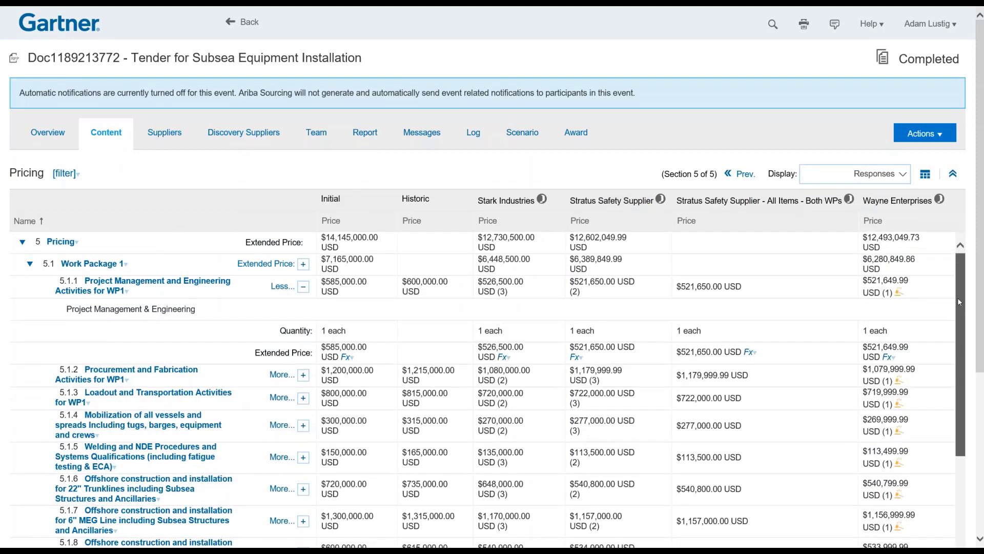
On the Award tab, list the Contract options for the Wayne Enterprises award.
{"action": "left_click", "coordinate": [576, 134]}
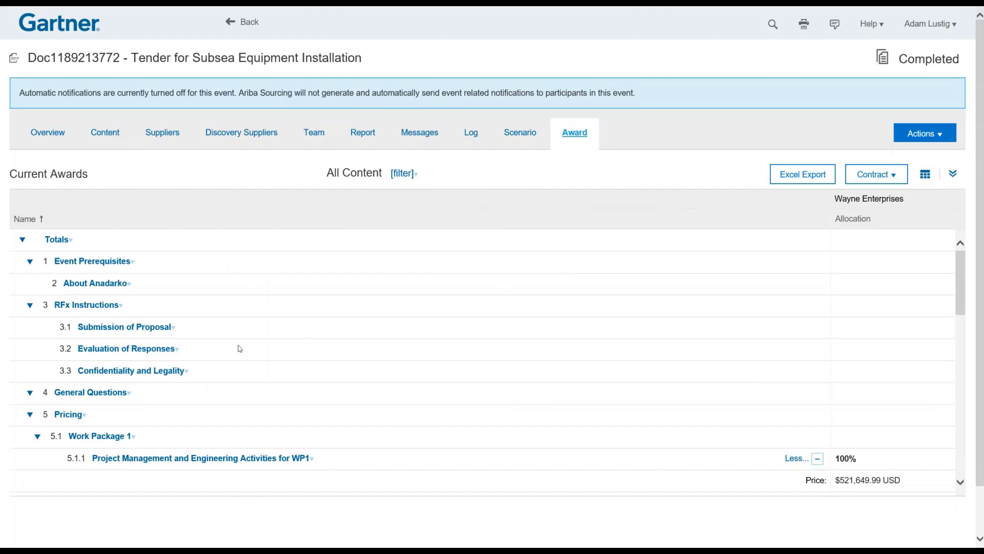
{"action": "left_click_drag", "start_coordinate": [961, 294], "coordinate": [871, 187]}
{"action": "left_click", "coordinate": [872, 187]}
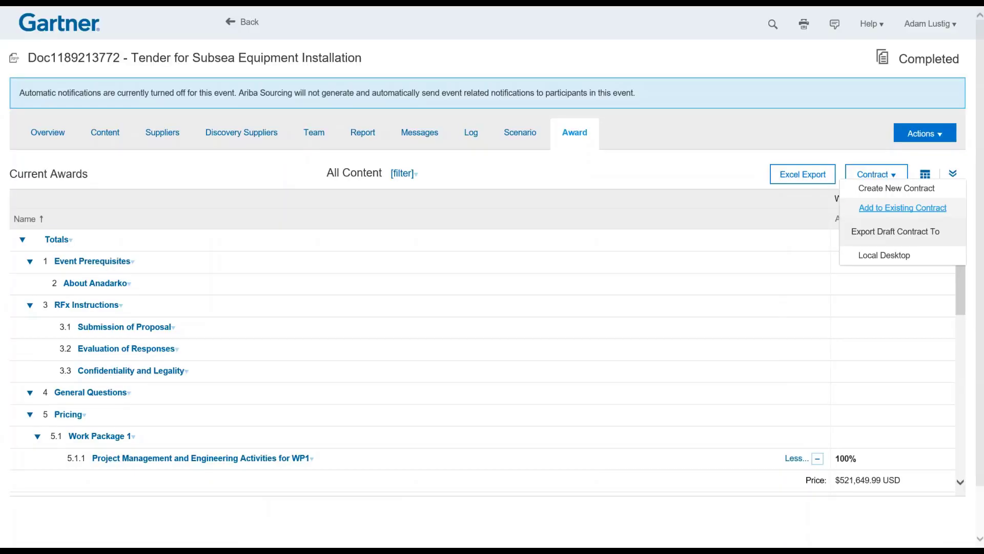
Start a new Contract Workspace (Procurement) from the award with Wayne Enterprises as supplier.
{"action": "left_click", "coordinate": [884, 189]}
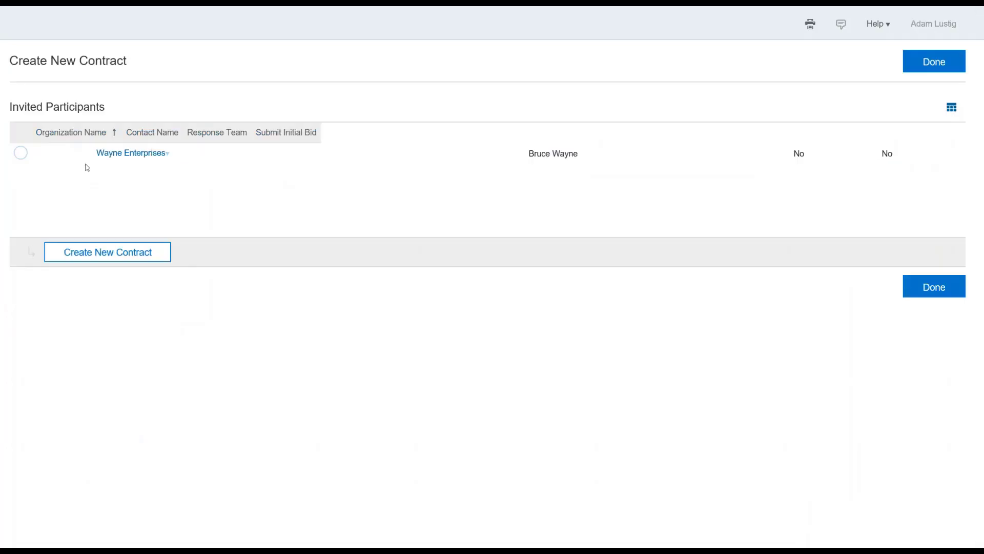
{"action": "left_click", "coordinate": [20, 154]}
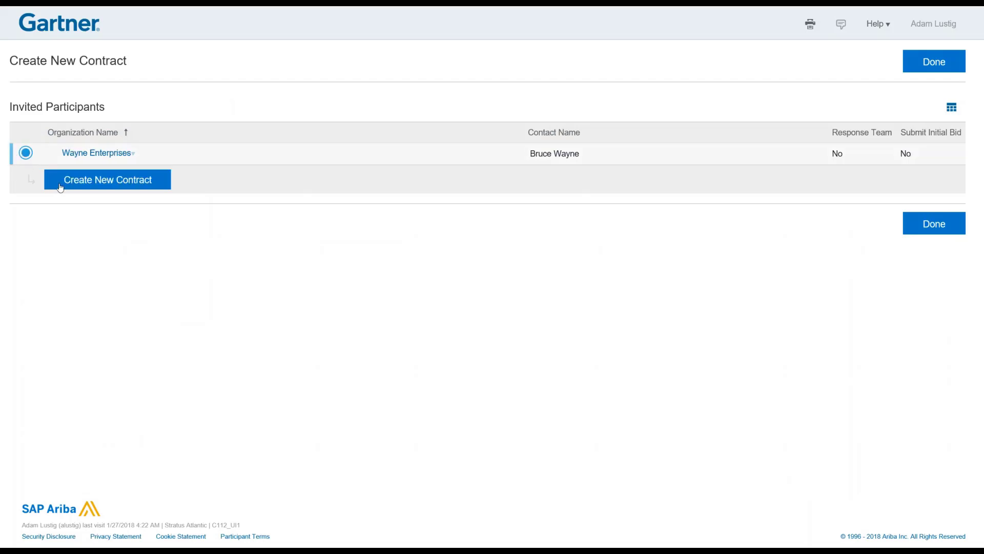
{"action": "left_click", "coordinate": [85, 184]}
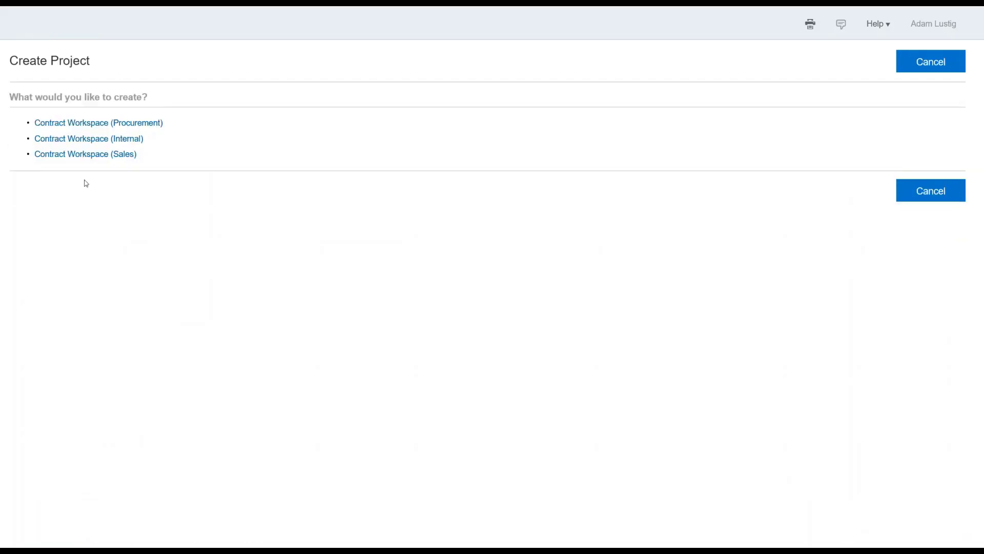
{"action": "left_click", "coordinate": [109, 126]}
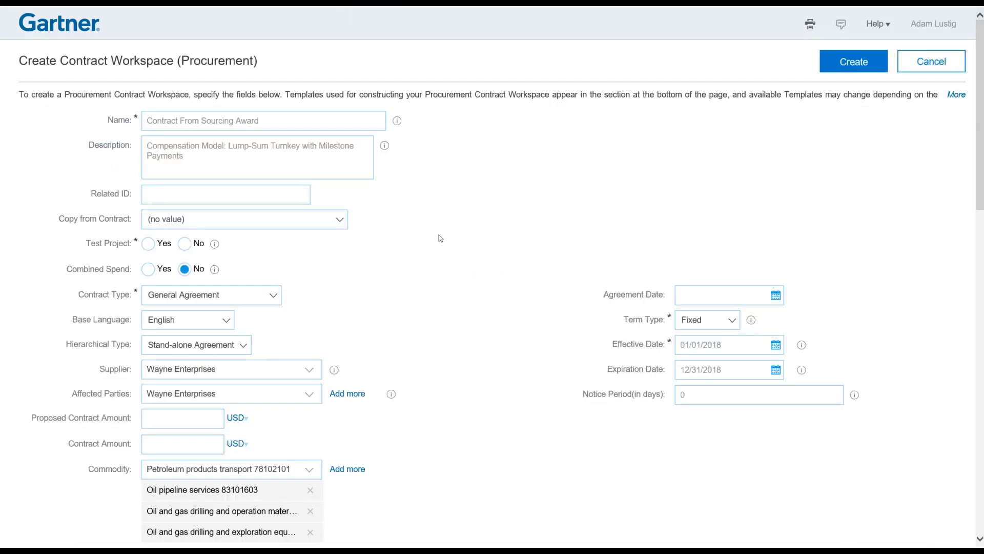
Answer the template questions: standard template, No resale, No government contract, No e-signatures, Yes P2P terms.
{"action": "scroll", "coordinate": [395, 217], "scroll_direction": "down", "scroll_amount": 2}
{"action": "scroll", "coordinate": [383, 162], "scroll_direction": "down", "scroll_amount": 2}
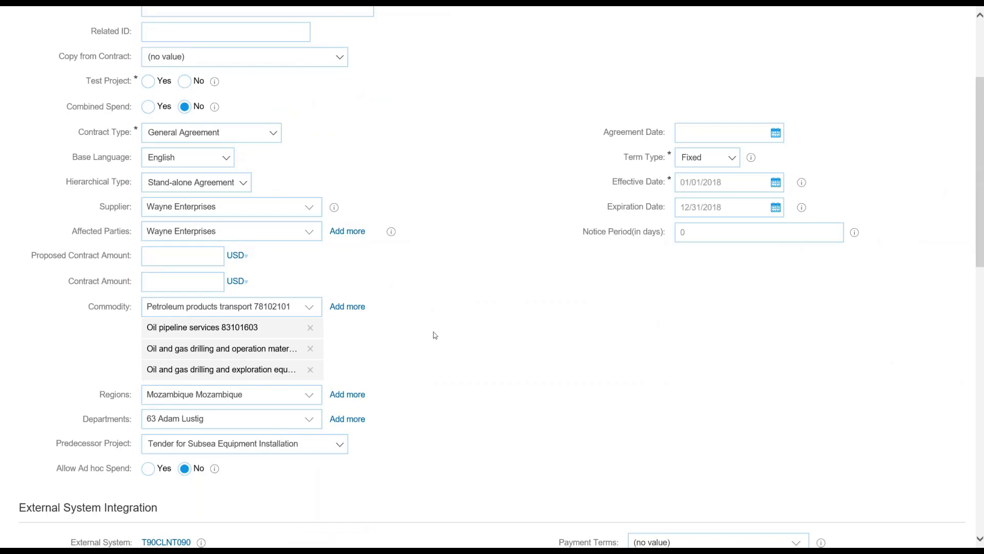
{"action": "scroll", "coordinate": [433, 337], "scroll_direction": "down", "scroll_amount": 8}
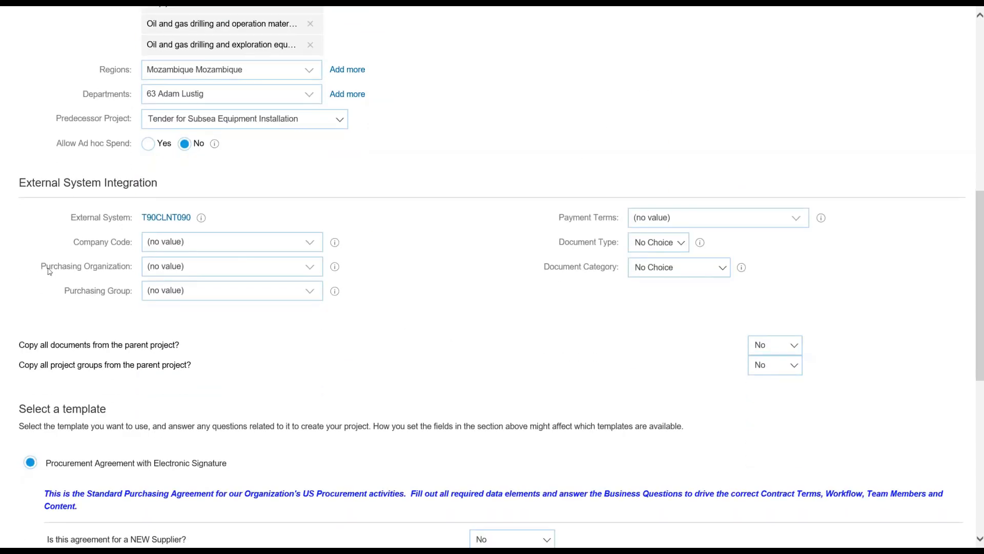
{"action": "scroll", "coordinate": [474, 275], "scroll_direction": "down", "scroll_amount": 1}
{"action": "scroll", "coordinate": [474, 274], "scroll_direction": "down", "scroll_amount": 5}
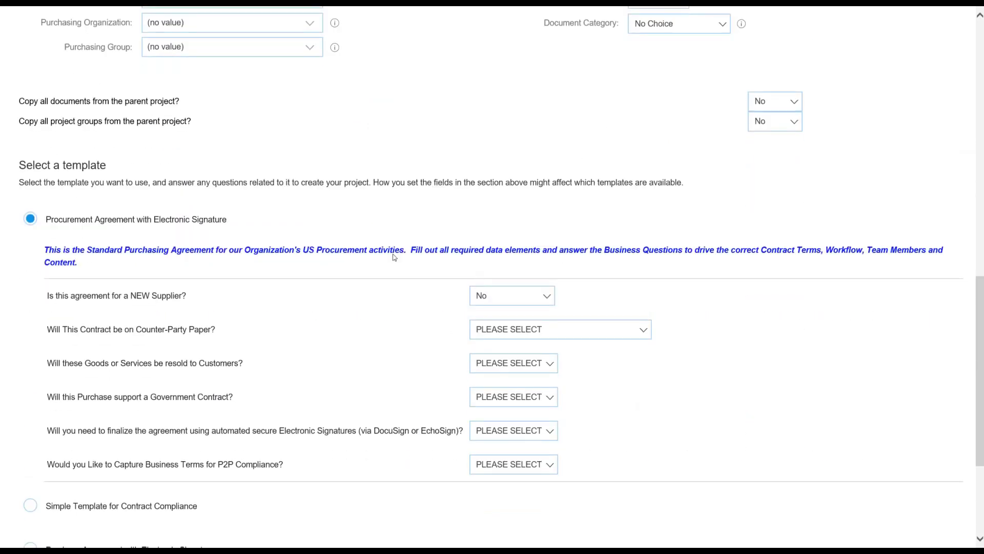
{"action": "left_click", "coordinate": [504, 335]}
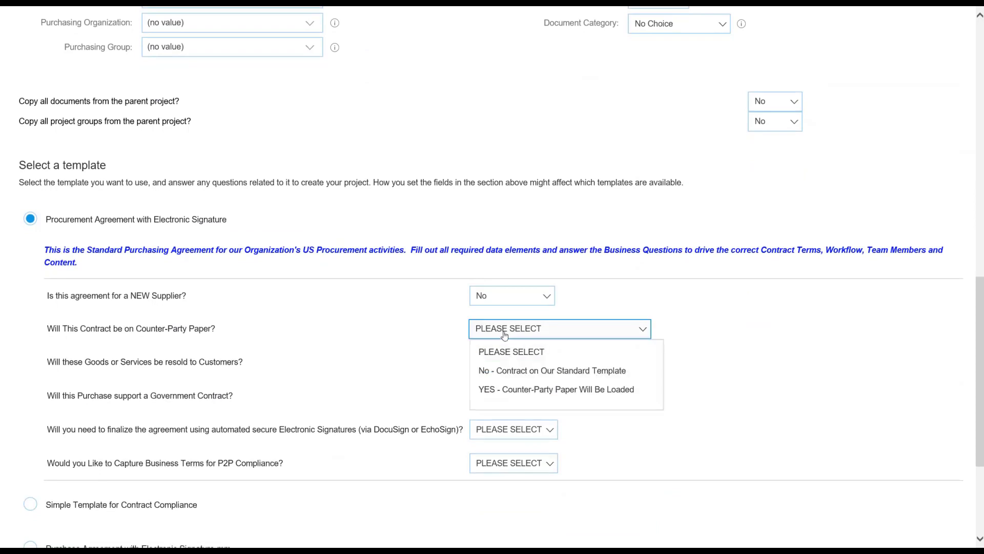
{"action": "left_click", "coordinate": [546, 370]}
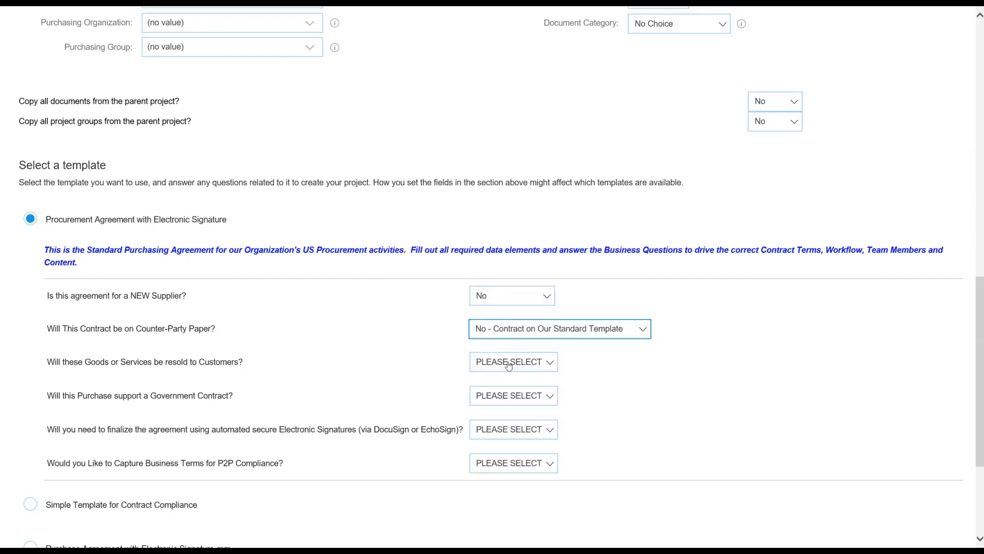
{"action": "left_click", "coordinate": [507, 364]}
{"action": "left_click", "coordinate": [484, 423]}
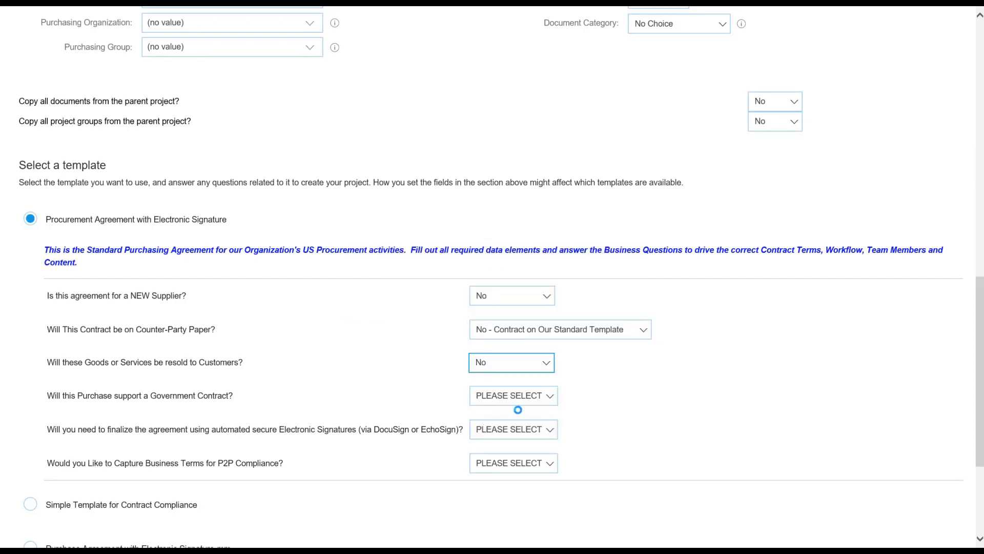
{"action": "left_click", "coordinate": [529, 397]}
{"action": "left_click", "coordinate": [493, 456]}
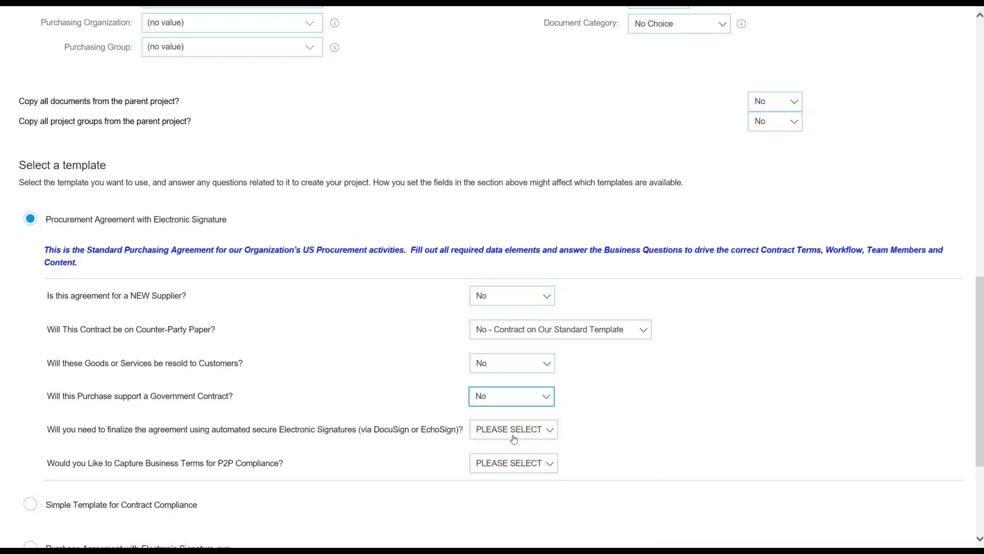
{"action": "left_click", "coordinate": [512, 430]}
{"action": "left_click", "coordinate": [492, 490]}
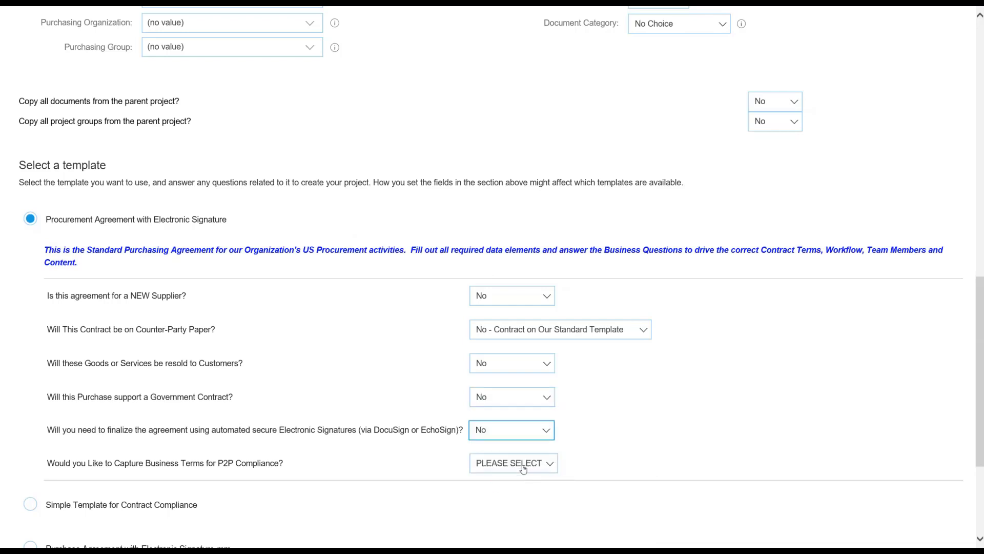
{"action": "left_click", "coordinate": [529, 467]}
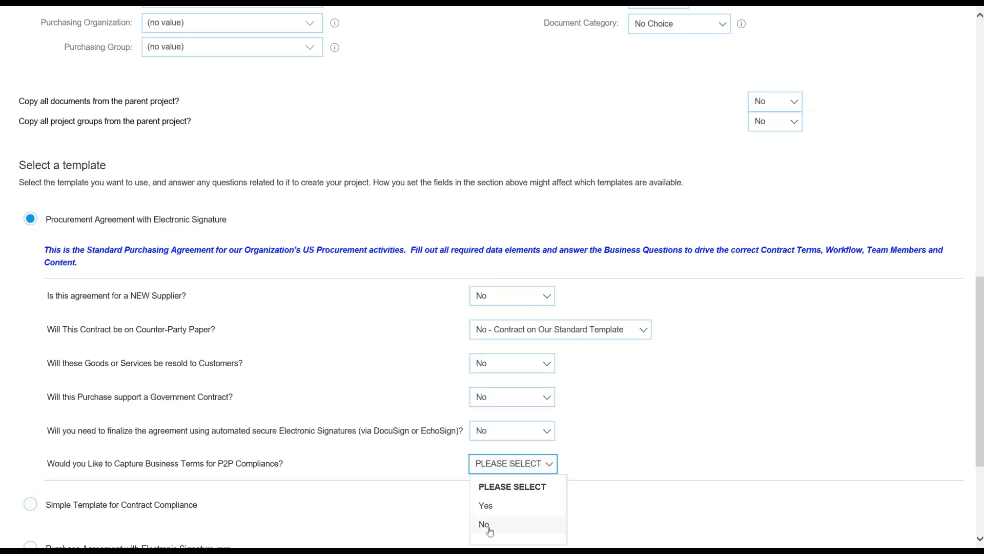
{"action": "left_click", "coordinate": [486, 507]}
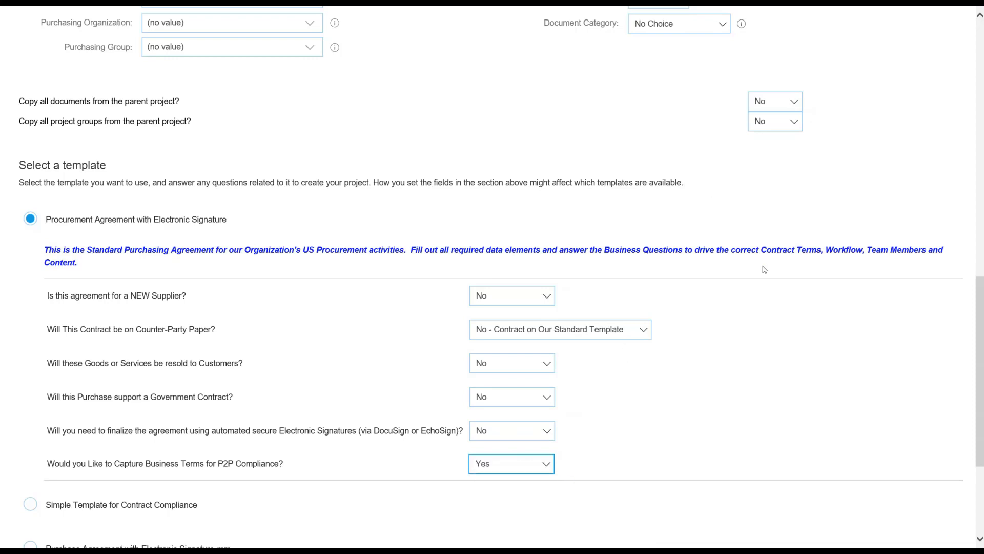
Set Test Project to No, create the workspace, and keep Contract Line Items as the document.
{"action": "scroll", "coordinate": [789, 253], "scroll_direction": "down", "scroll_amount": 4}
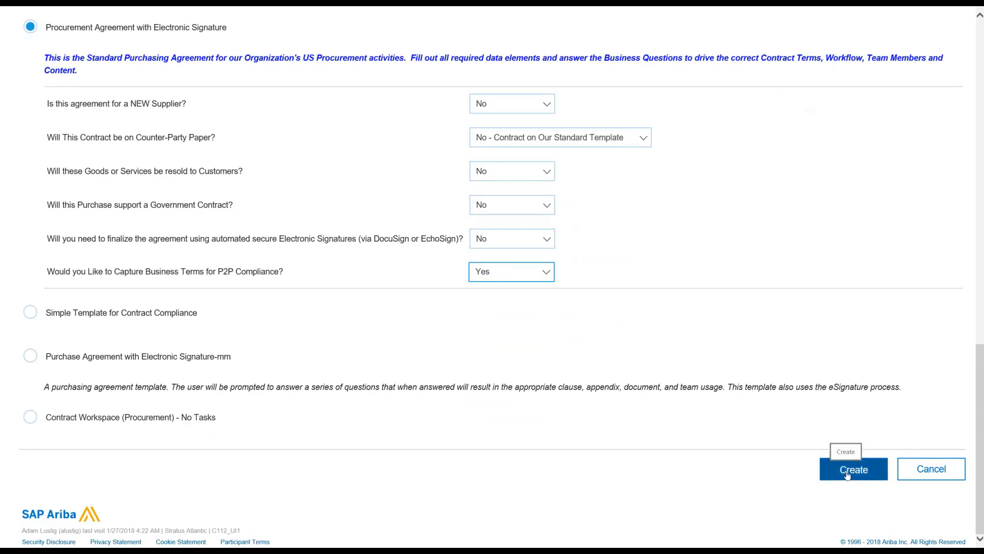
{"action": "left_click", "coordinate": [848, 476]}
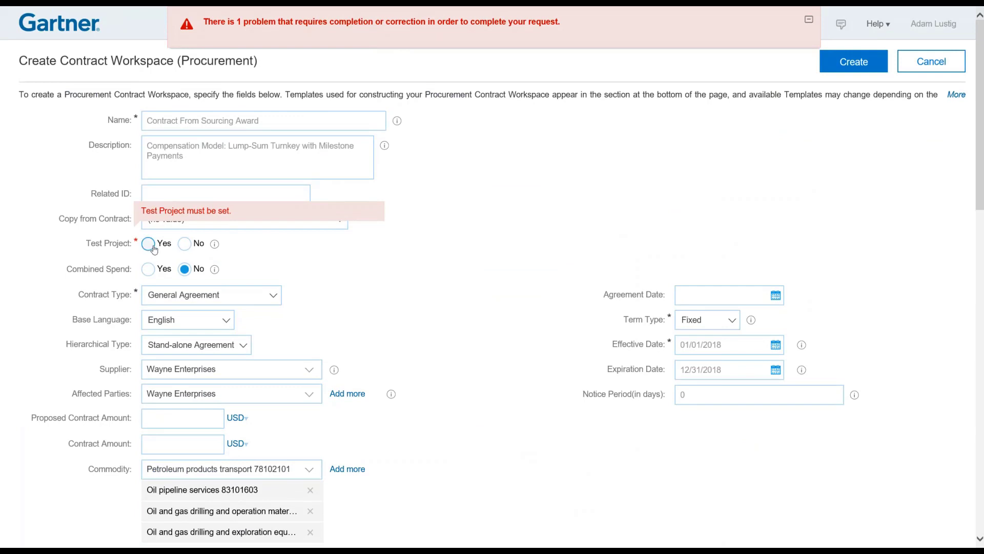
{"action": "left_click", "coordinate": [191, 249]}
{"action": "left_click", "coordinate": [852, 64]}
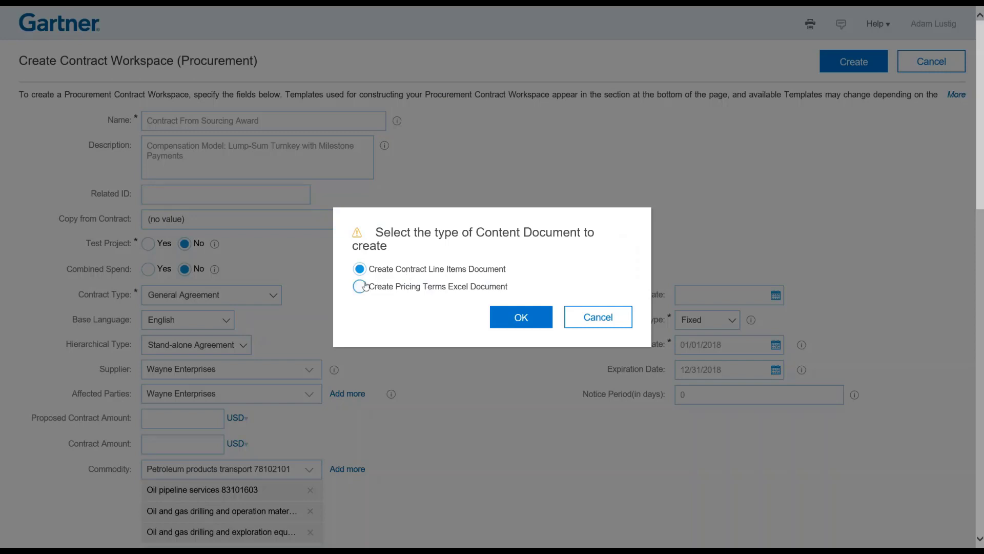
{"action": "left_click", "coordinate": [368, 273]}
Create the workspace with a Contract Line Items document and review its Contract Items actions.
{"action": "left_click", "coordinate": [527, 319]}
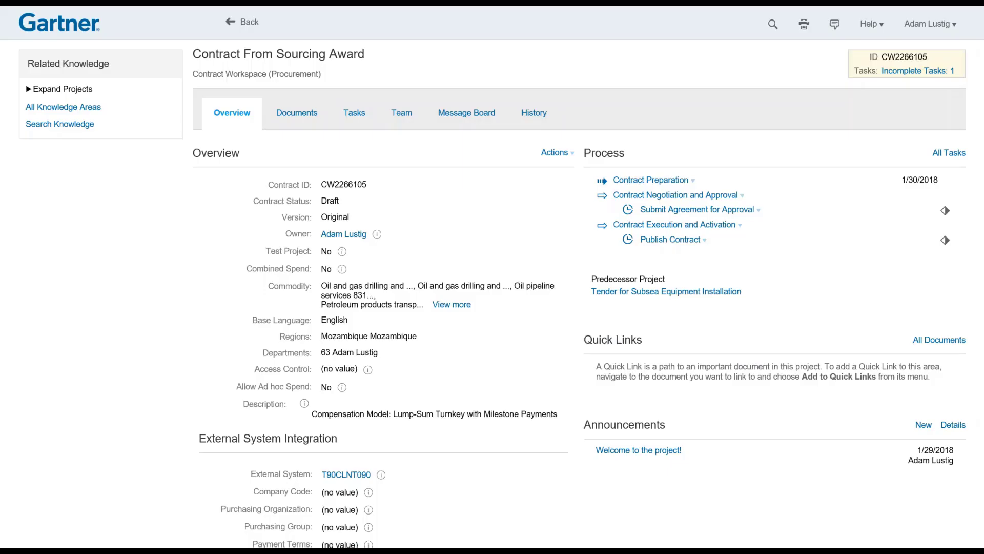
{"action": "left_click_drag", "start_coordinate": [978, 165], "coordinate": [971, 411]}
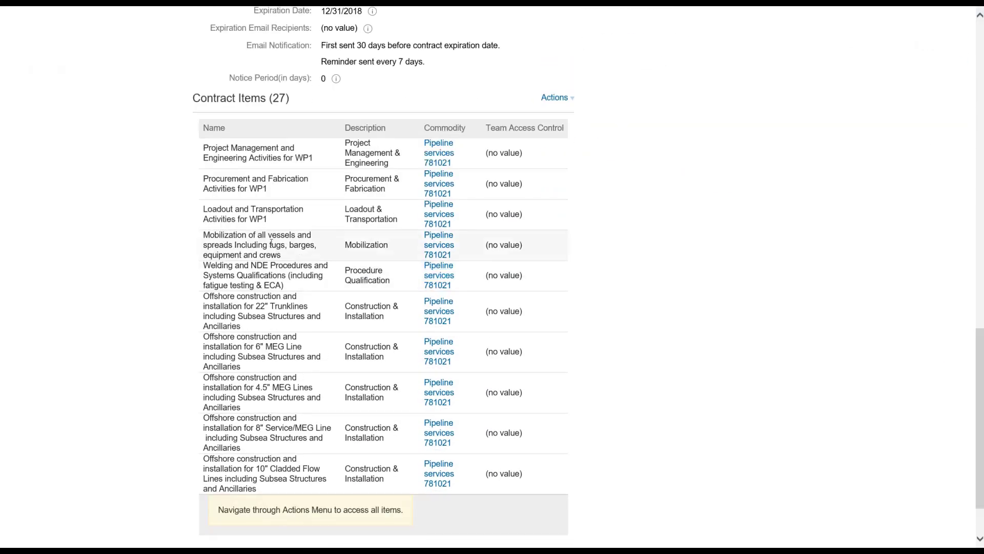
{"action": "scroll", "coordinate": [251, 308], "scroll_direction": "down", "scroll_amount": 1}
{"action": "scroll", "coordinate": [251, 304], "scroll_direction": "down", "scroll_amount": 2}
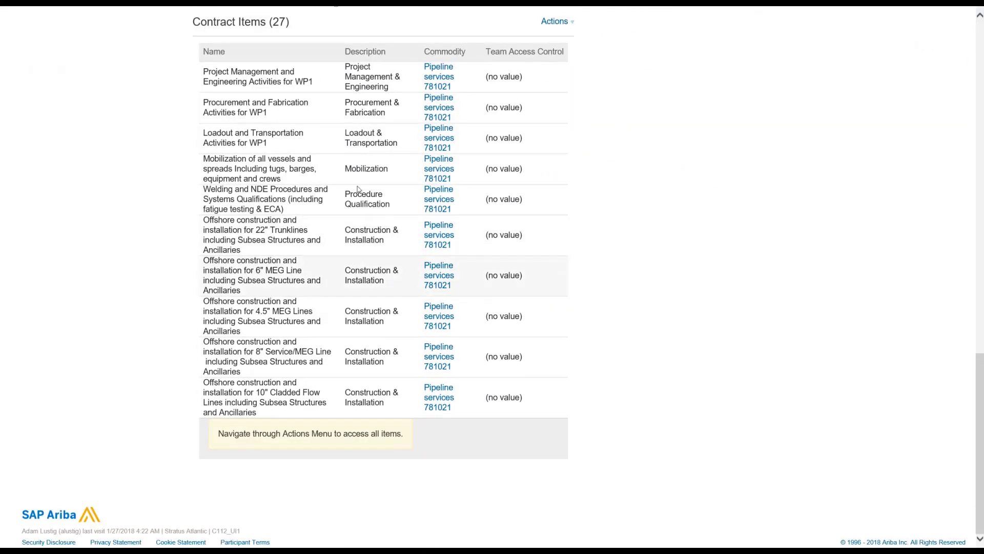
{"action": "left_click", "coordinate": [558, 22]}
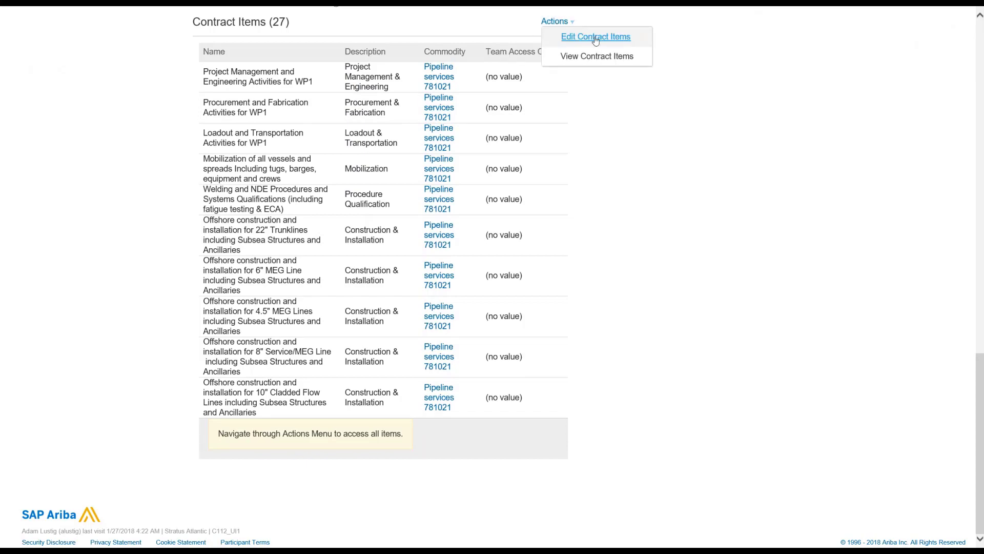
{"action": "scroll", "coordinate": [702, 253], "scroll_direction": "up", "scroll_amount": 15}
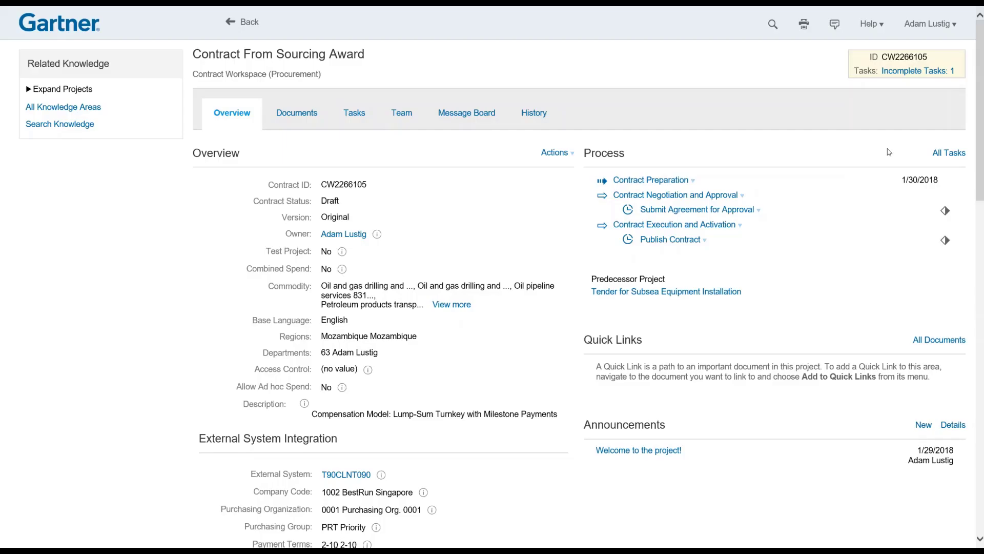
Edit the Contract From Sourcing Award overview and scroll to External System Integration.
{"action": "left_click_drag", "start_coordinate": [981, 136], "coordinate": [983, 218]}
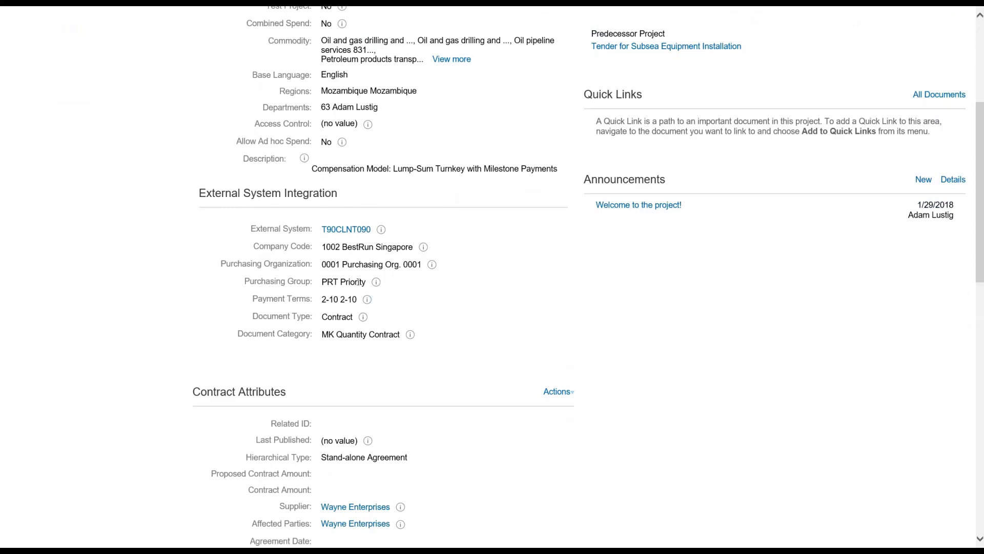
{"action": "scroll", "coordinate": [439, 285], "scroll_direction": "up", "scroll_amount": 5}
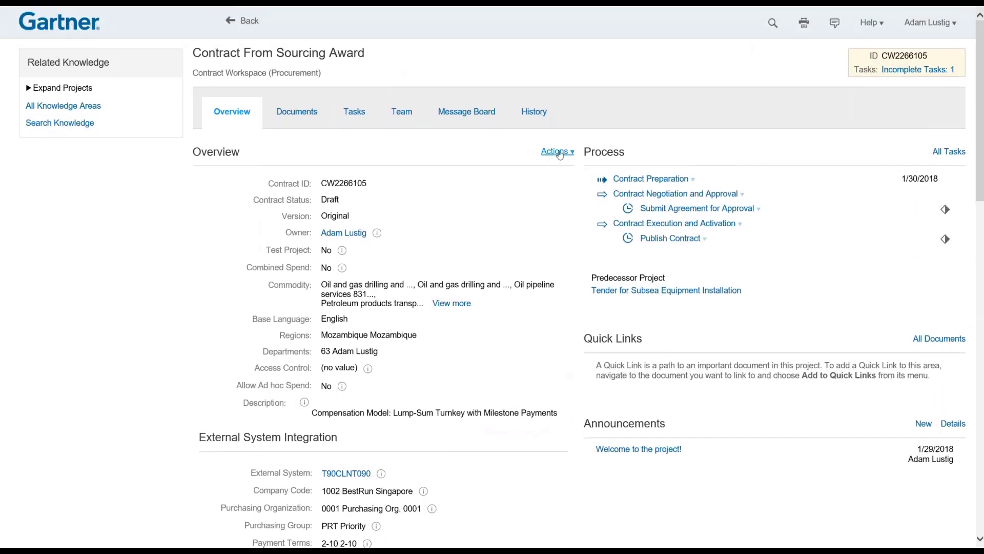
{"action": "left_click", "coordinate": [559, 154]}
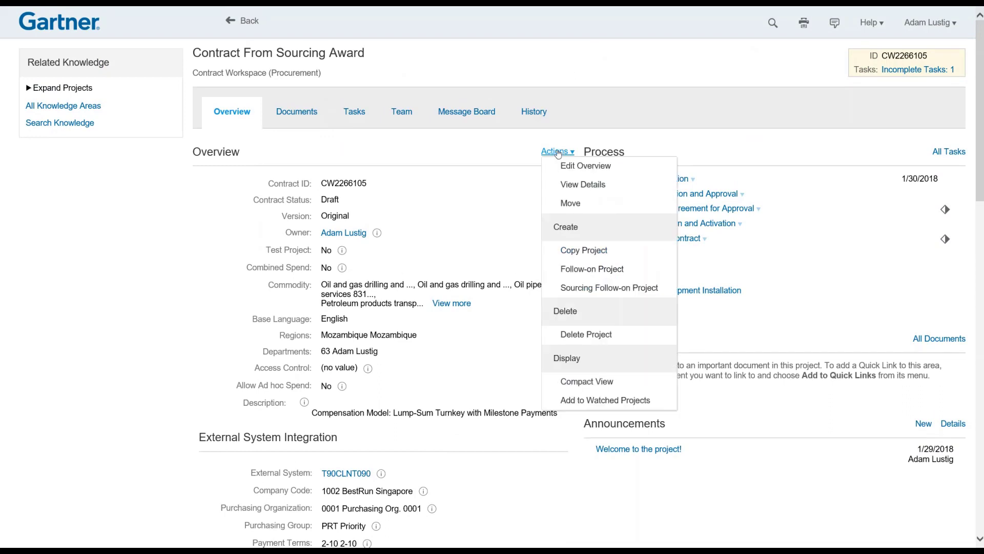
{"action": "left_click", "coordinate": [567, 166]}
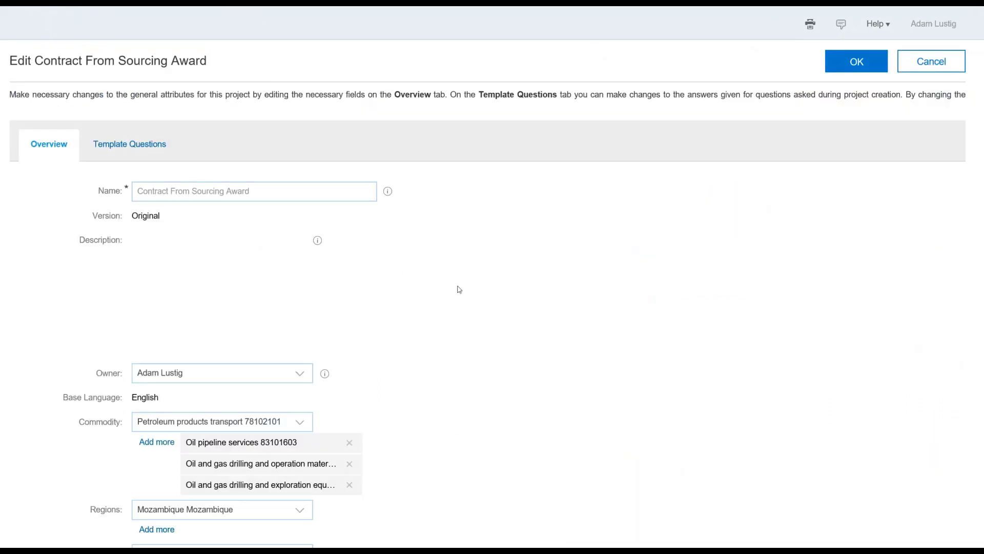
{"action": "left_click_drag", "start_coordinate": [976, 174], "coordinate": [947, 382]}
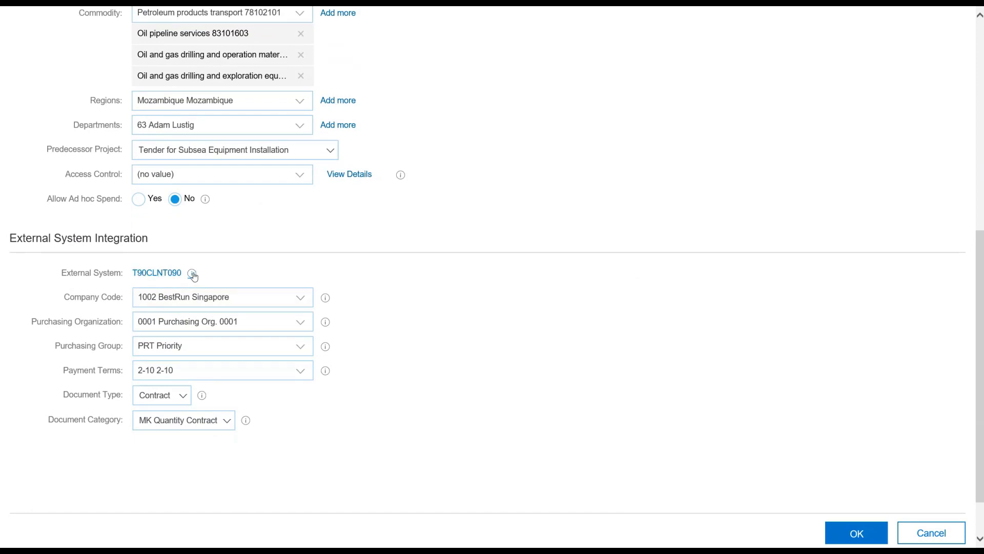
{"action": "mouse_move", "coordinate": [194, 275]}
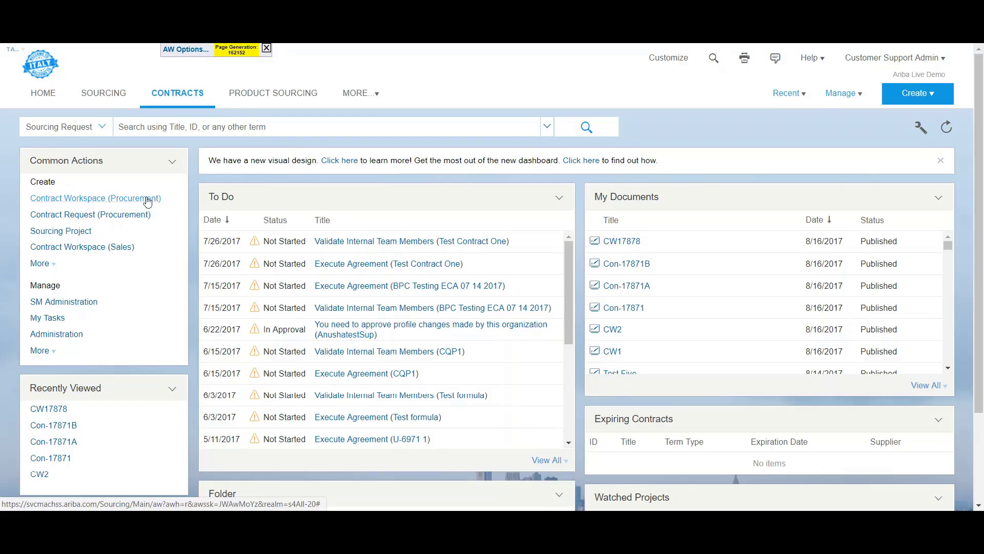
Copy the Car Wash and Car Wash Details items and paste a second Car Wash item.
{"action": "left_click", "coordinate": [148, 200]}
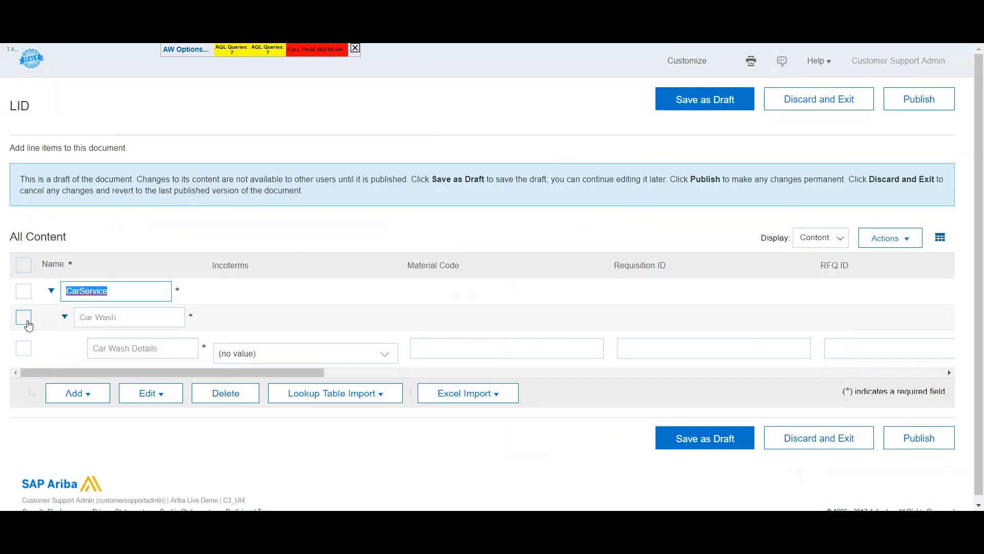
{"action": "left_click", "coordinate": [28, 317]}
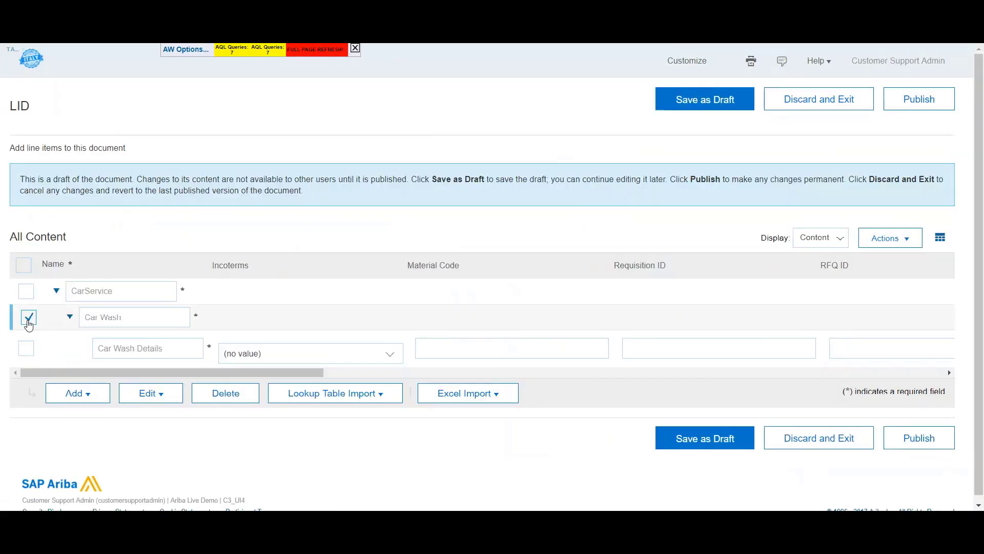
{"action": "left_click", "coordinate": [28, 348]}
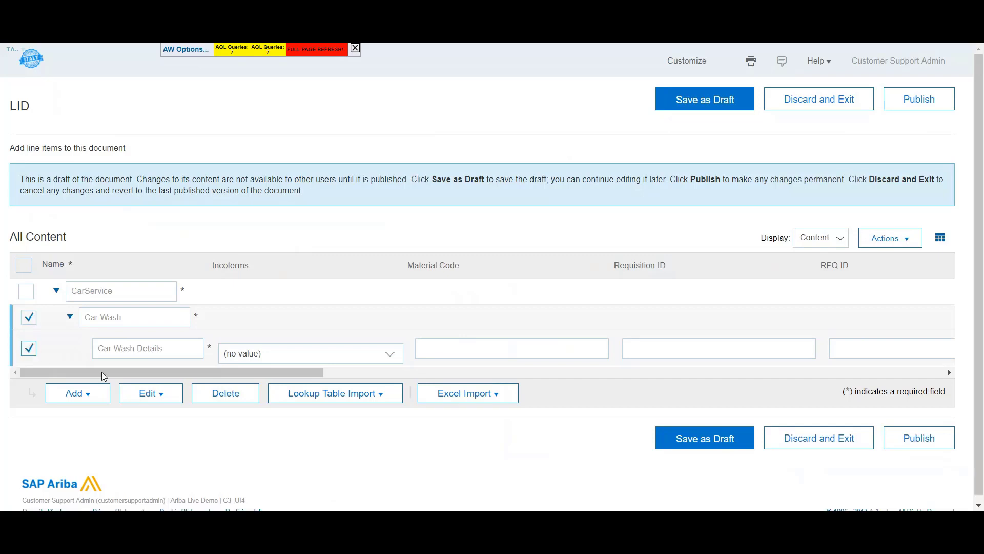
{"action": "left_click", "coordinate": [153, 395]}
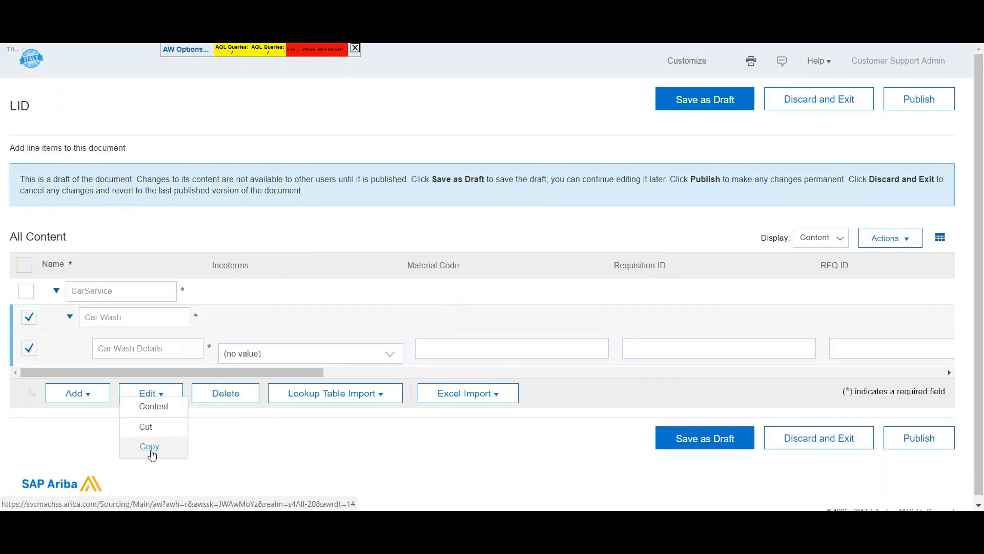
{"action": "left_click", "coordinate": [150, 447]}
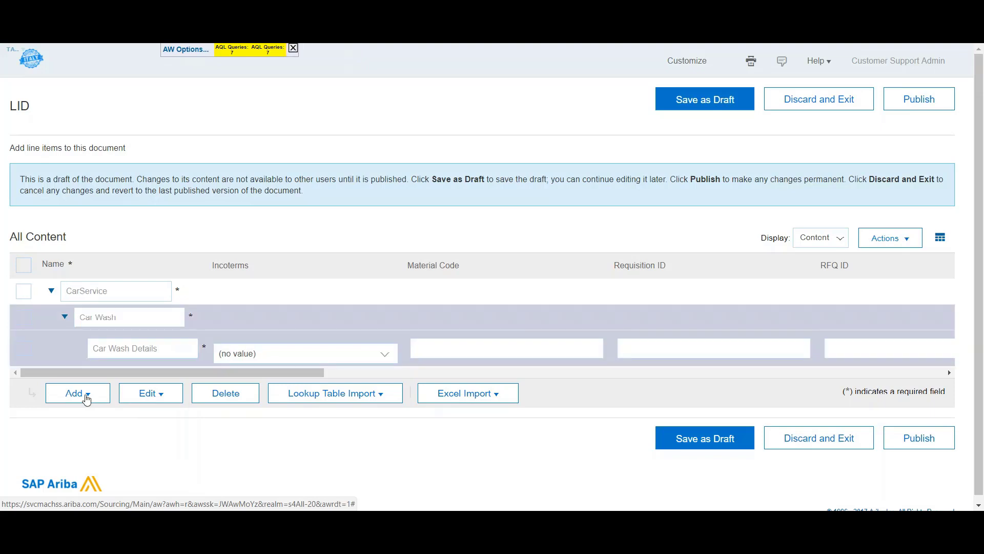
{"action": "left_click", "coordinate": [24, 317]}
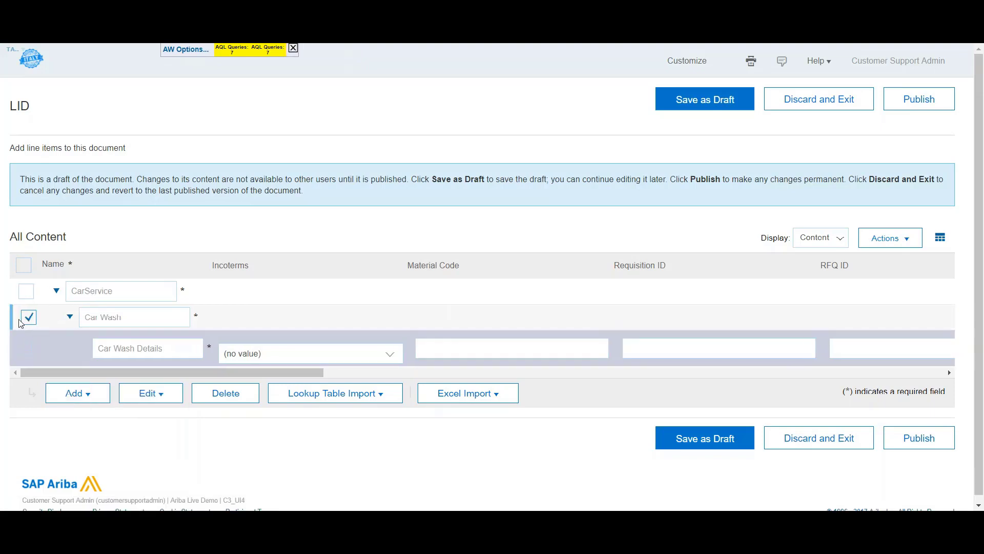
{"action": "left_click", "coordinate": [169, 396]}
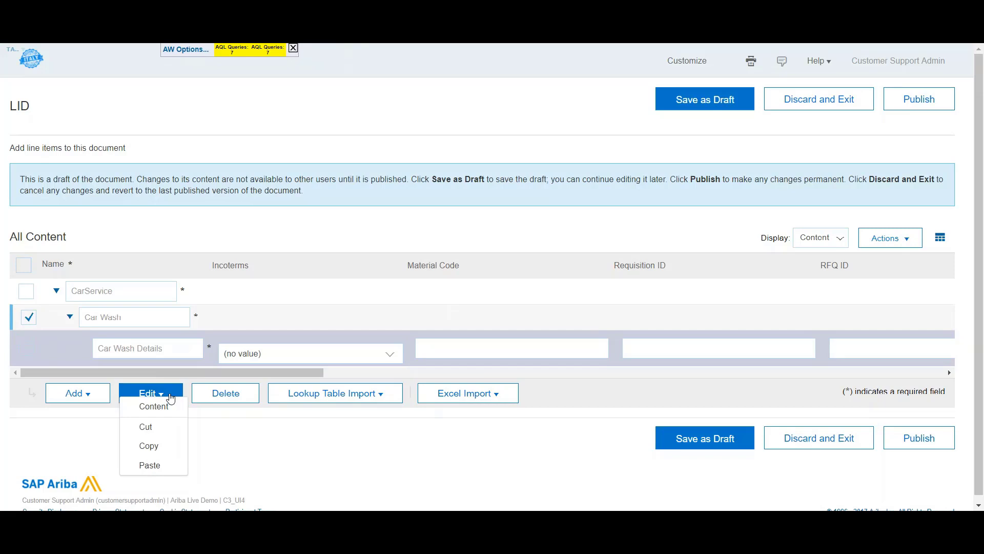
{"action": "left_click", "coordinate": [155, 465]}
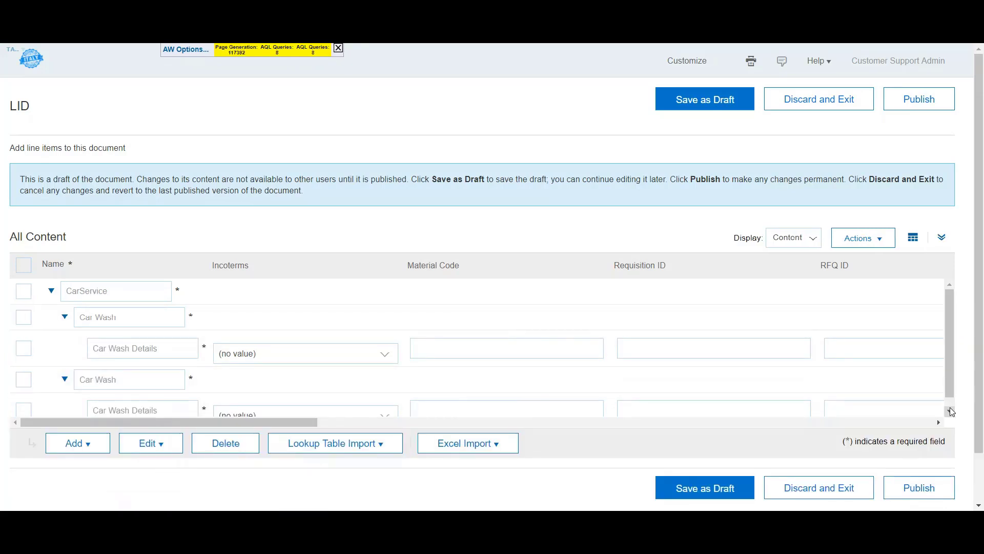
Publish the LID line-items document and confirm the changes.
{"action": "left_click", "coordinate": [950, 412]}
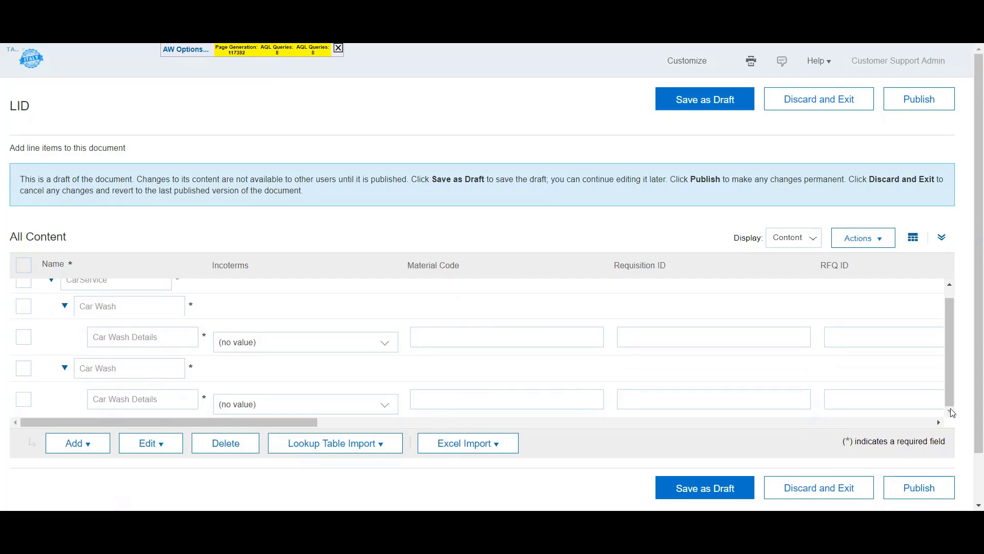
{"action": "left_click", "coordinate": [910, 109]}
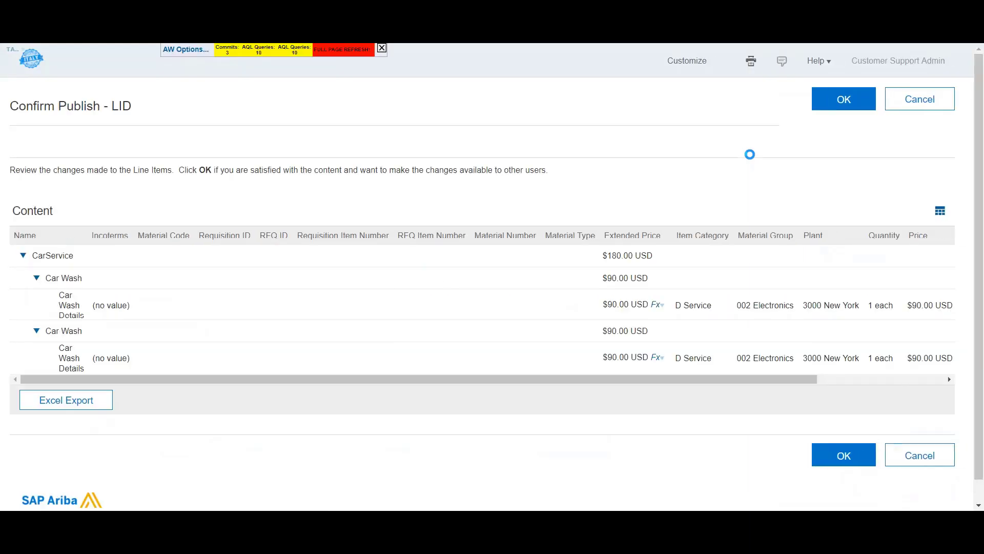
{"action": "left_click", "coordinate": [851, 108]}
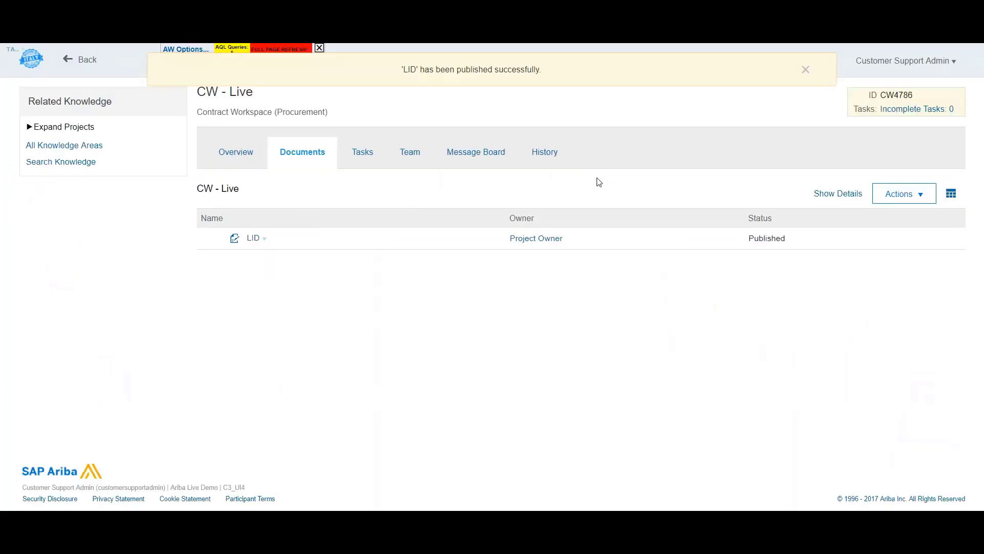
Publish the CW - Live contract from the Contract Attributes actions and view its Documents tab.
{"action": "left_click", "coordinate": [234, 153]}
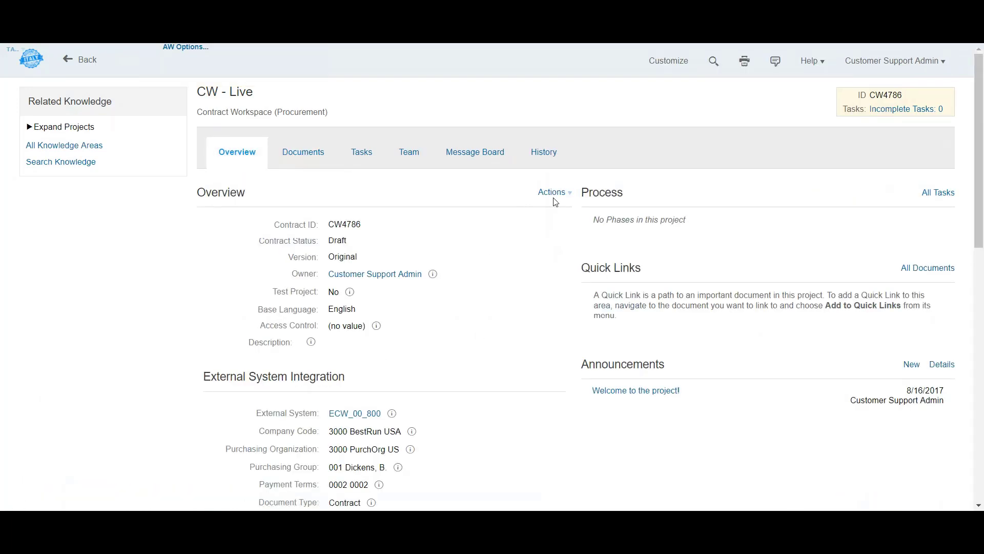
{"action": "left_click", "coordinate": [570, 197]}
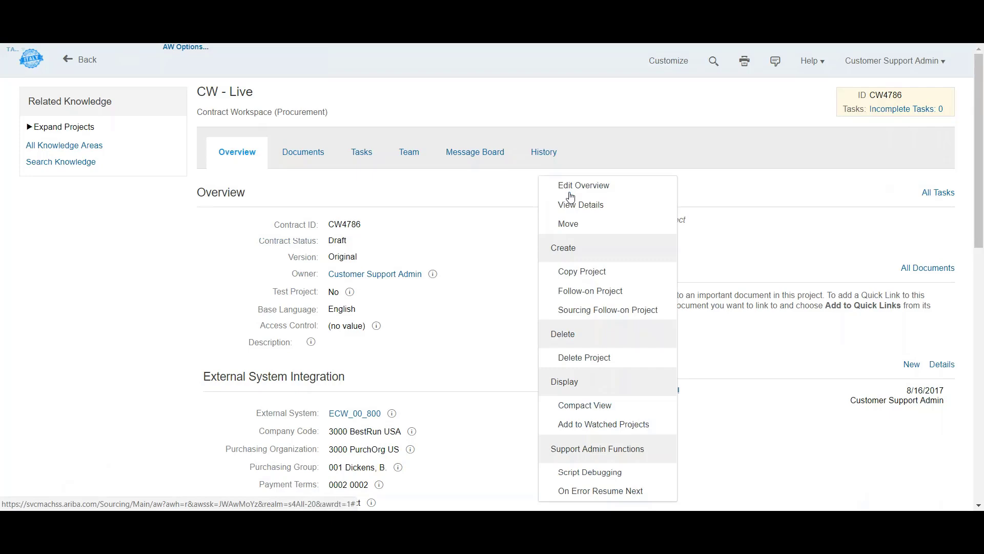
{"action": "left_click", "coordinate": [788, 442]}
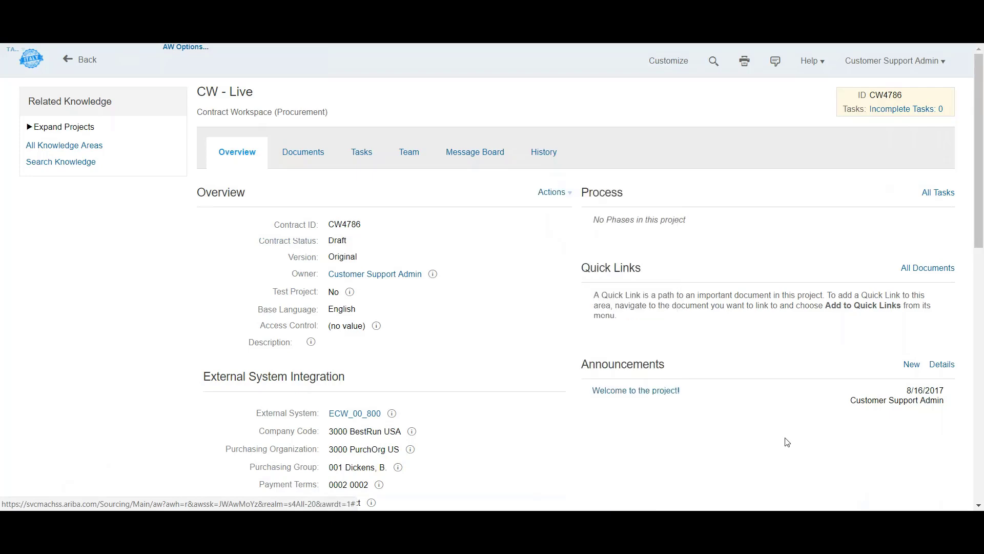
{"action": "scroll", "coordinate": [787, 442], "scroll_direction": "down", "scroll_amount": 1}
{"action": "scroll", "coordinate": [787, 442], "scroll_direction": "down", "scroll_amount": 7}
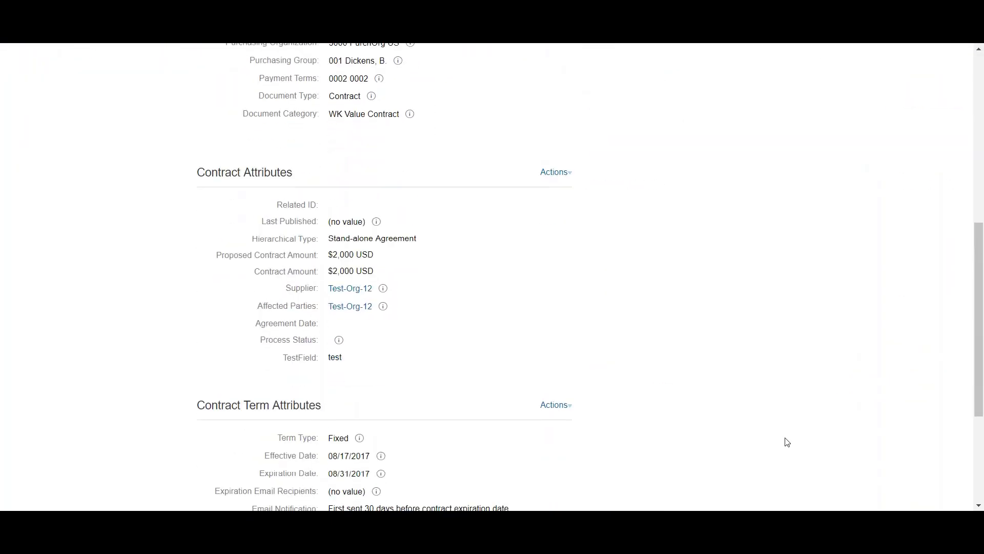
{"action": "left_click", "coordinate": [570, 172]}
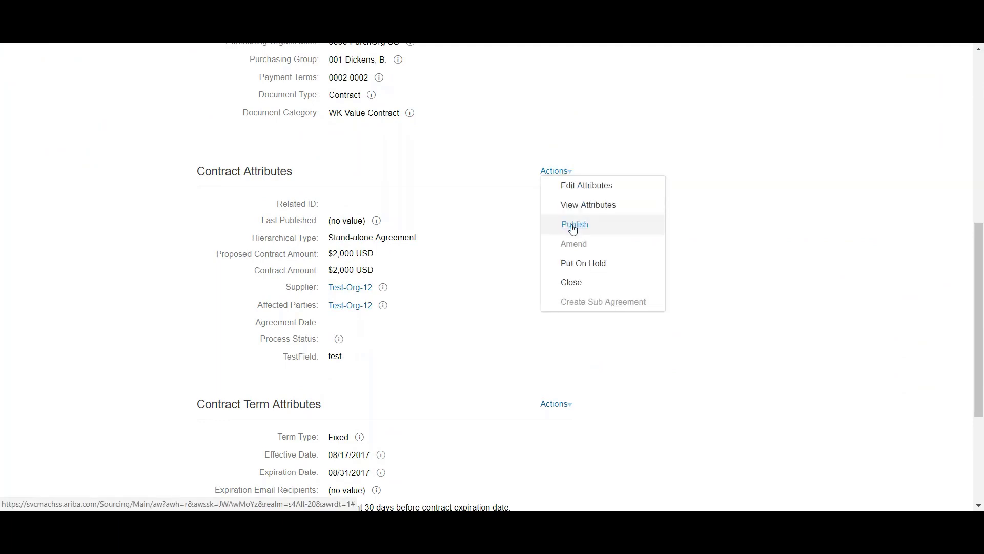
{"action": "left_click", "coordinate": [574, 226]}
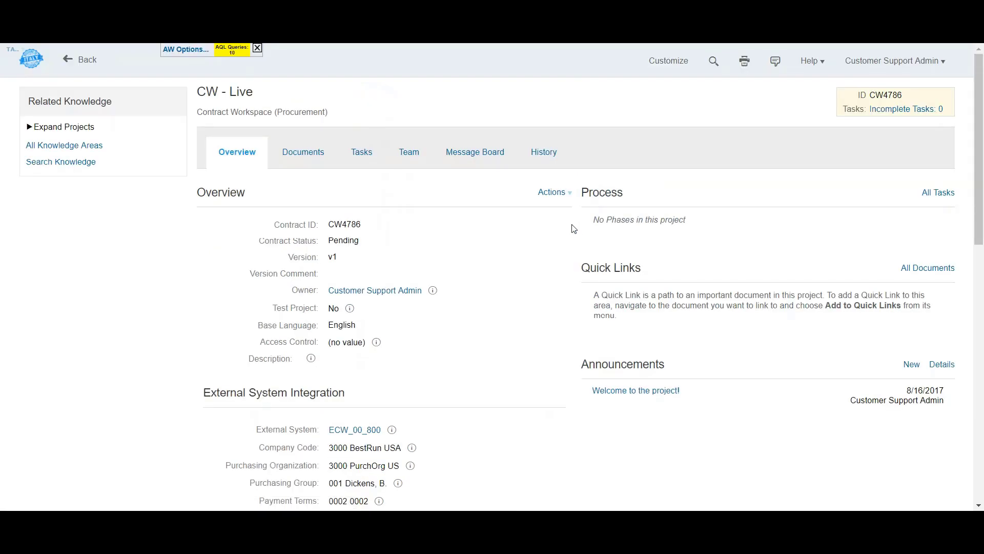
{"action": "left_click", "coordinate": [312, 159]}
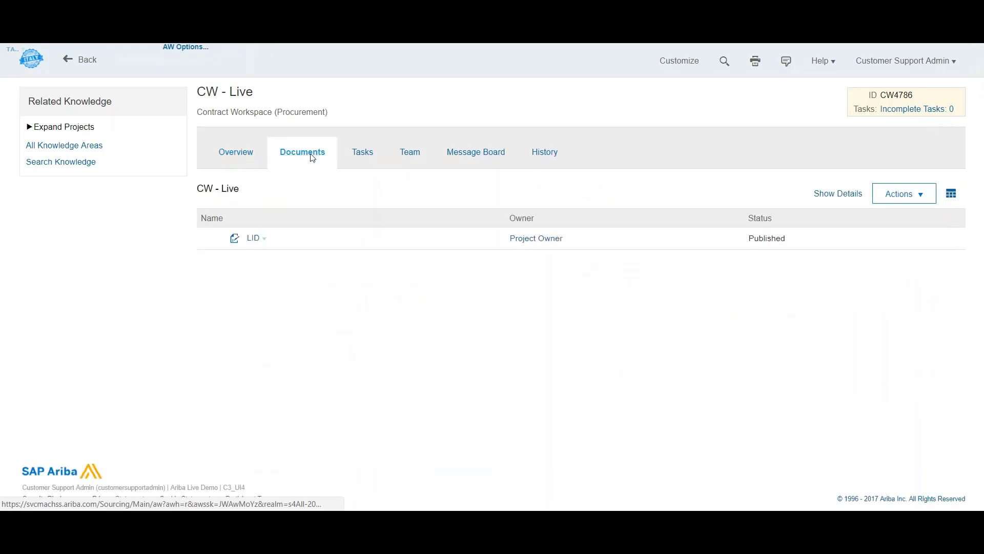
Send the LID document to the external system and confirm.
{"action": "left_click", "coordinate": [269, 241]}
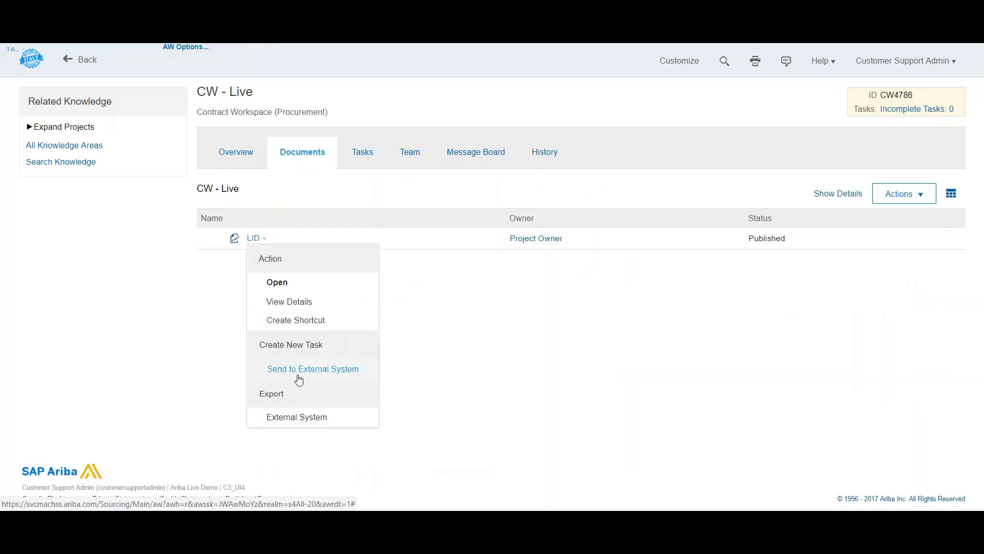
{"action": "left_click", "coordinate": [341, 370]}
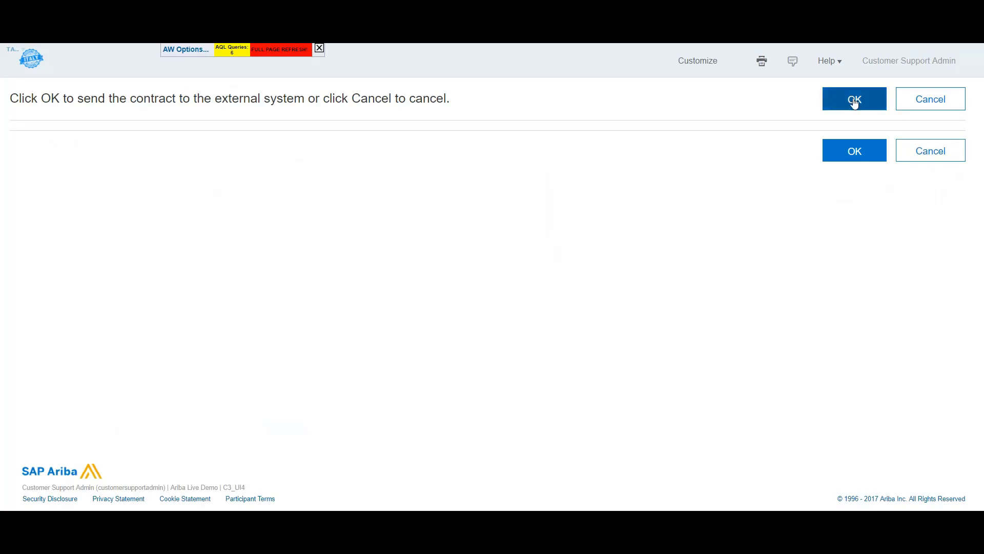
{"action": "left_click", "coordinate": [854, 102]}
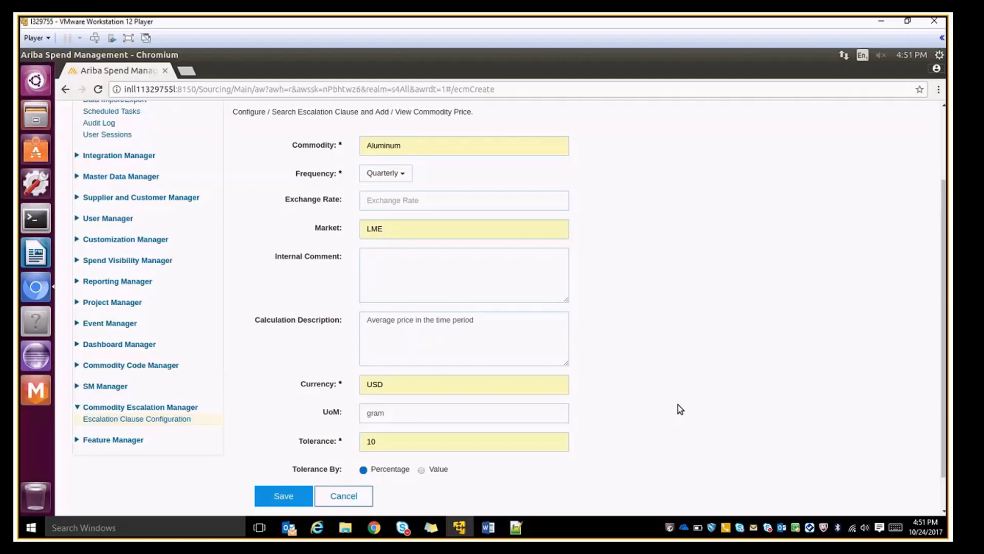
Save the Aluminum quarterly clause, then open the Automotive Parts Contracts Line Items Document and select Handle.
{"action": "left_click", "coordinate": [288, 500]}
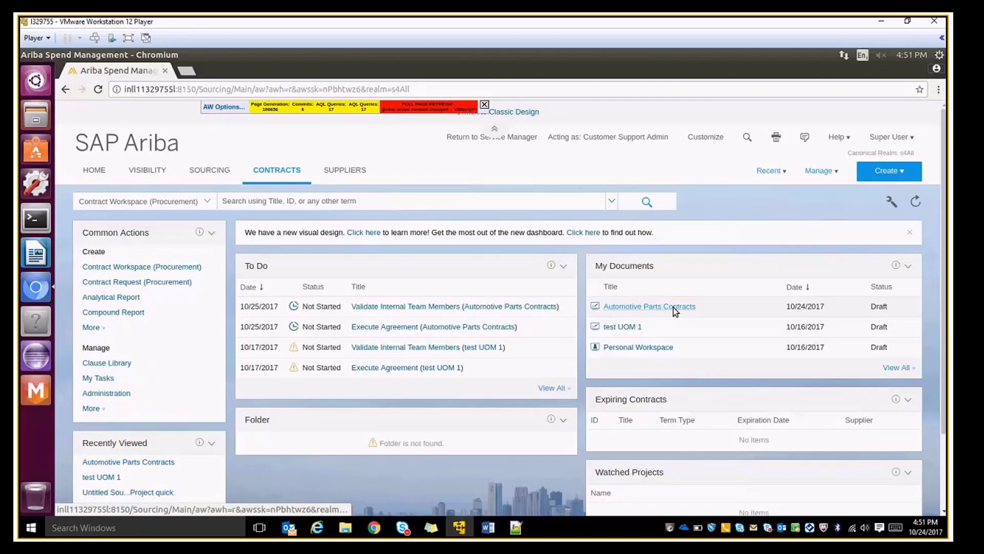
{"action": "left_click", "coordinate": [672, 307]}
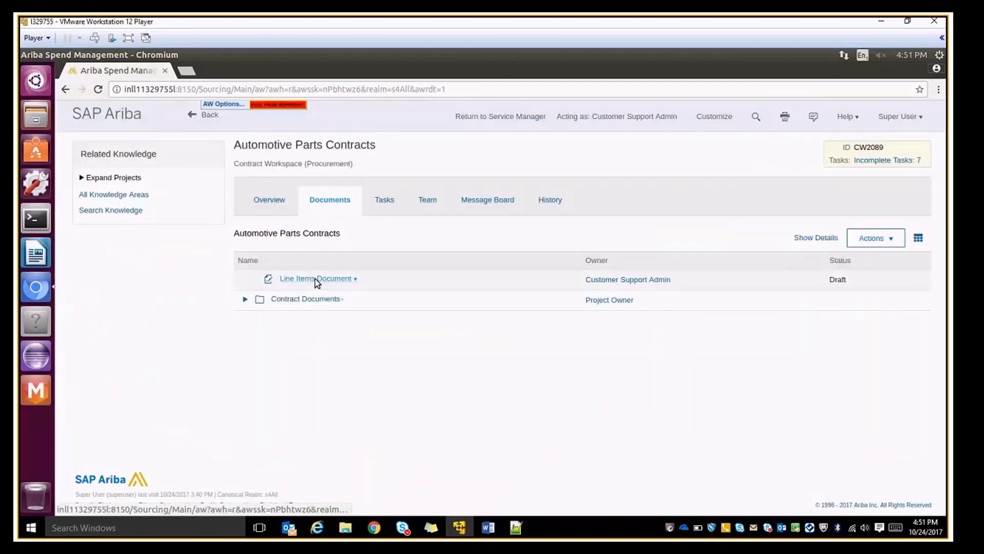
{"action": "left_click", "coordinate": [314, 279]}
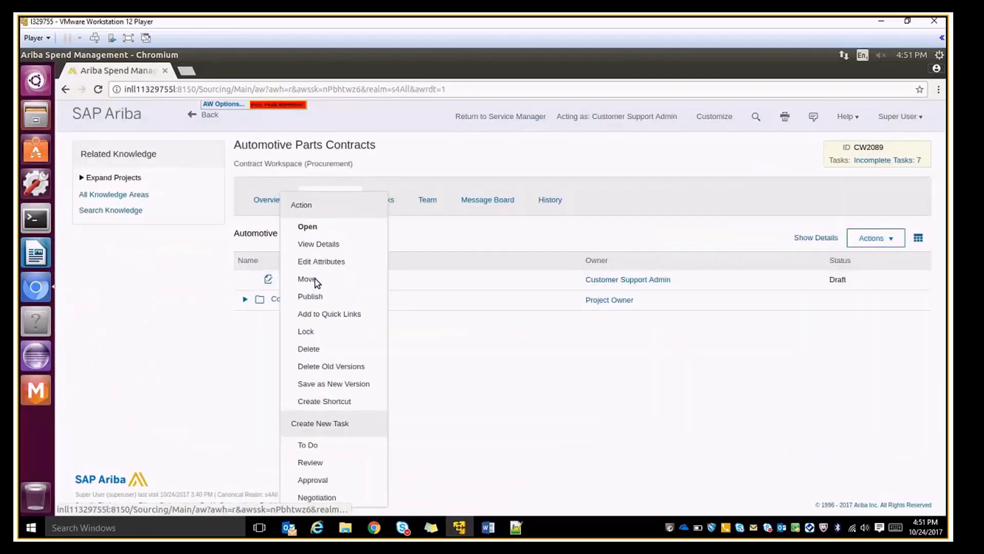
{"action": "left_click", "coordinate": [308, 228]}
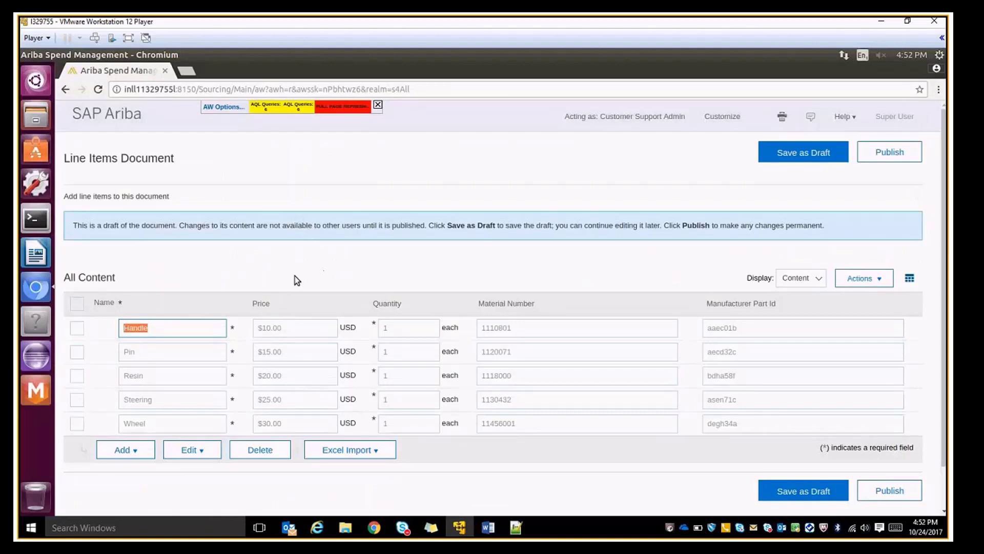
{"action": "left_click", "coordinate": [158, 305]}
{"action": "left_click", "coordinate": [79, 329]}
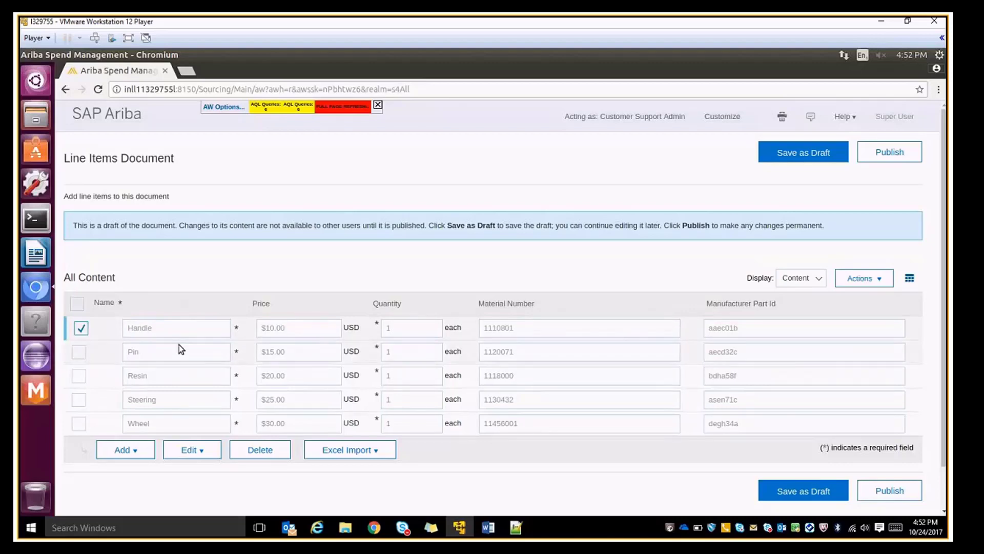
Set the Handle item's commodity escalation clause to Aluminum LME Quarterly.
{"action": "left_click", "coordinate": [192, 451]}
{"action": "scroll", "coordinate": [521, 328], "scroll_direction": "down", "scroll_amount": 5}
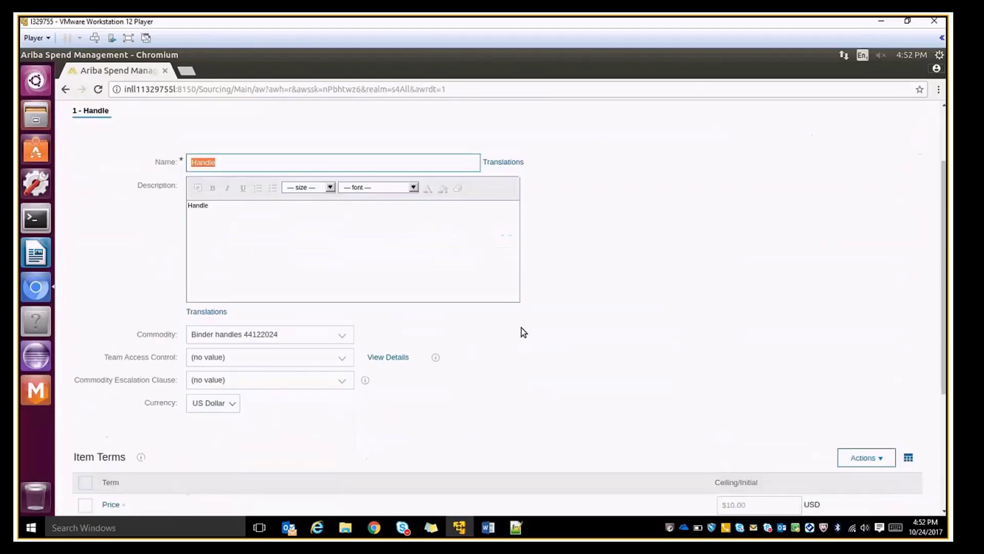
{"action": "left_click", "coordinate": [342, 291]}
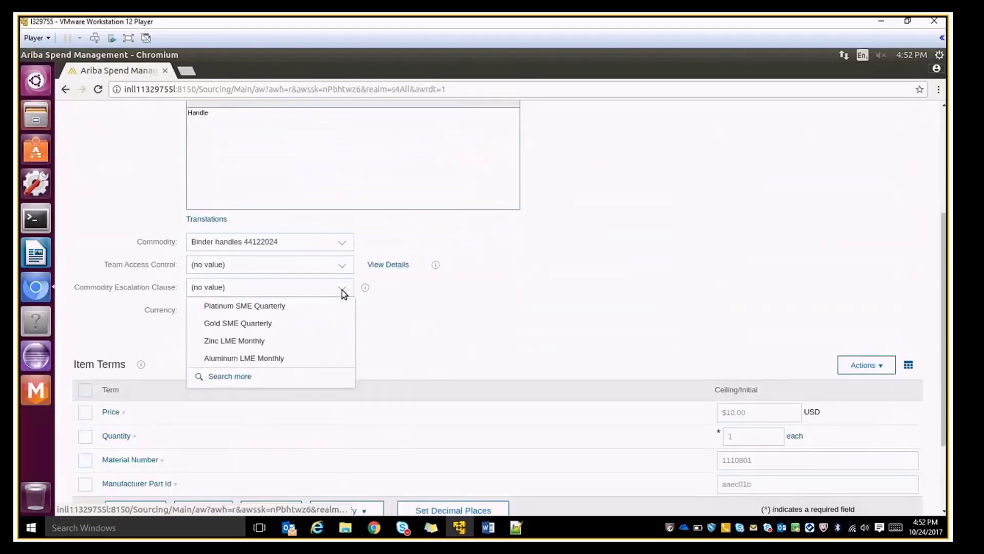
{"action": "left_click", "coordinate": [227, 378]}
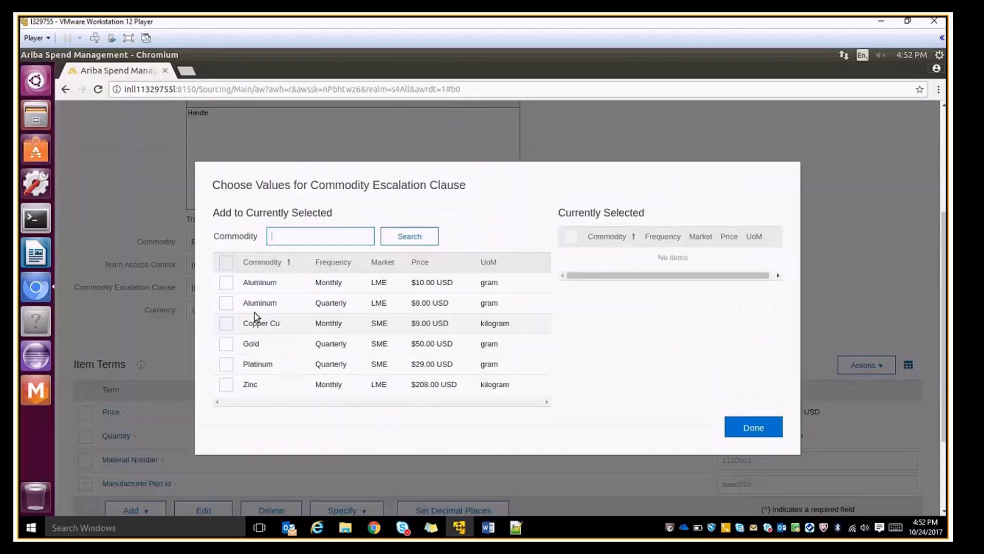
{"action": "left_click", "coordinate": [226, 303]}
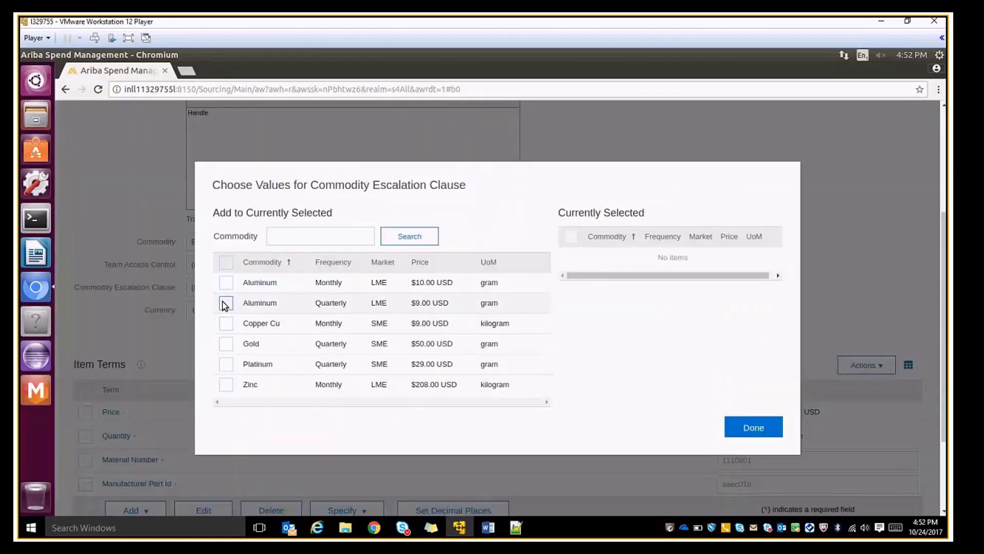
{"action": "left_click", "coordinate": [749, 428]}
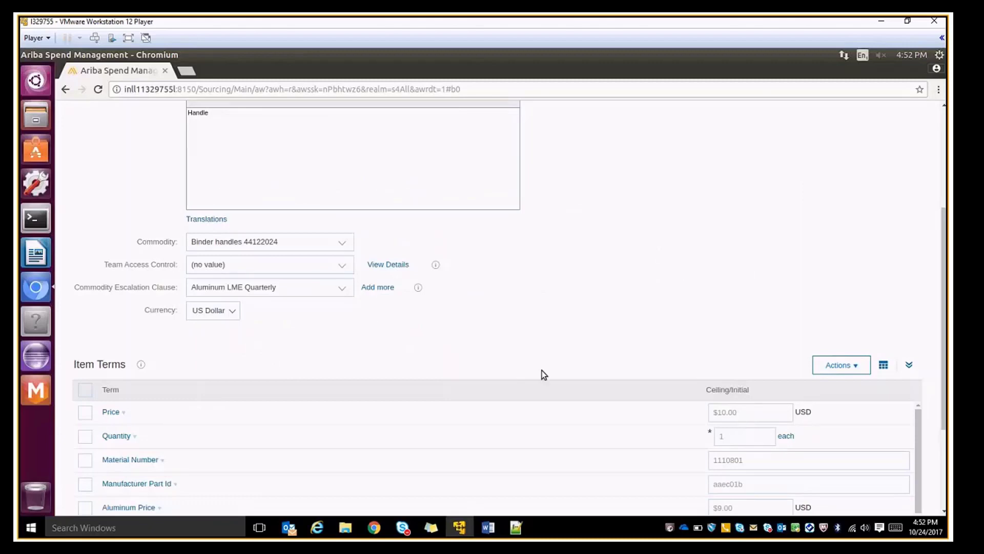
Start adding a formula item term to the Handle item.
{"action": "scroll", "coordinate": [543, 372], "scroll_direction": "down", "scroll_amount": 3}
{"action": "left_click", "coordinate": [132, 402]}
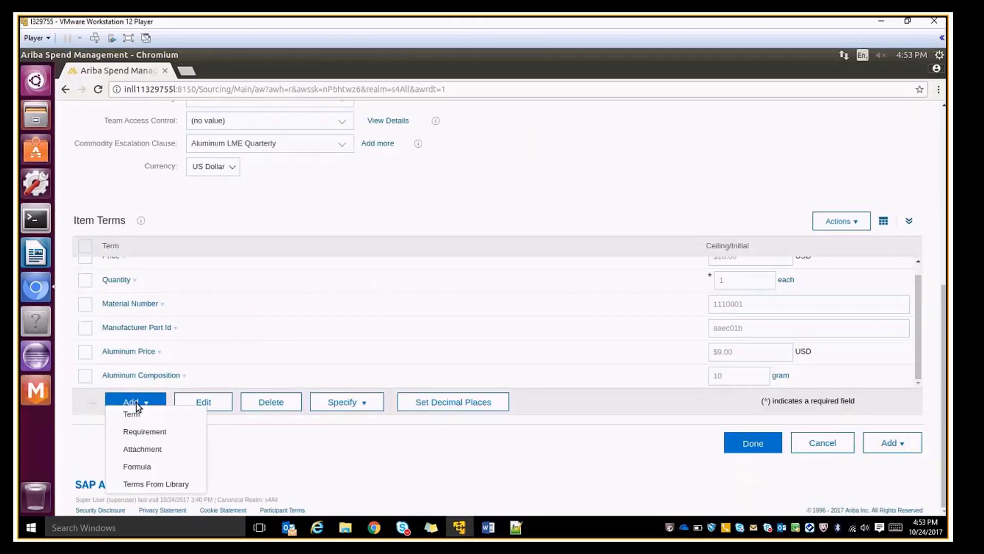
{"action": "left_click", "coordinate": [138, 467]}
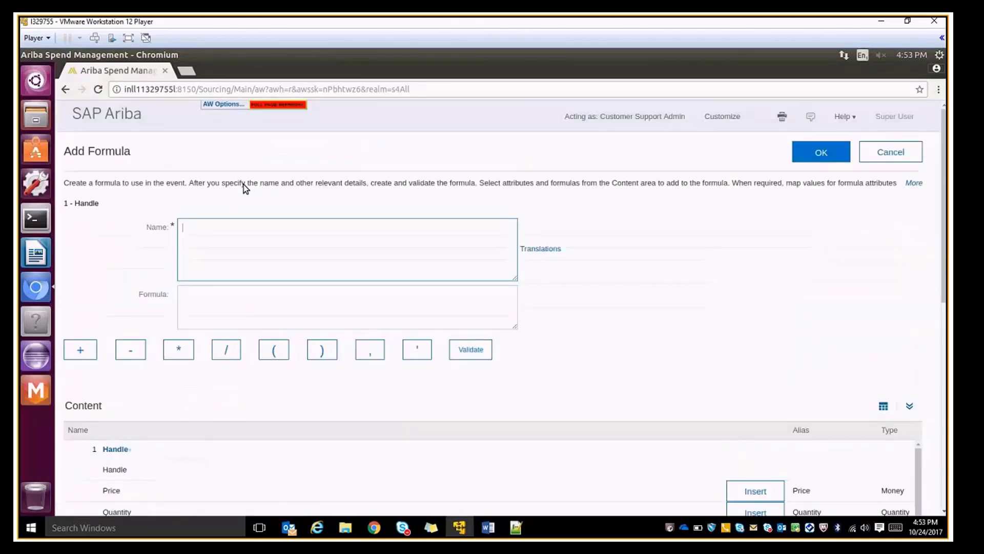
Add a Total Escalated Price formula reading 'Price'+'Aluminum_Price'*'Aluminum_Composition'.
{"action": "type", "text": "Total Escalated Price"}
{"action": "left_click", "coordinate": [202, 296]}
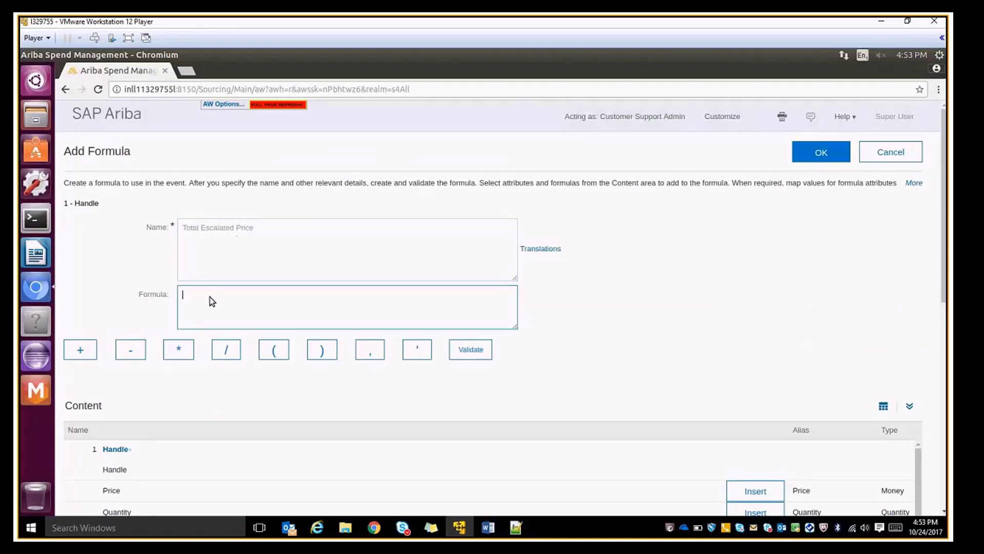
{"action": "type", "text": "'Price'"}
{"action": "left_click", "coordinate": [79, 357]}
{"action": "scroll", "coordinate": [813, 471], "scroll_direction": "down", "scroll_amount": 1}
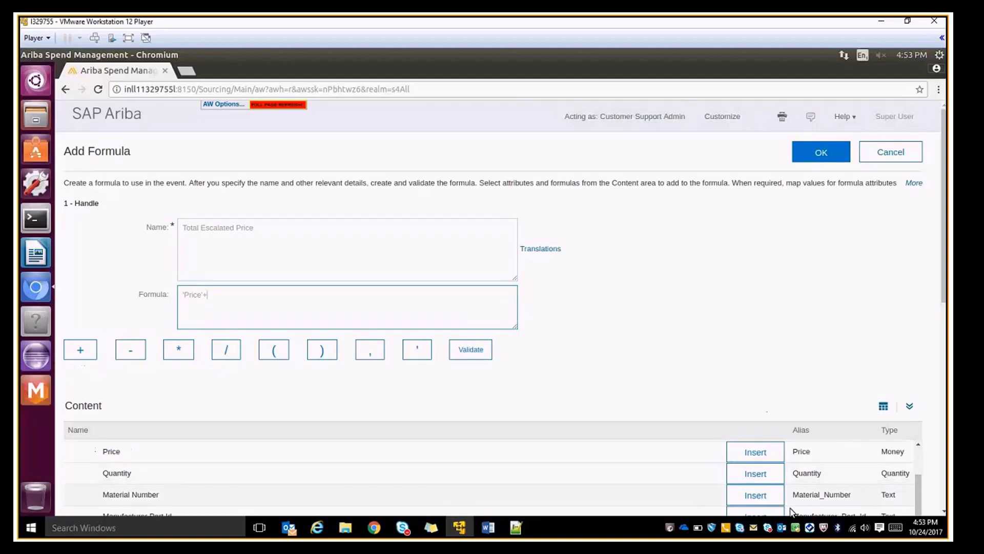
{"action": "scroll", "coordinate": [812, 491], "scroll_direction": "down", "scroll_amount": 1}
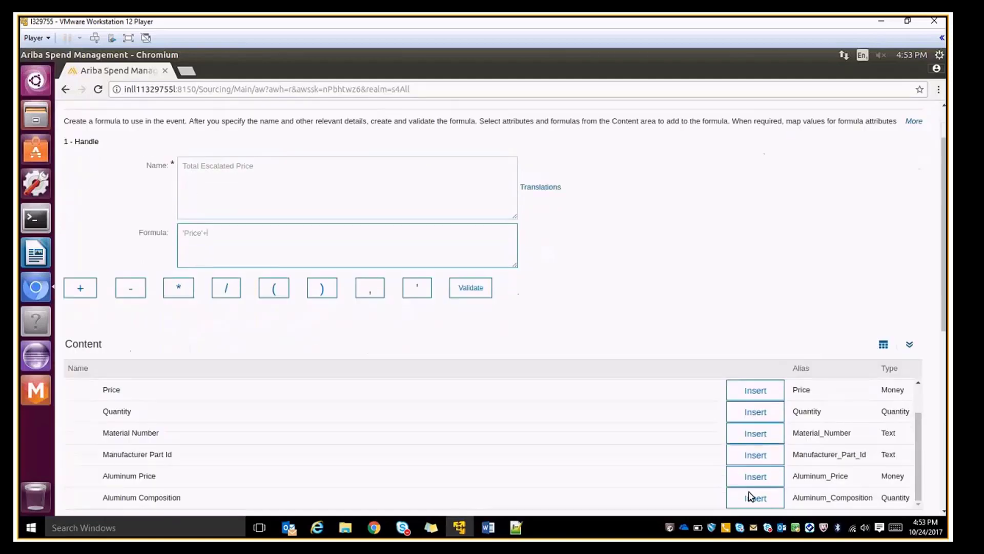
{"action": "scroll", "coordinate": [749, 492], "scroll_direction": "down", "scroll_amount": 1}
{"action": "left_click", "coordinate": [761, 478]}
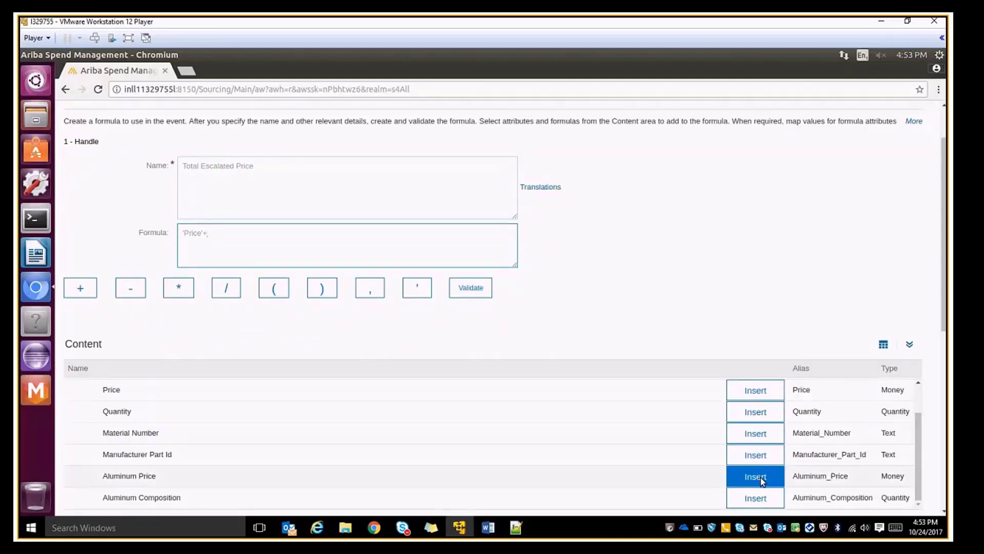
{"action": "left_click", "coordinate": [178, 289]}
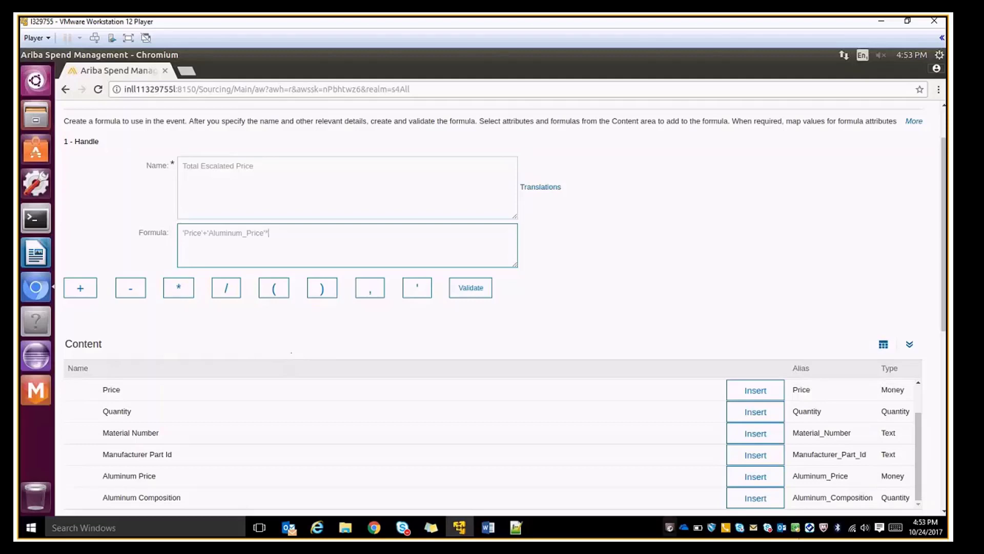
{"action": "left_click", "coordinate": [753, 497]}
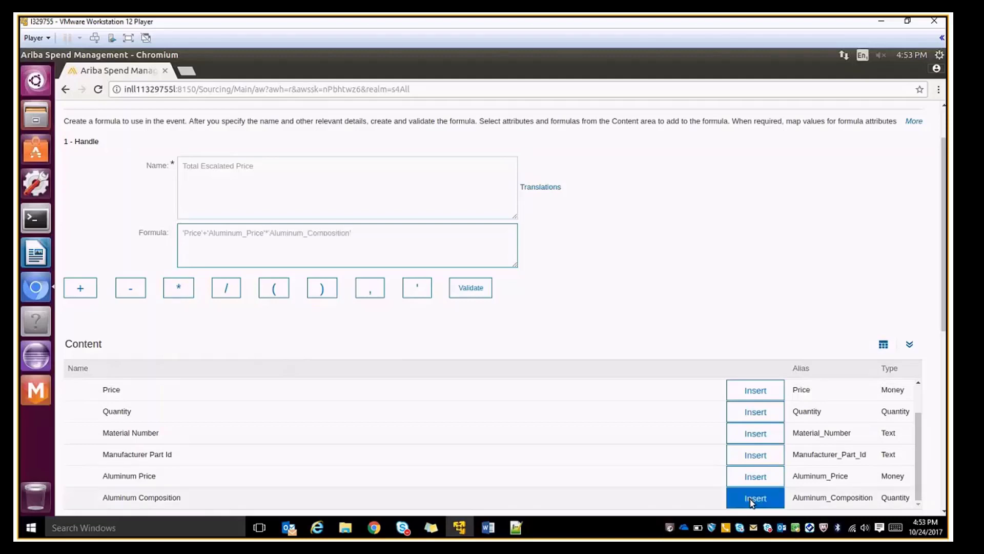
{"action": "scroll", "coordinate": [586, 331], "scroll_direction": "up", "scroll_amount": 2}
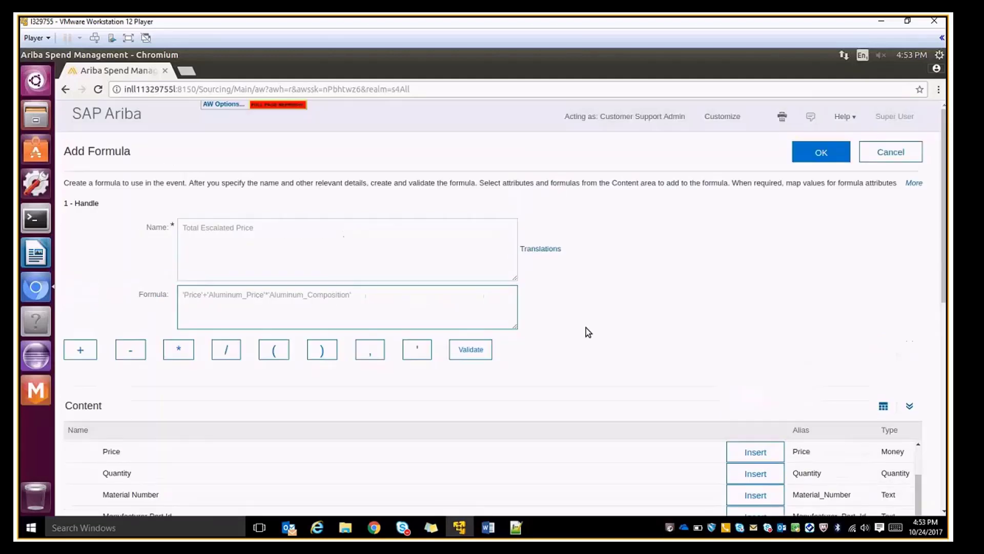
{"action": "left_click", "coordinate": [824, 152]}
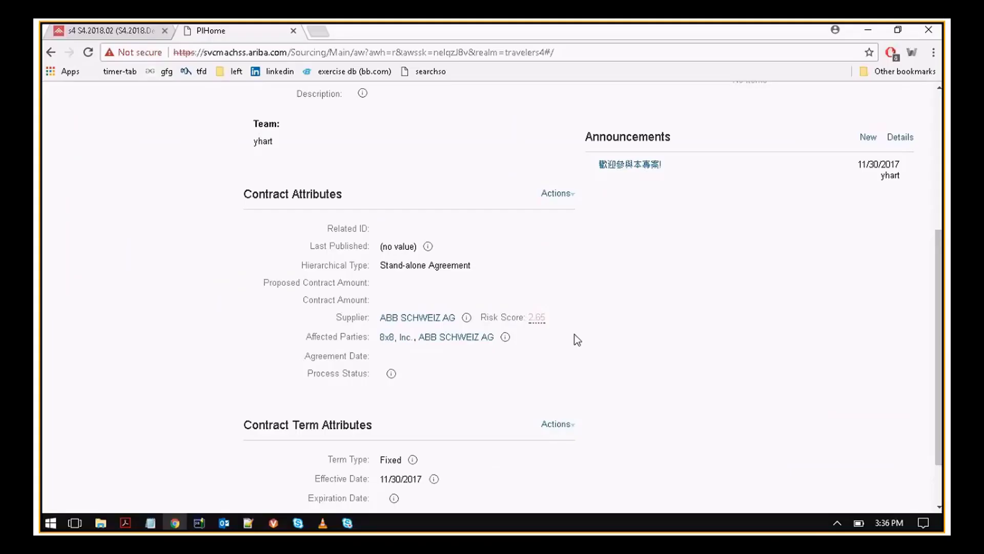
{"action": "mouse_move", "coordinate": [531, 320]}
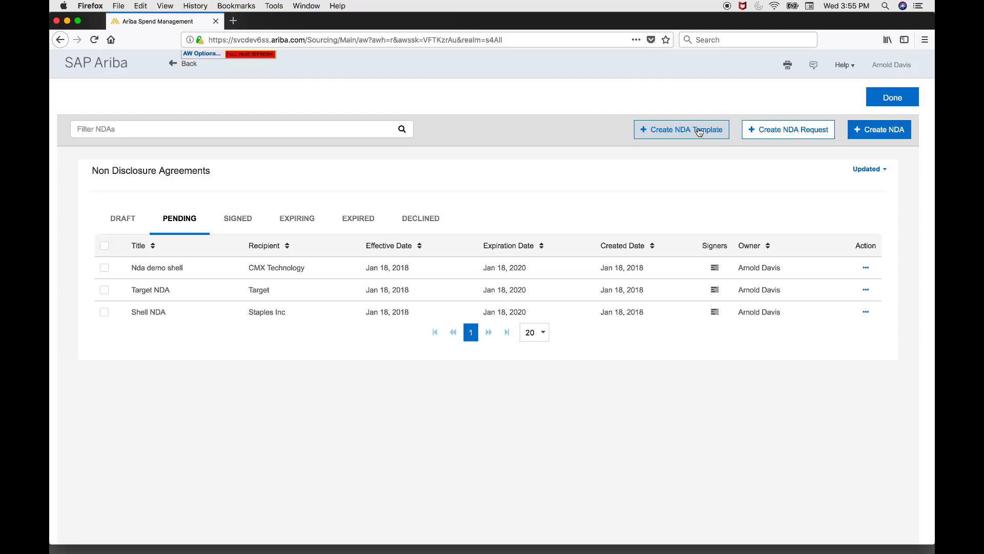
Create and publish a Gartner NDA template from GartnerNDAContractTemplate.docx.
{"action": "left_click", "coordinate": [699, 132]}
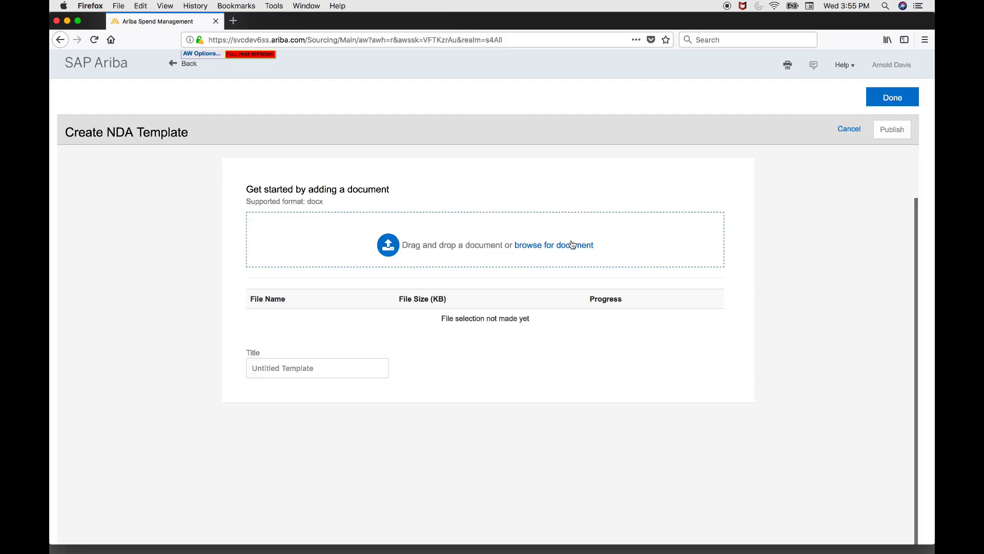
{"action": "left_click", "coordinate": [573, 244]}
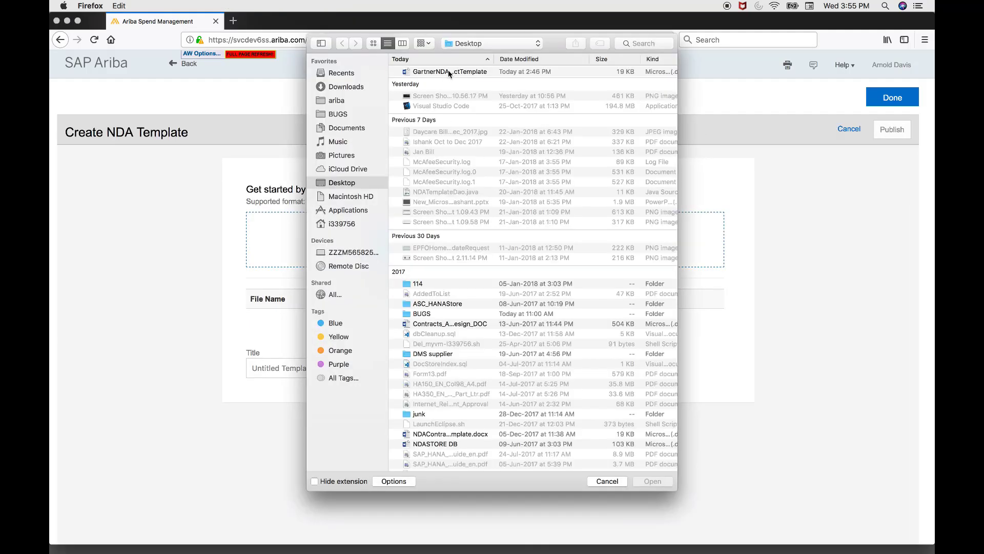
{"action": "double_click", "coordinate": [449, 73]}
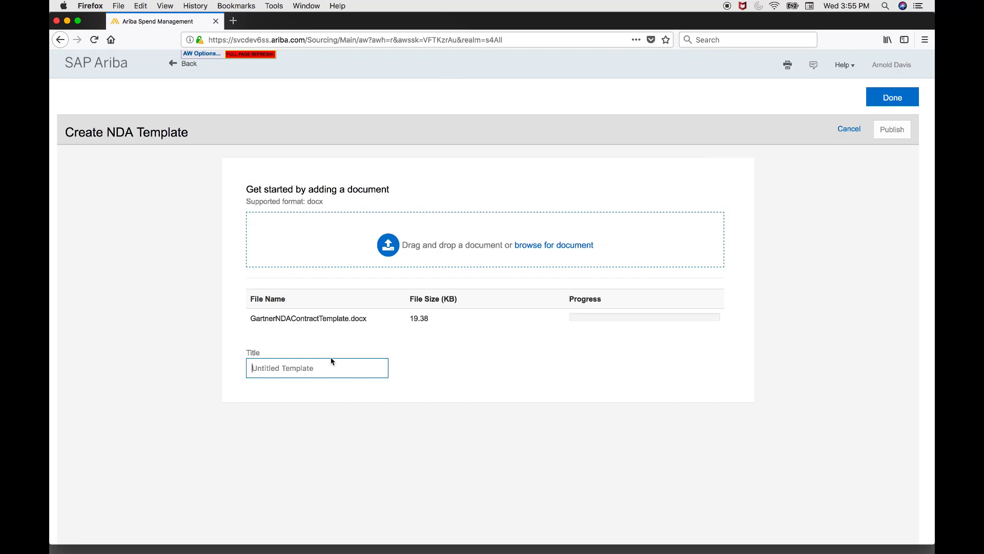
{"action": "type", "text": "Gar"}
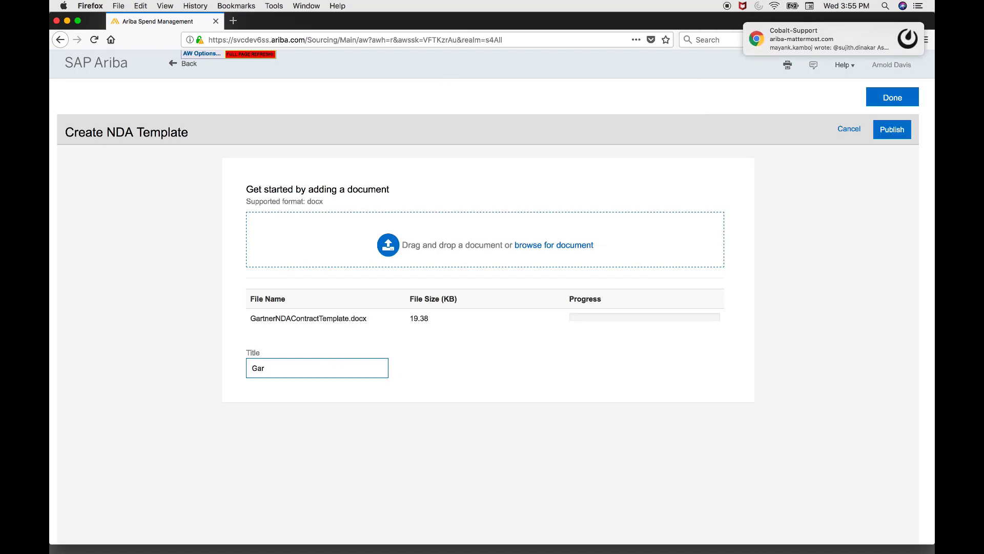
{"action": "type", "text": "tner NDA"}
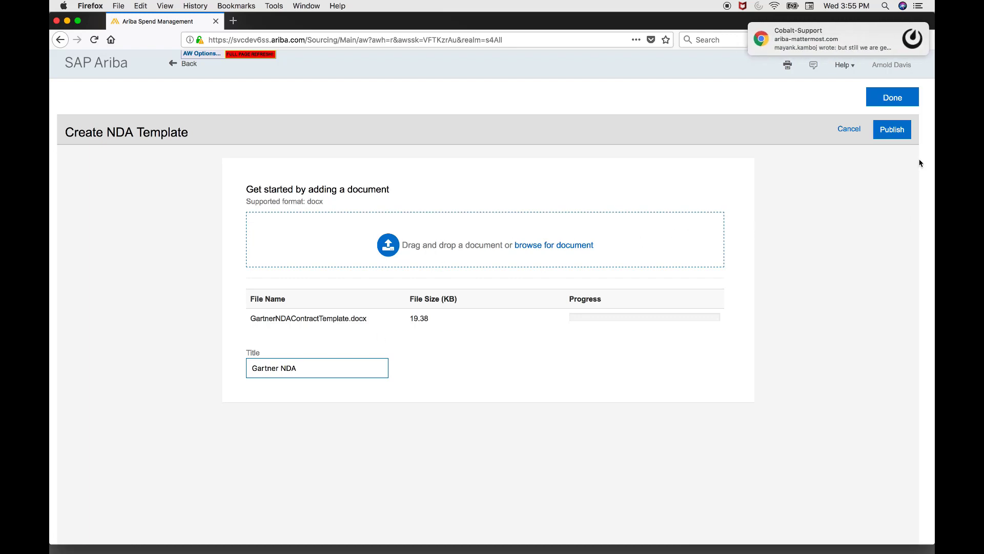
{"action": "left_click", "coordinate": [892, 132]}
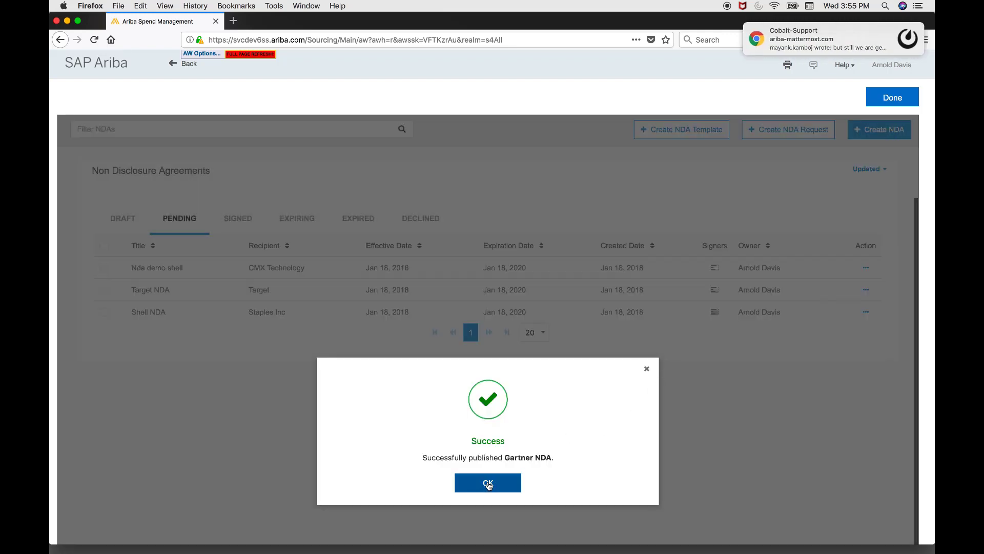
Start a new NDA with CMX Technology as the recipient organization.
{"action": "left_click", "coordinate": [487, 482]}
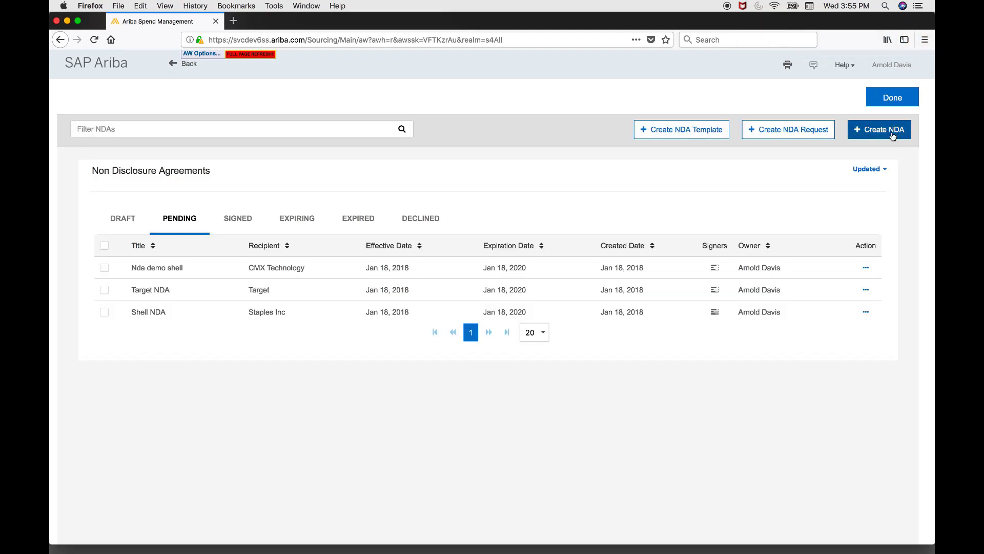
{"action": "left_click", "coordinate": [892, 131]}
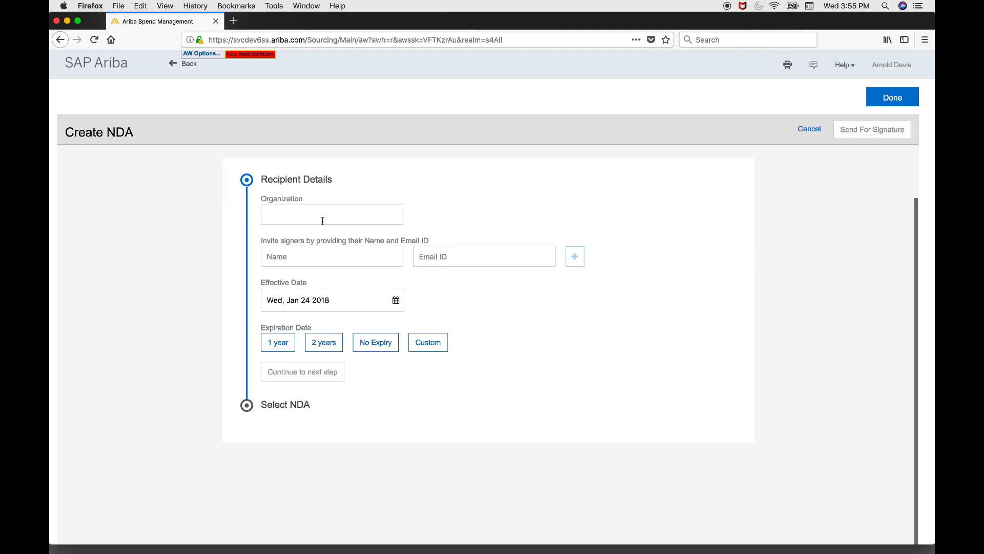
{"action": "left_click", "coordinate": [323, 221]}
{"action": "type", "text": "C"}
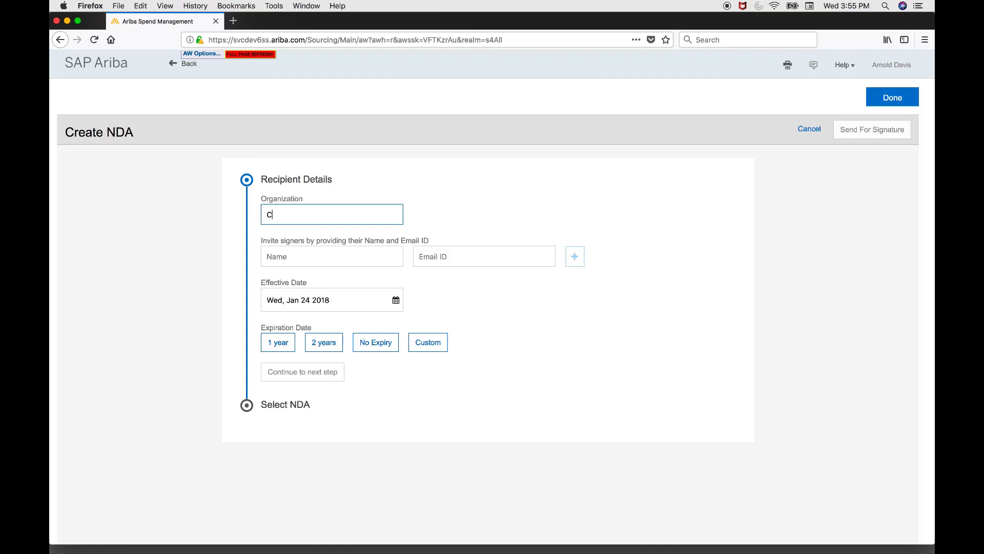
{"action": "type", "text": "mx"}
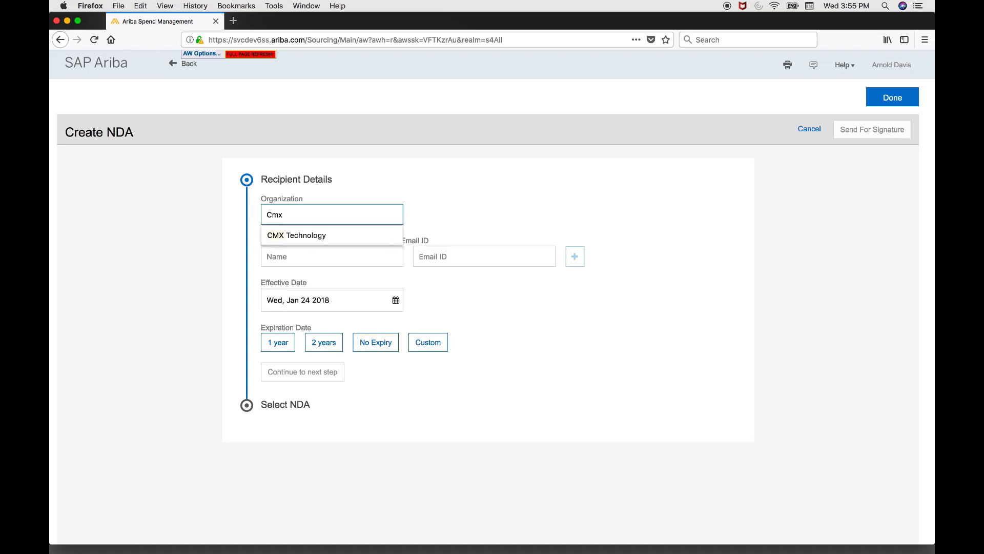
{"action": "left_click", "coordinate": [321, 235]}
Invite one signer by name and e-mail and set a one-year NDA term.
{"action": "left_click", "coordinate": [313, 258]}
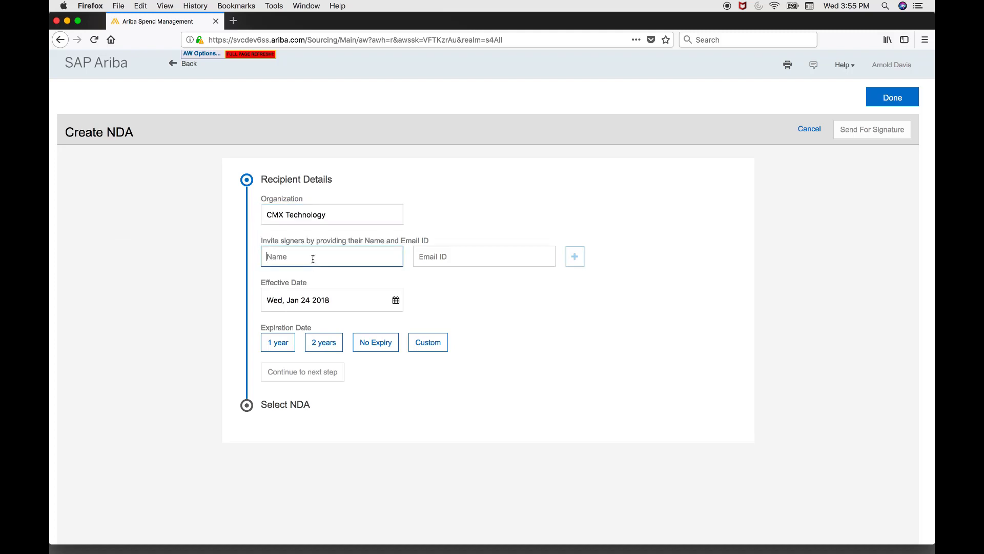
{"action": "type", "text": "Shiv"}
{"action": "key", "text": "Tab"}
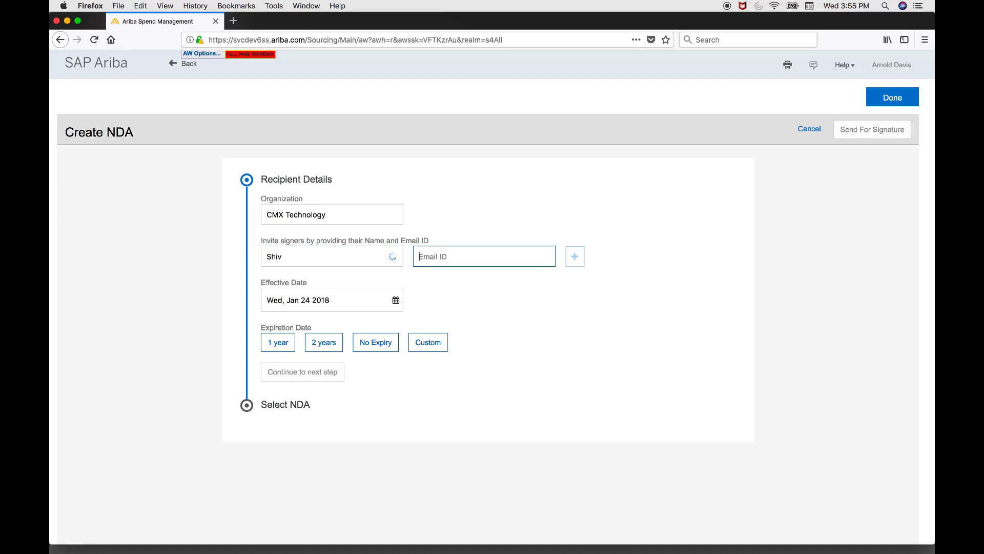
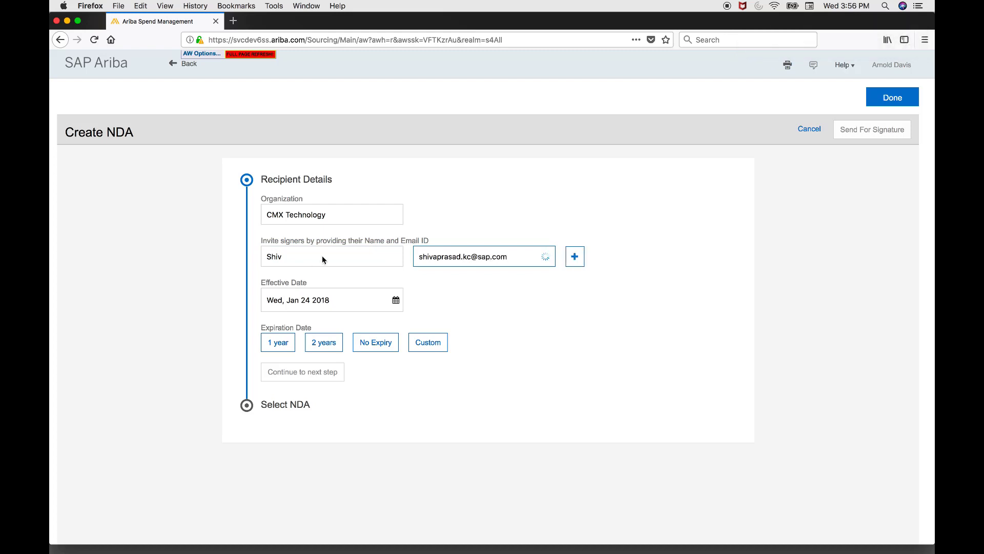
{"action": "left_click", "coordinate": [580, 256]}
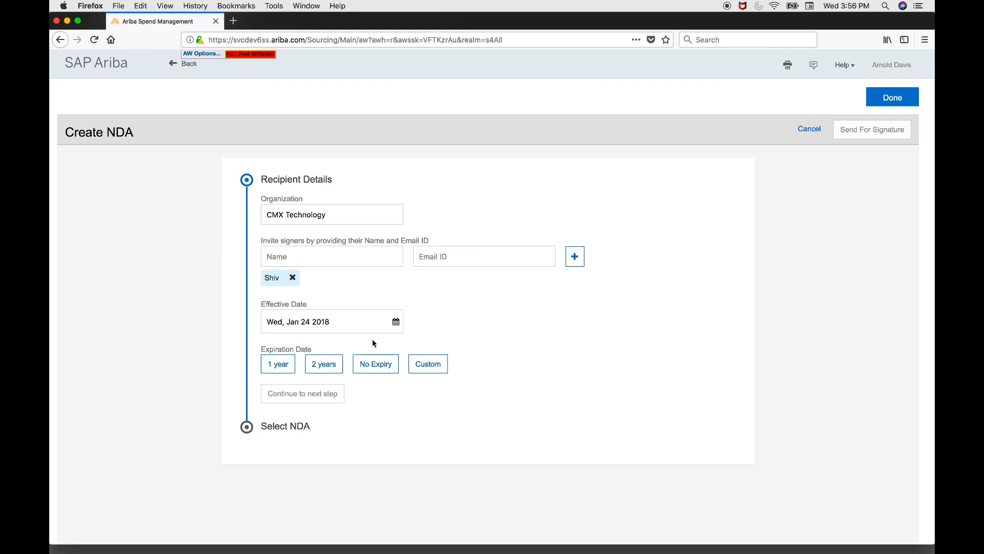
{"action": "left_click", "coordinate": [285, 369]}
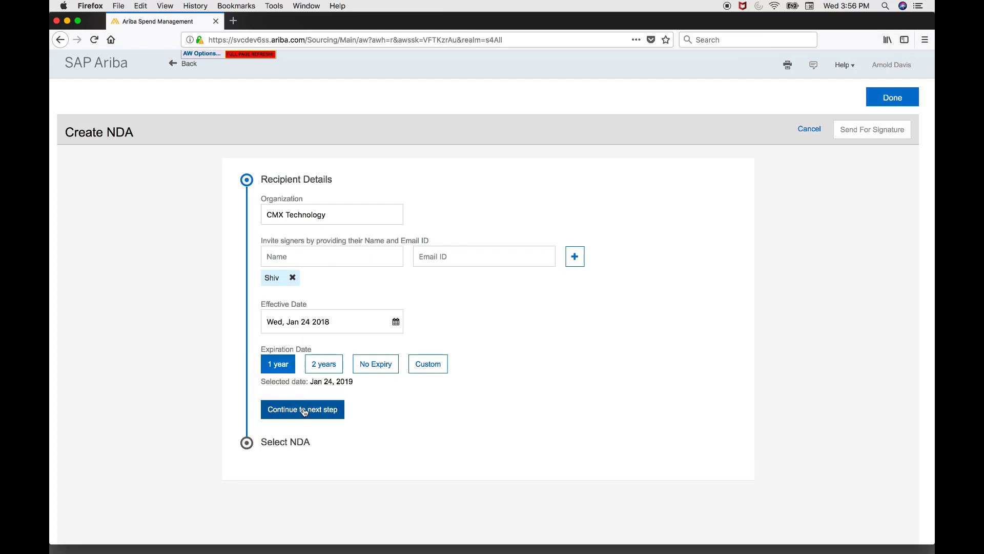
{"action": "left_click", "coordinate": [301, 409]}
{"action": "scroll", "coordinate": [590, 330], "scroll_direction": "down", "scroll_amount": 1}
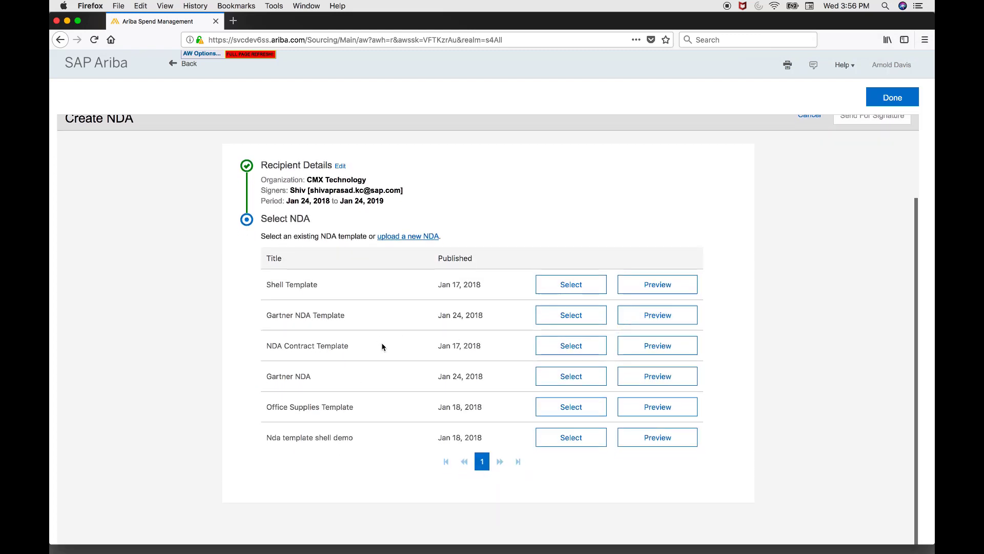
Create 'Gartner NDA Doc' from the Gartner NDA template and send it for signature.
{"action": "left_click", "coordinate": [567, 374]}
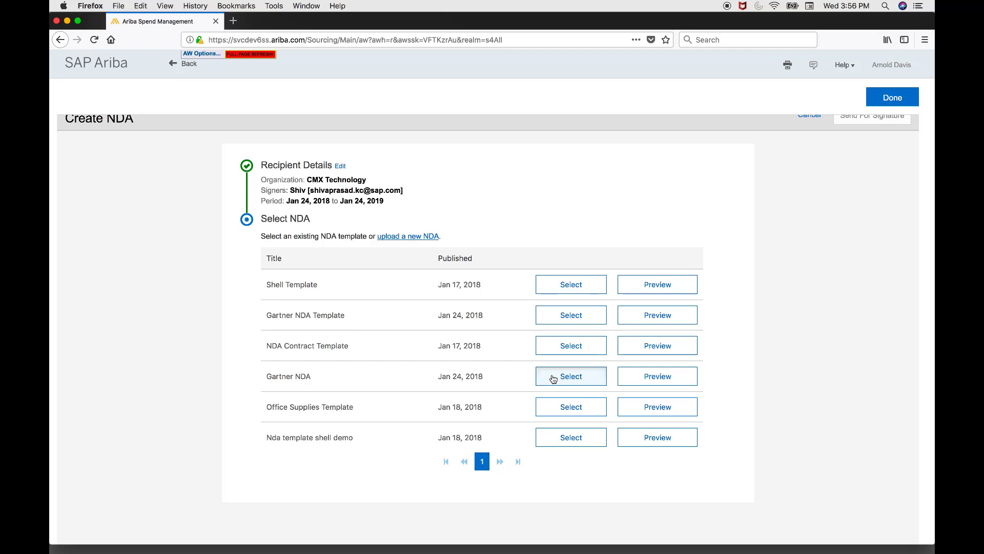
{"action": "left_click", "coordinate": [361, 238]}
{"action": "type", "text": "Garnter"}
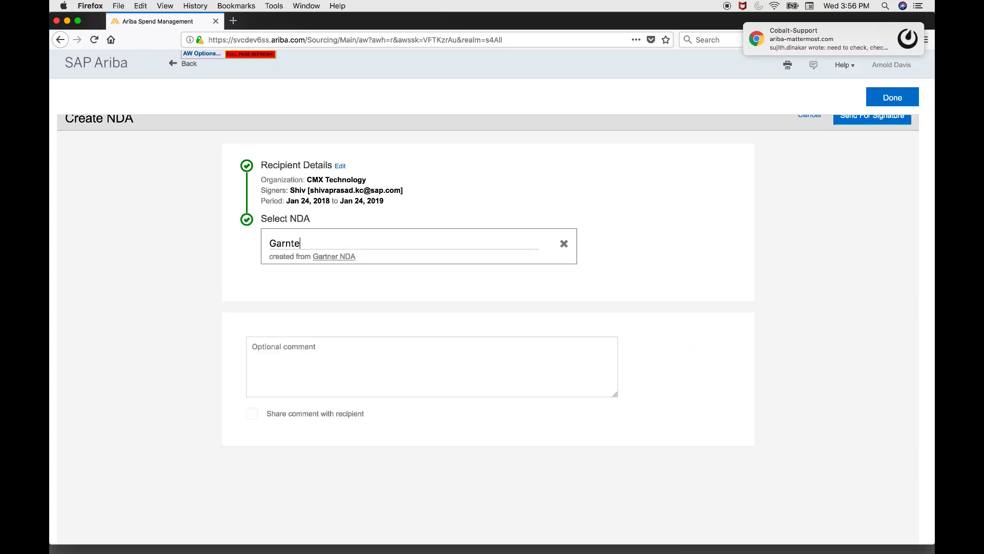
{"action": "key", "text": "BackSpace"}
{"action": "key", "text": "BackSpace"}
{"action": "key", "text": "BackSpace"}
{"action": "key", "text": "BackSpace"}
{"action": "type", "text": "tner NDA Doc"}
{"action": "left_click", "coordinate": [602, 234]}
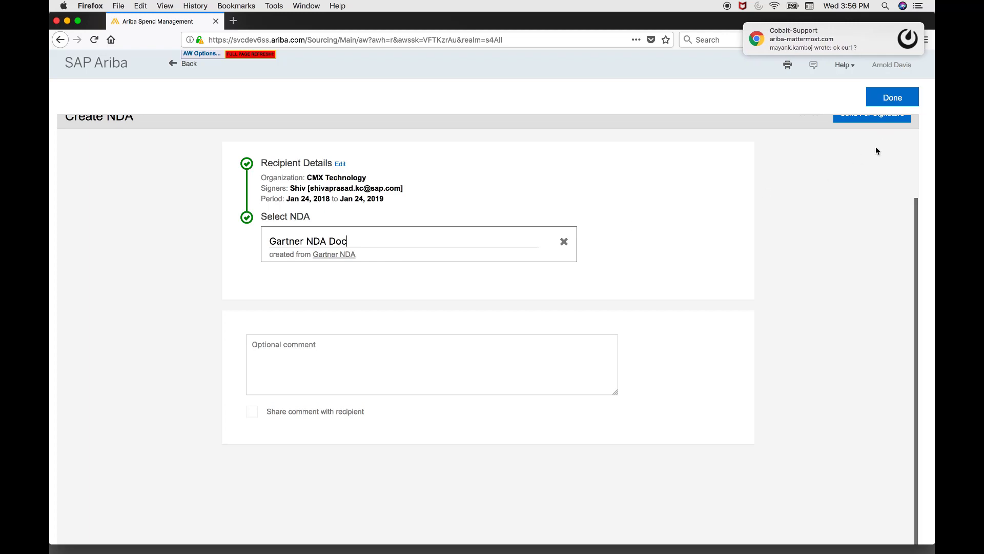
{"action": "scroll", "coordinate": [829, 199], "scroll_direction": "up", "scroll_amount": 1}
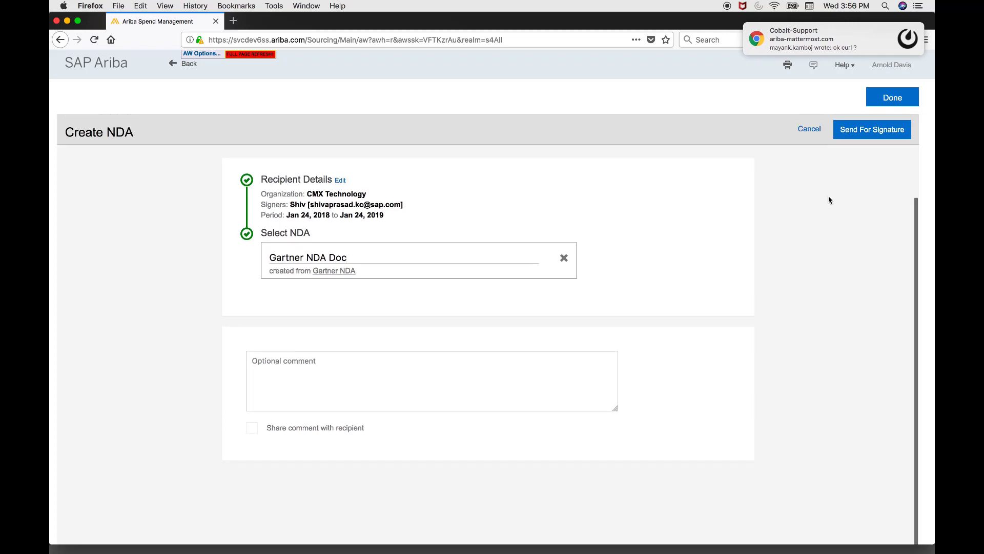
{"action": "left_click", "coordinate": [873, 134]}
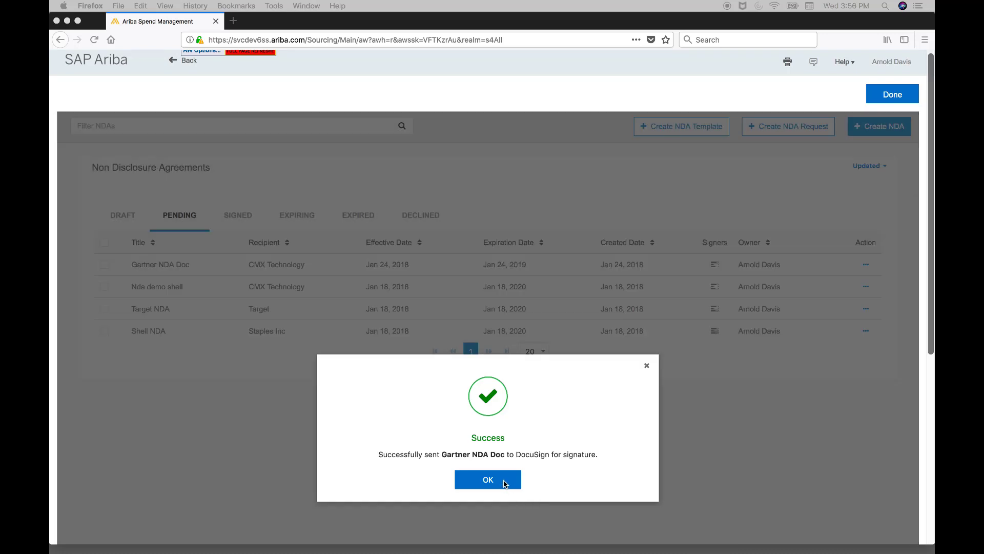
Dismiss the success message and view Gartner NDA Doc from its row's actions.
{"action": "left_click", "coordinate": [505, 483]}
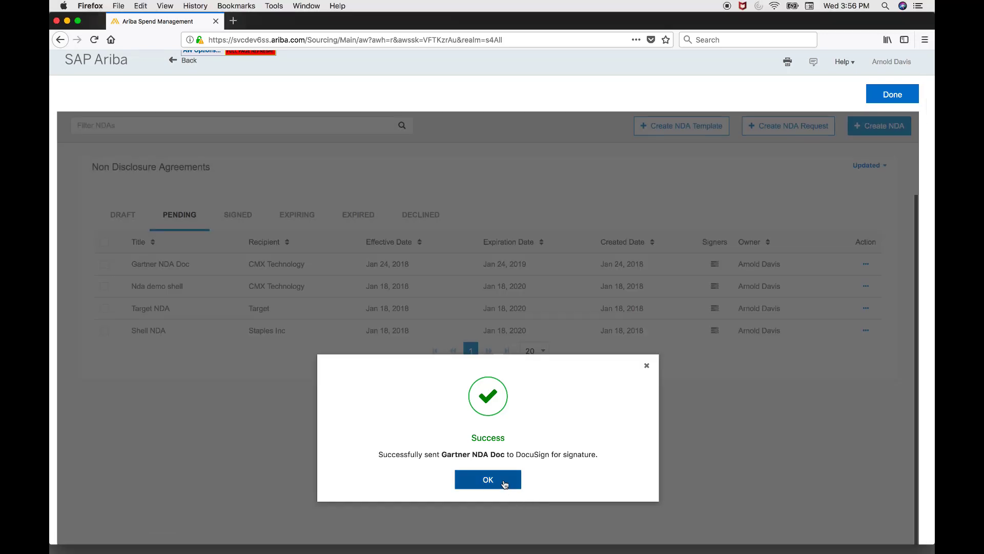
{"action": "left_click", "coordinate": [495, 482]}
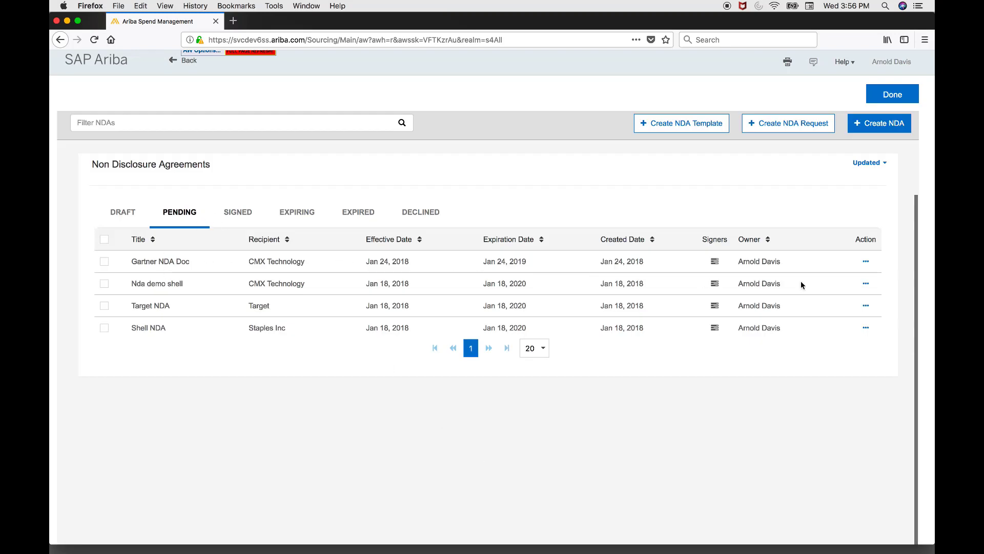
{"action": "left_click", "coordinate": [866, 262]}
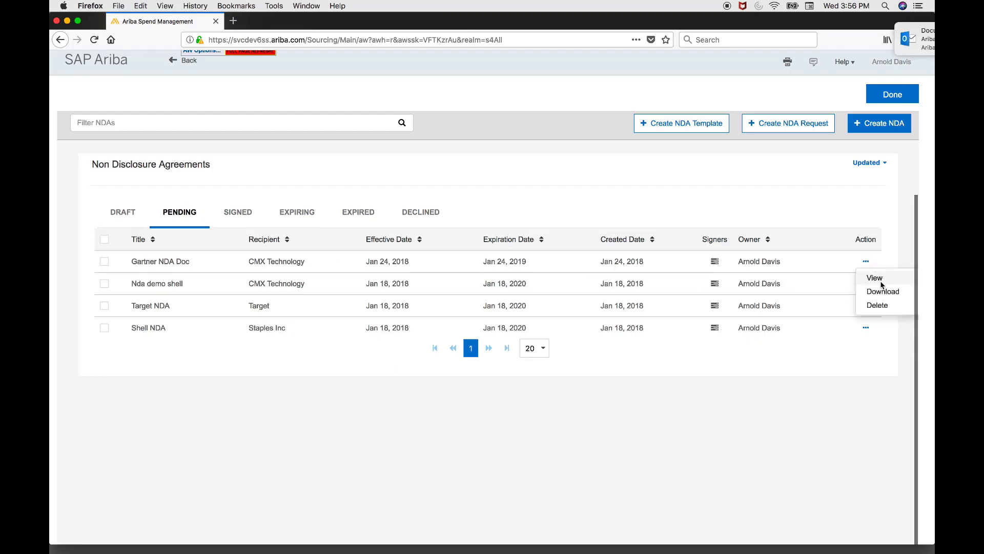
{"action": "left_click", "coordinate": [881, 278]}
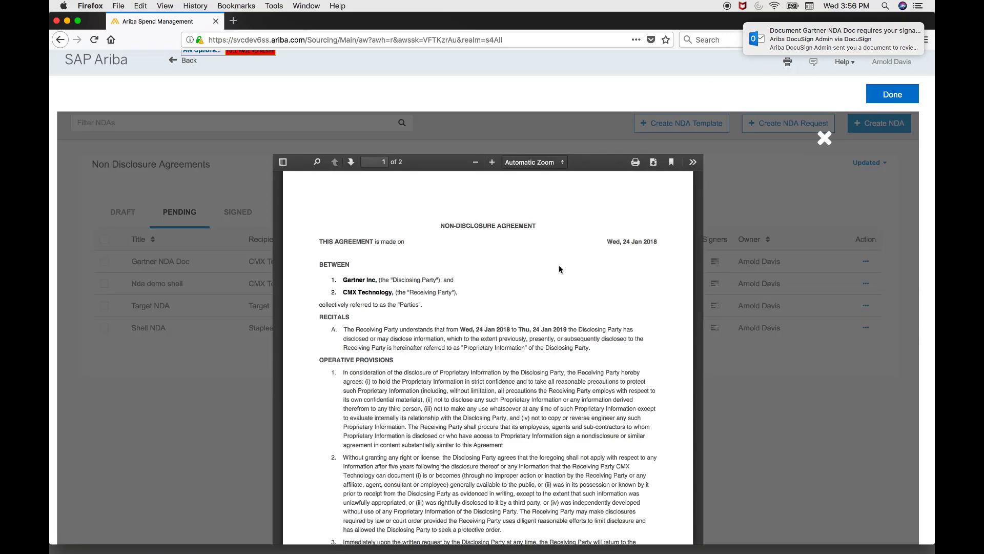
Read the Gartner NDA Doc preview through to the page 2 signature block, then close it.
{"action": "left_click_drag", "start_coordinate": [344, 280], "coordinate": [380, 292]}
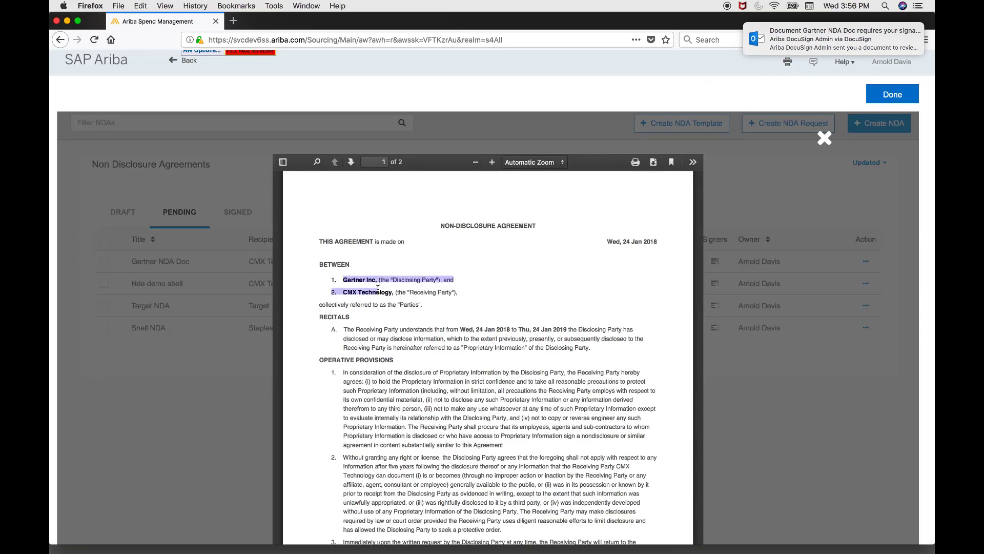
{"action": "left_click", "coordinate": [400, 320]}
{"action": "scroll", "coordinate": [410, 326], "scroll_direction": "down", "scroll_amount": 2}
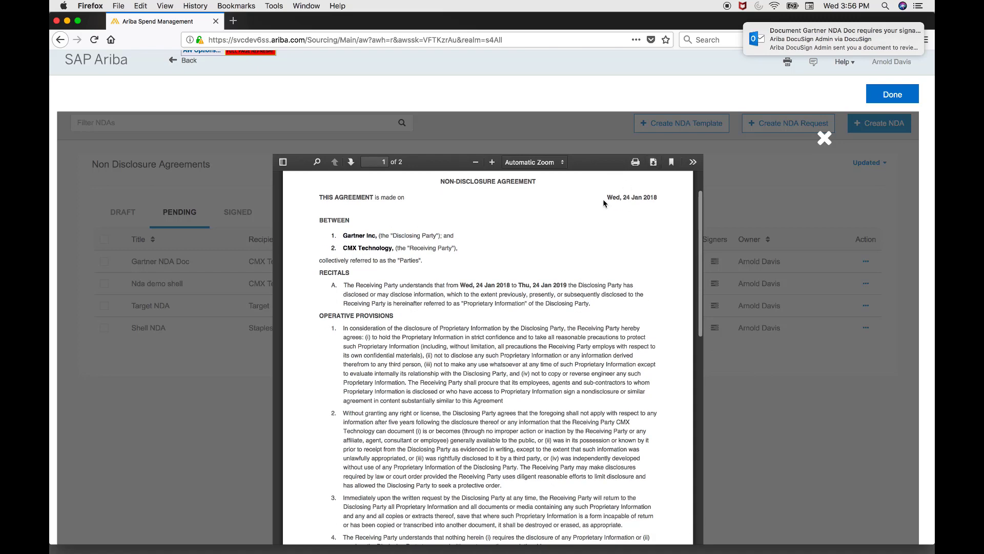
{"action": "left_click_drag", "start_coordinate": [606, 204], "coordinate": [650, 198]}
{"action": "left_click", "coordinate": [605, 219]}
{"action": "left_click_drag", "start_coordinate": [465, 285], "coordinate": [580, 288]}
{"action": "left_click", "coordinate": [575, 302]}
{"action": "scroll", "coordinate": [576, 303], "scroll_direction": "down", "scroll_amount": 10}
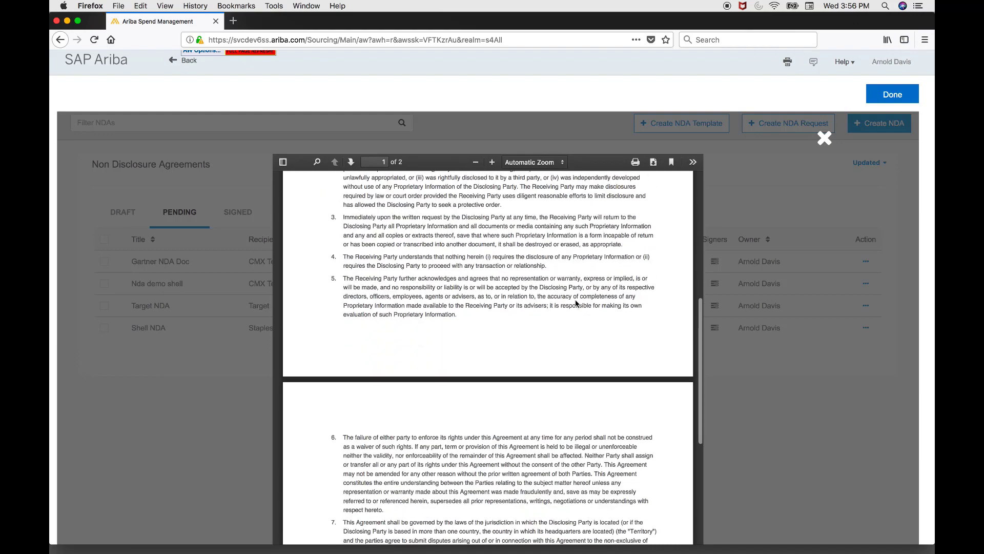
{"action": "scroll", "coordinate": [575, 302], "scroll_direction": "down", "scroll_amount": 8}
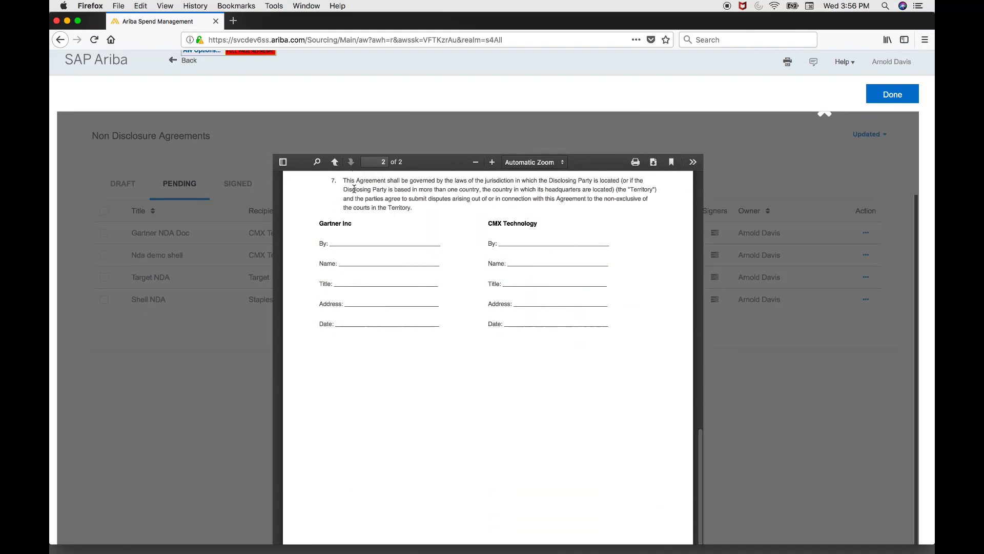
{"action": "scroll", "coordinate": [820, 270], "scroll_direction": "up", "scroll_amount": 2}
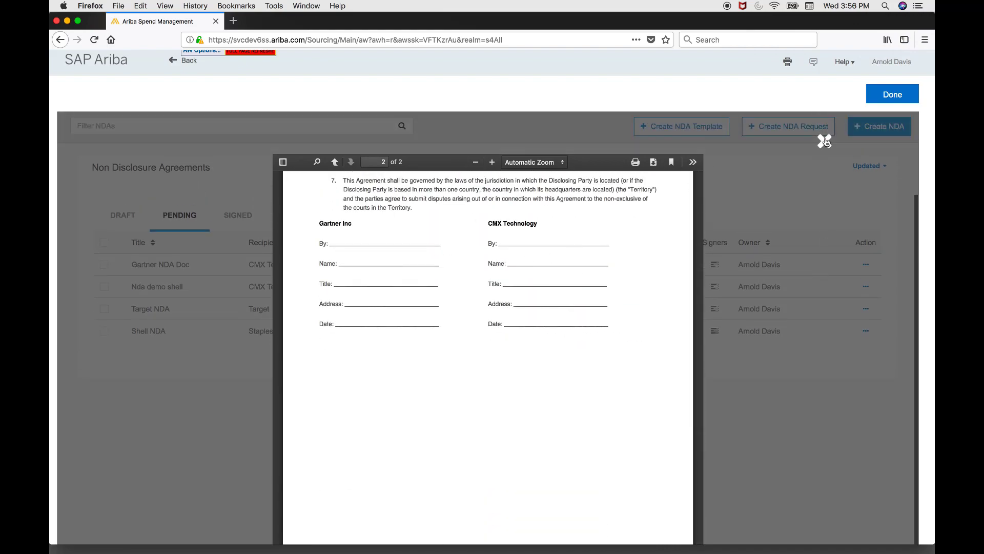
{"action": "left_click", "coordinate": [825, 142]}
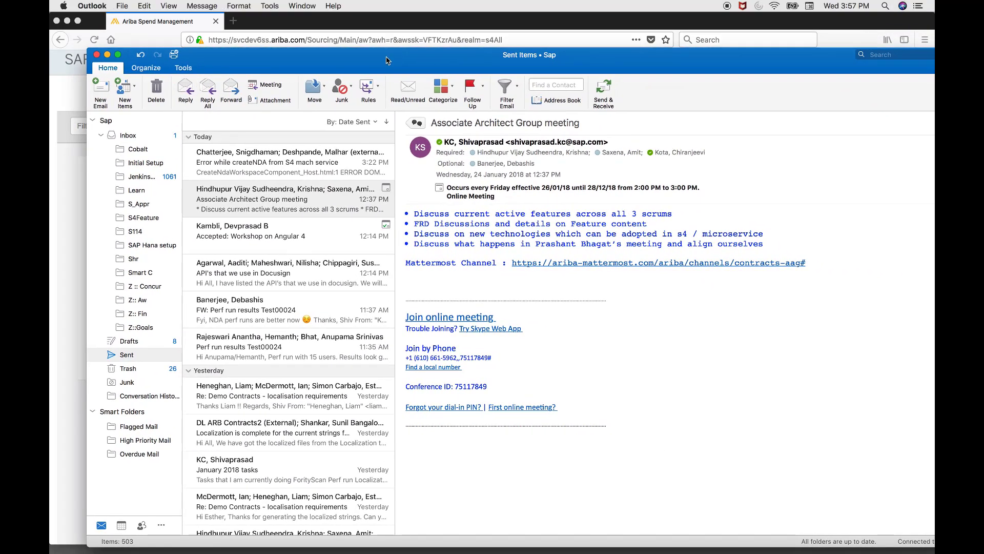
Open the Inbox's DocuSign signature request for Gartner NDA Doc and launch REVIEW DOCUMENT.
{"action": "left_click", "coordinate": [118, 135]}
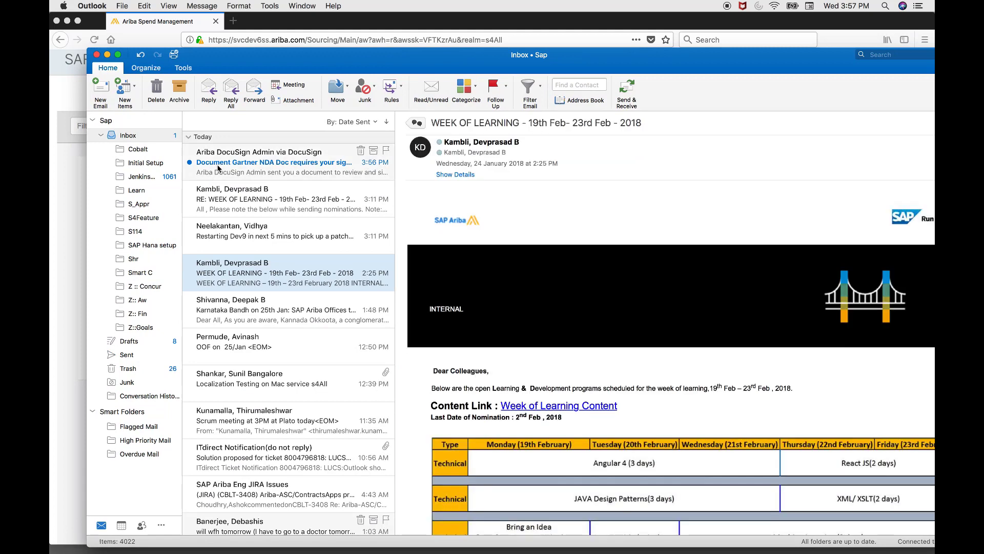
{"action": "left_click", "coordinate": [218, 168]}
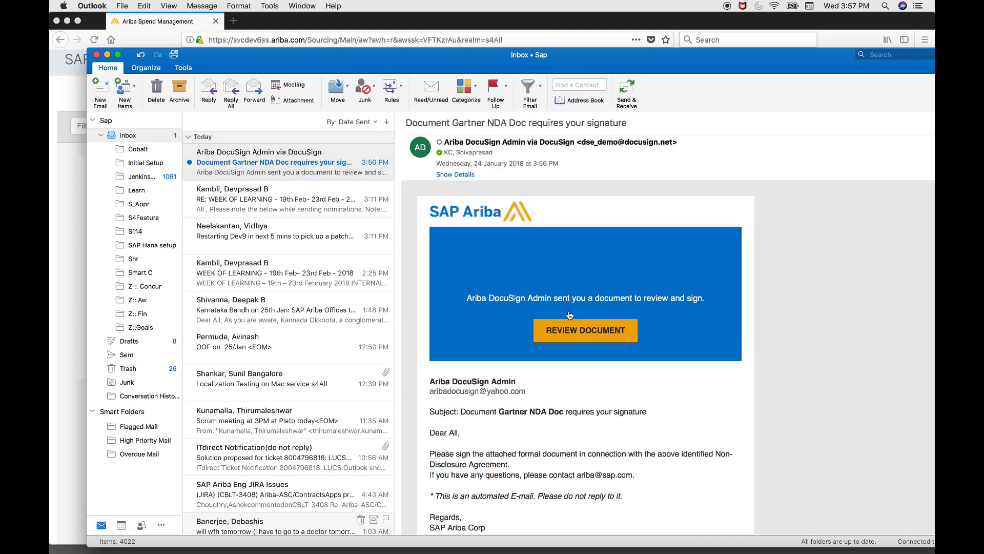
{"action": "left_click", "coordinate": [568, 327]}
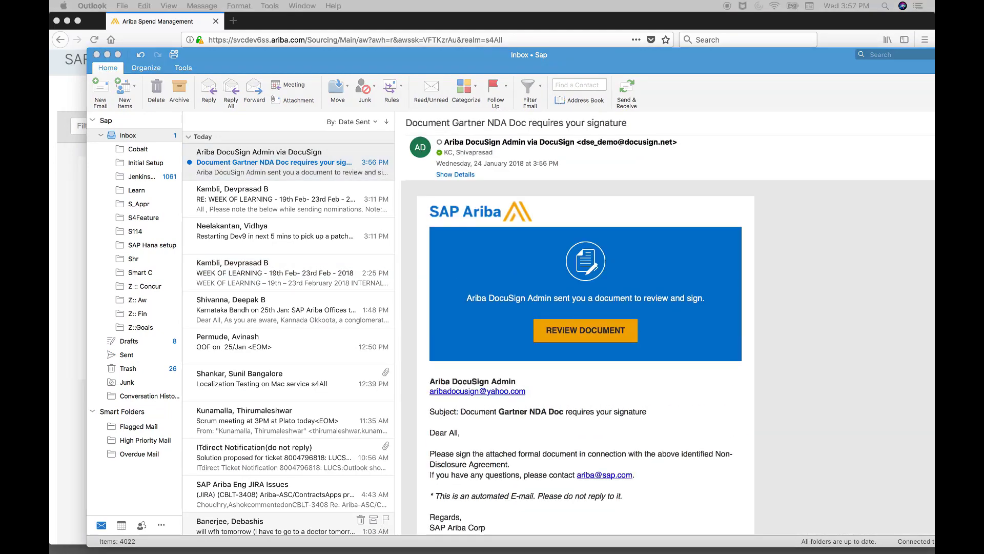